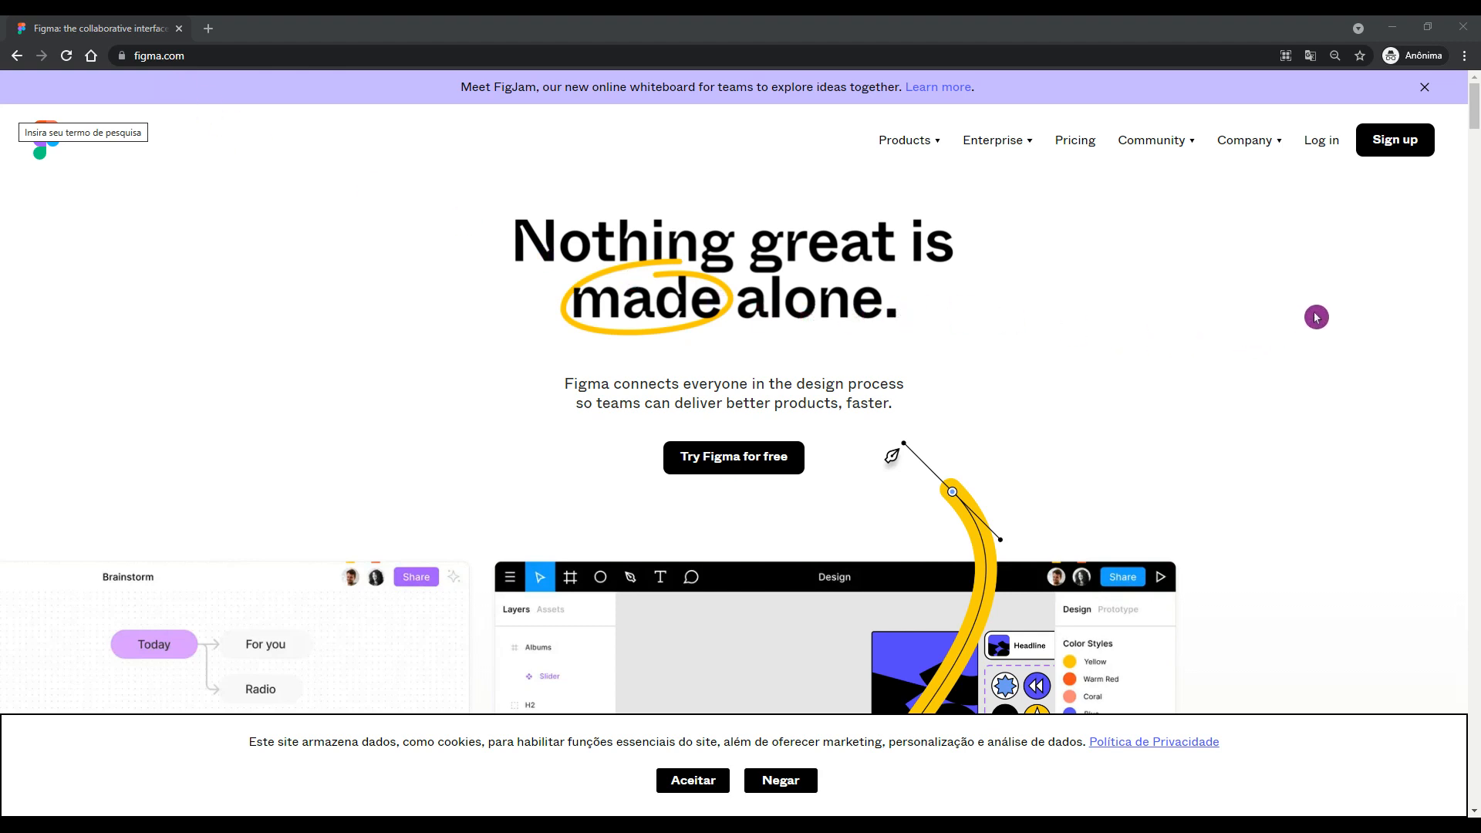
Start a new Figma sign-up, entering the account e-mail address and a password.
click(1393, 150)
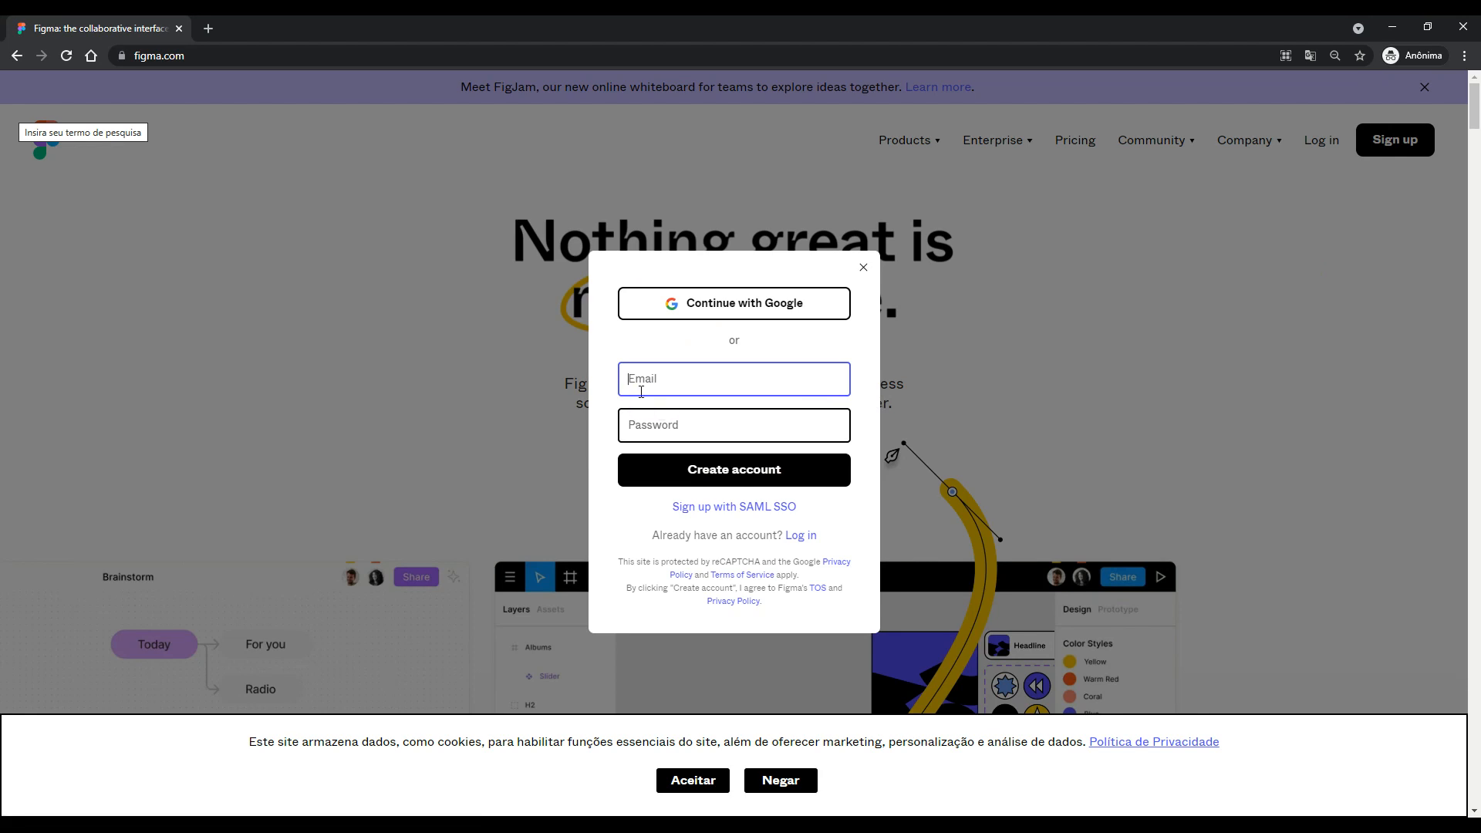
key(Tab)
key(Caps_Lock)
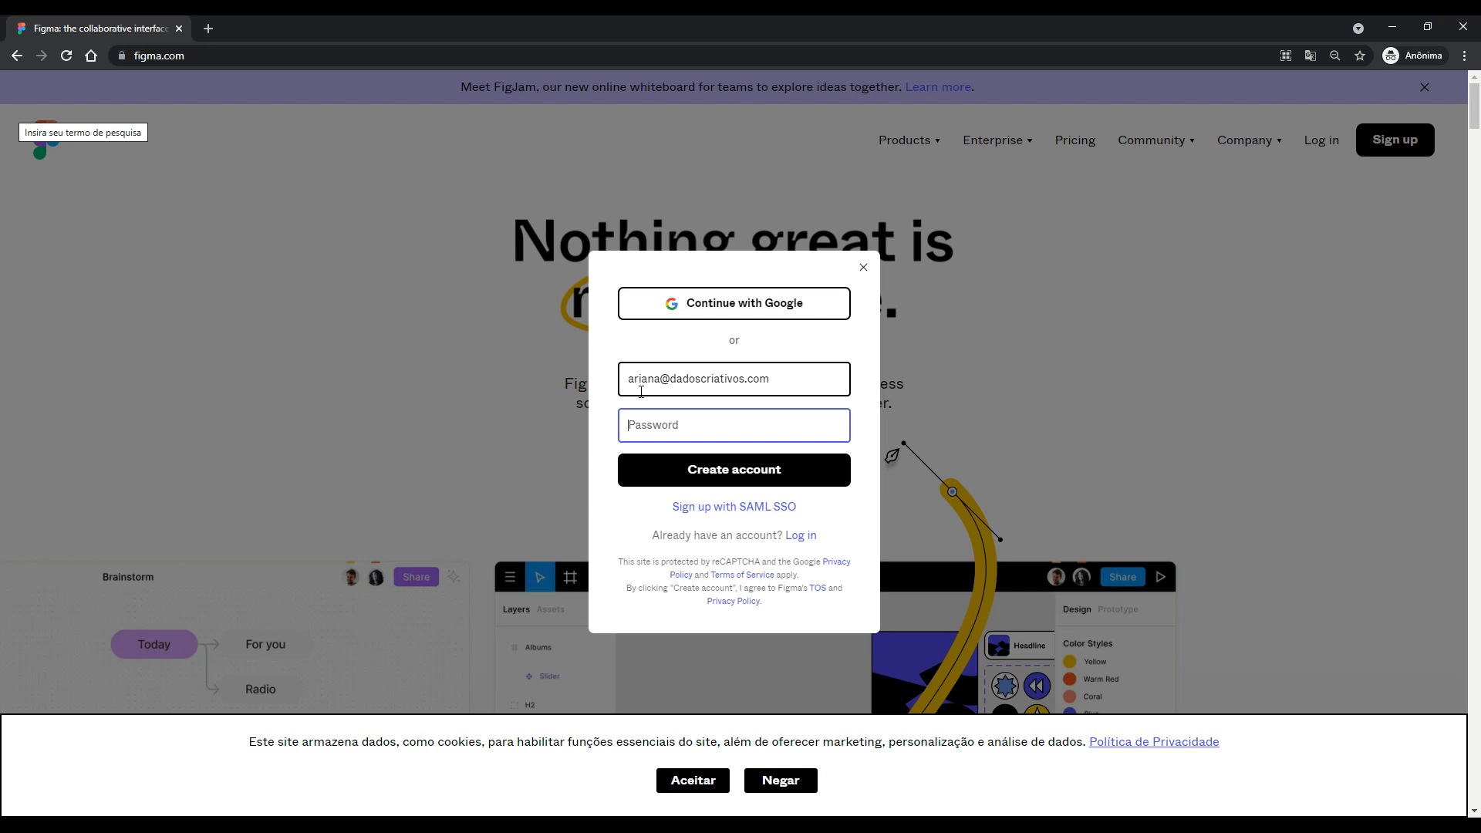
key(Caps_Lock)
text(•••••••••••••)
Submit the credentials and enter your name on the account form.
click(736, 472)
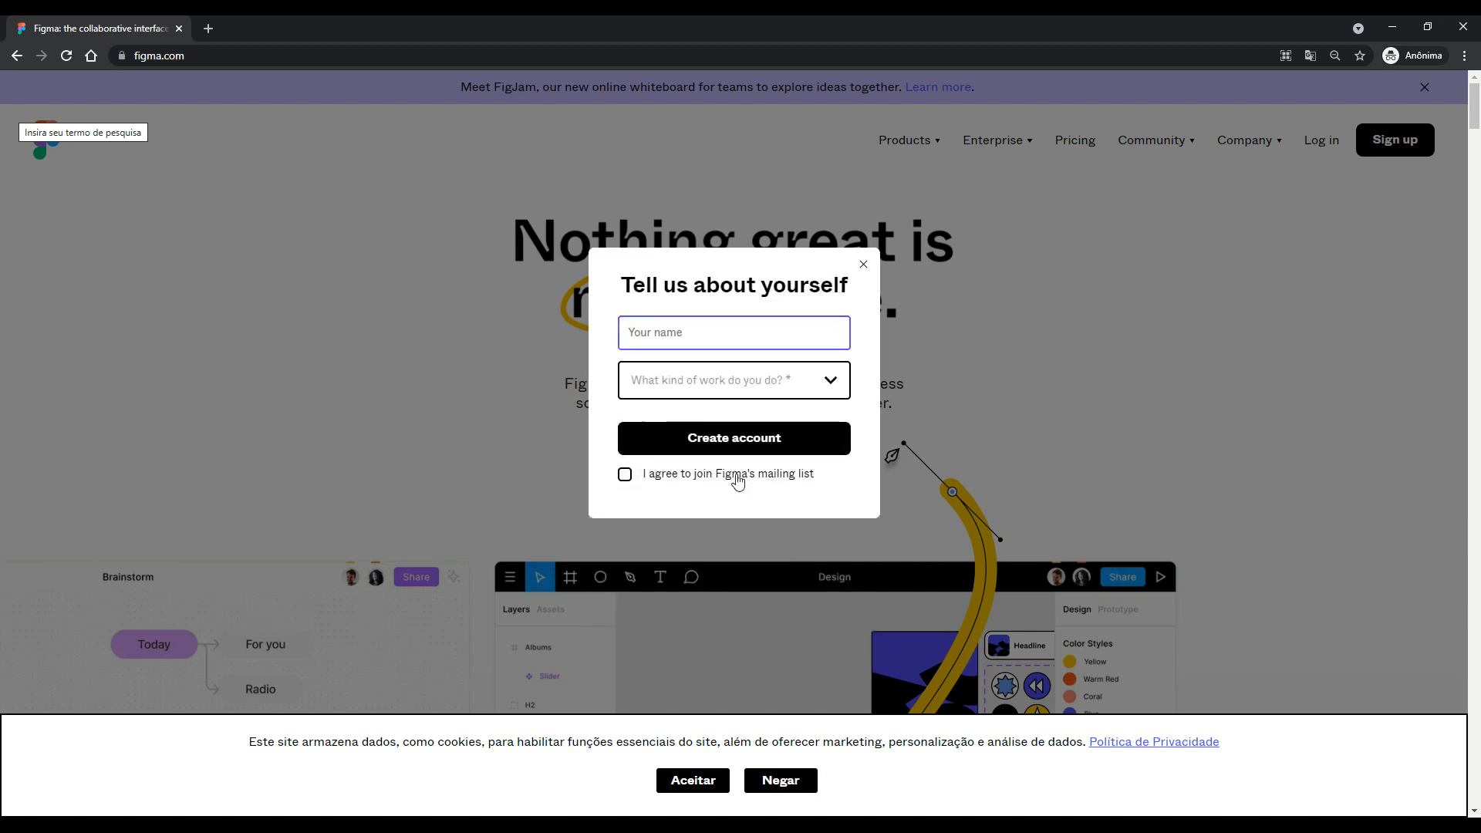
key(Caps_Lock)
text(J)
key(Caps_Lock)
text(efferson)
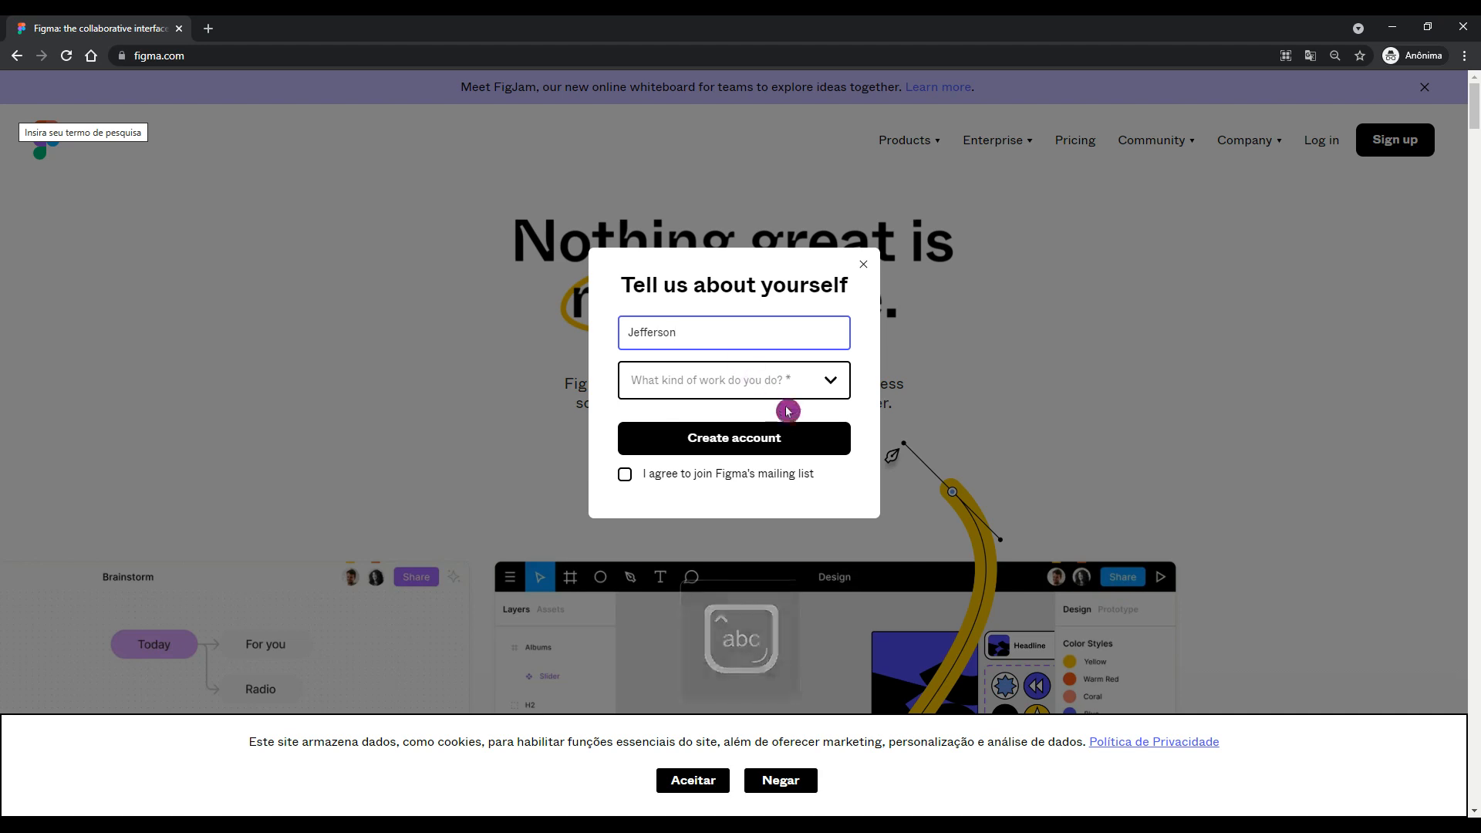
Choose Design and For personal use, opt into the mailing list, and create the account.
click(834, 392)
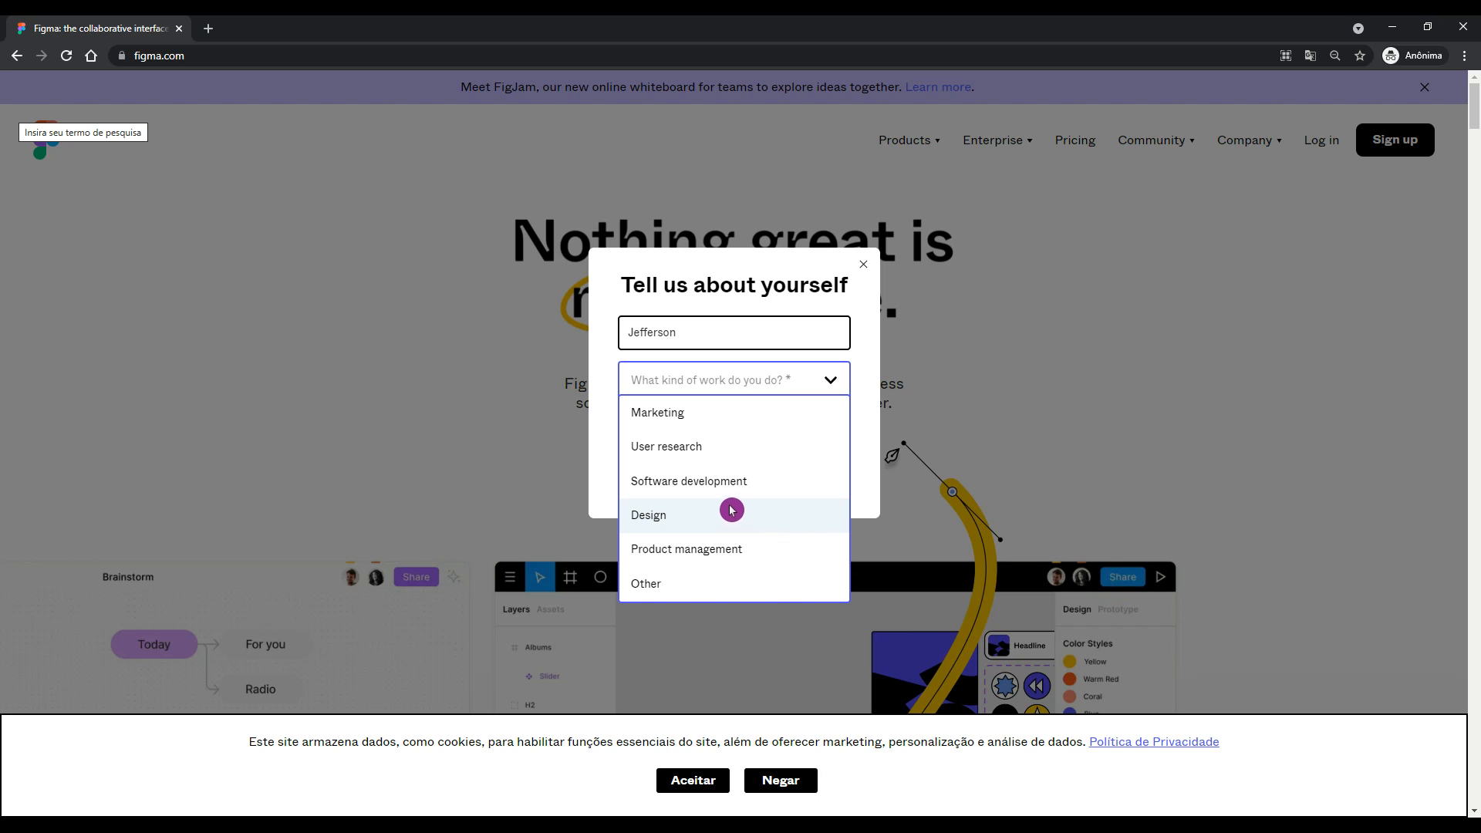
click(731, 511)
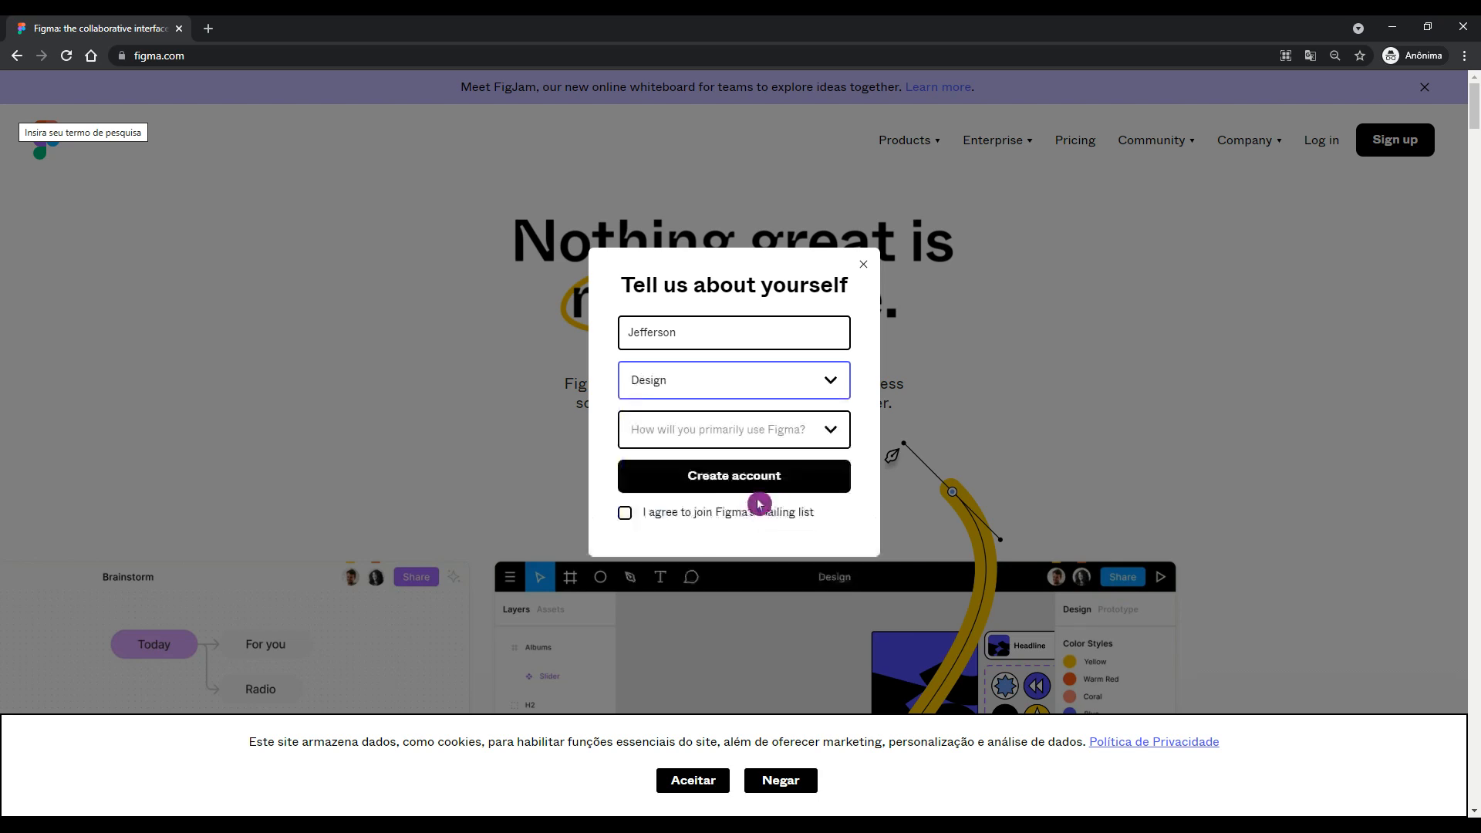
click(821, 428)
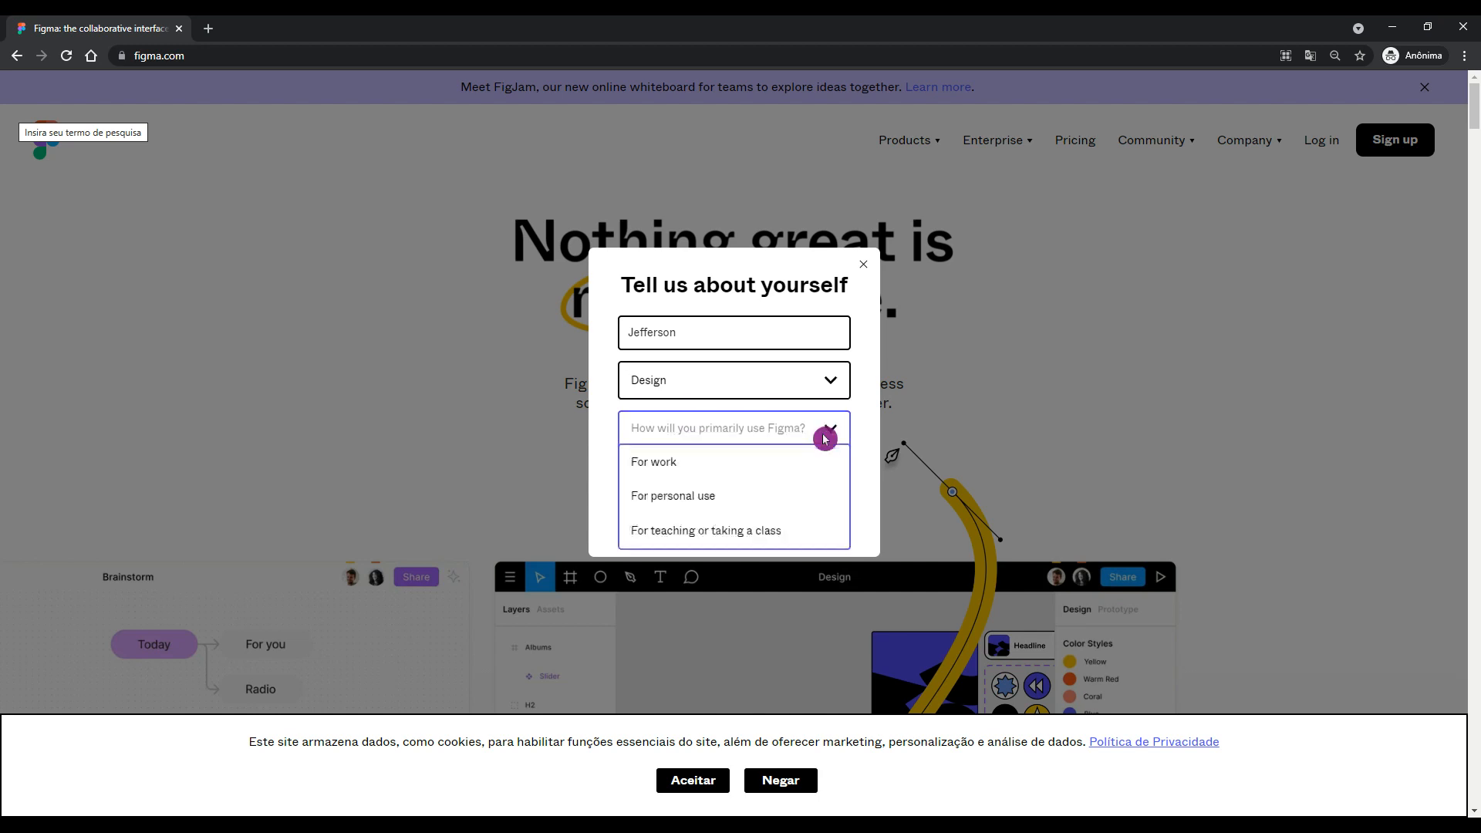
click(753, 498)
click(625, 513)
click(730, 484)
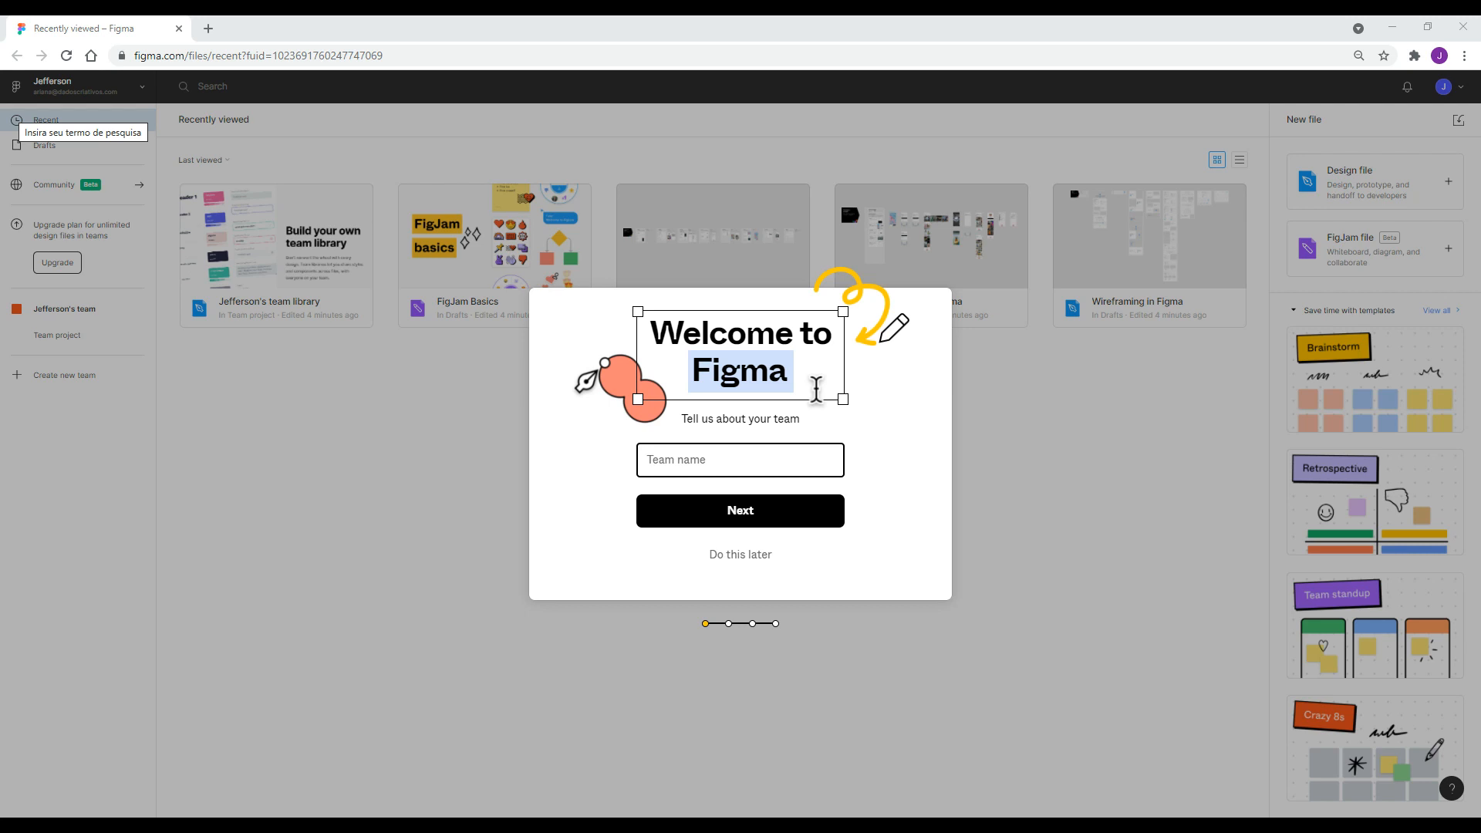
Enter 'Dados Criativos' as the team name and continue.
click(753, 461)
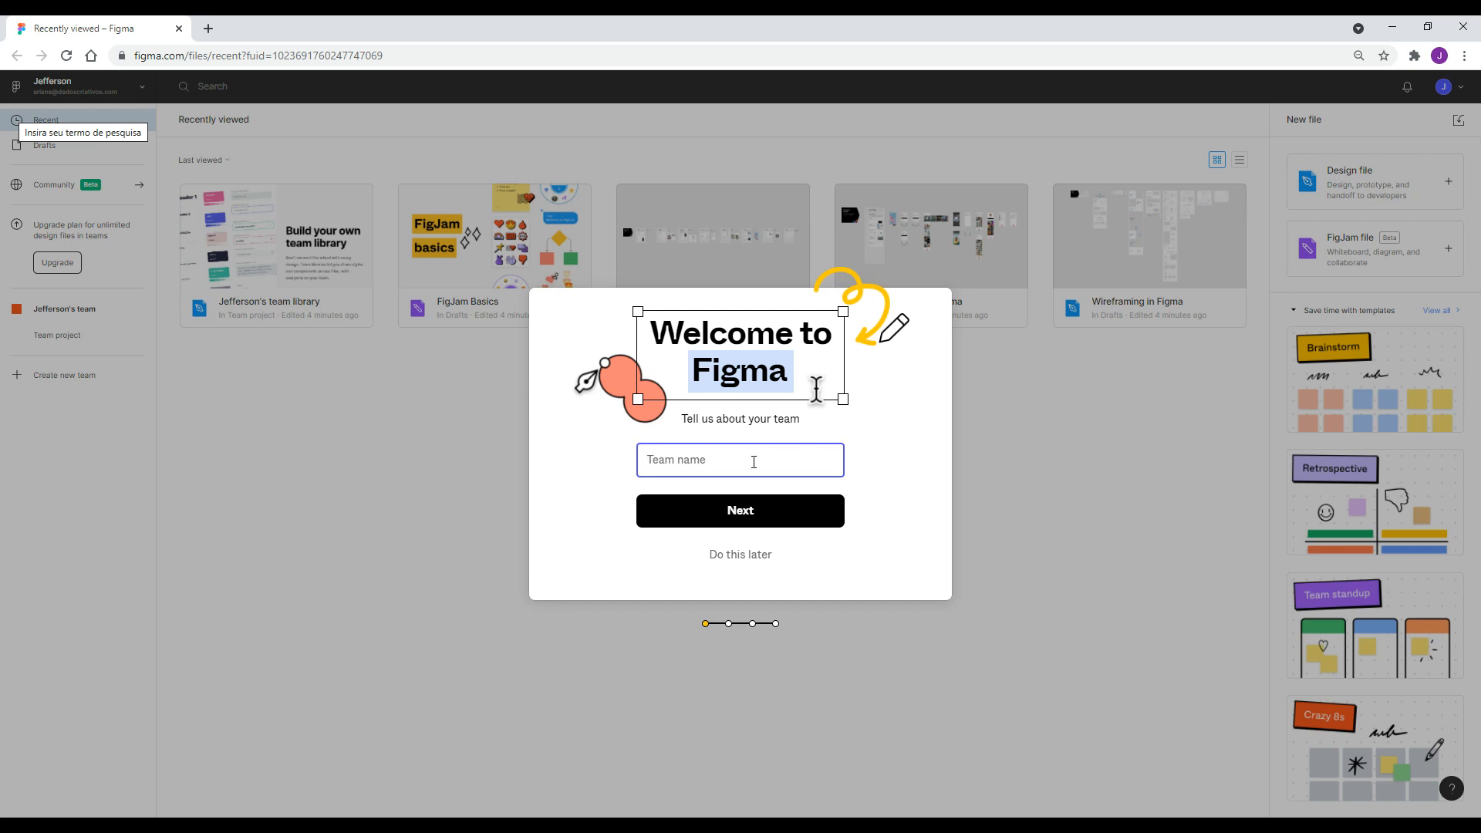
text(D)
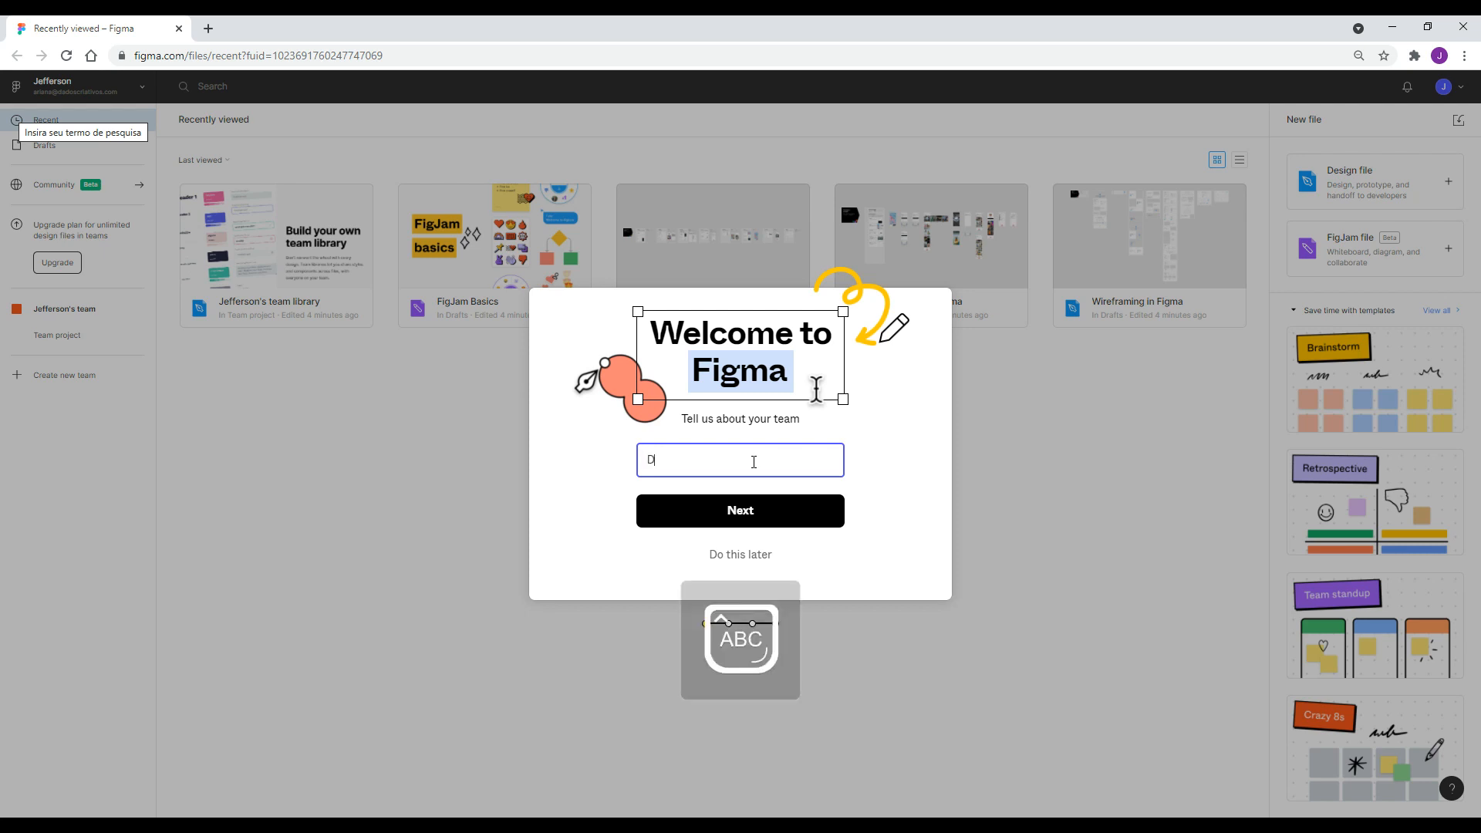
text(ados Criativos)
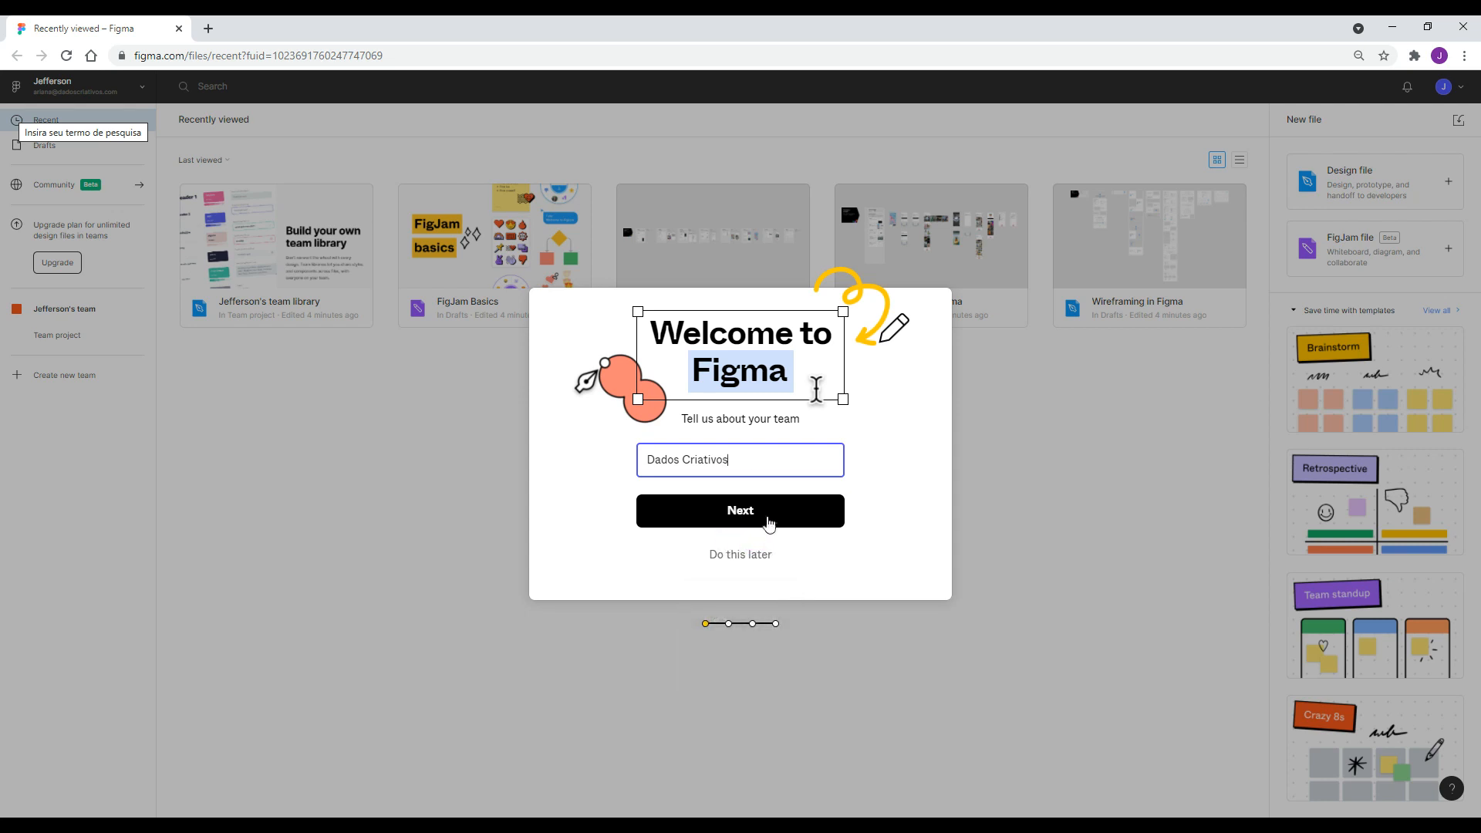
click(762, 512)
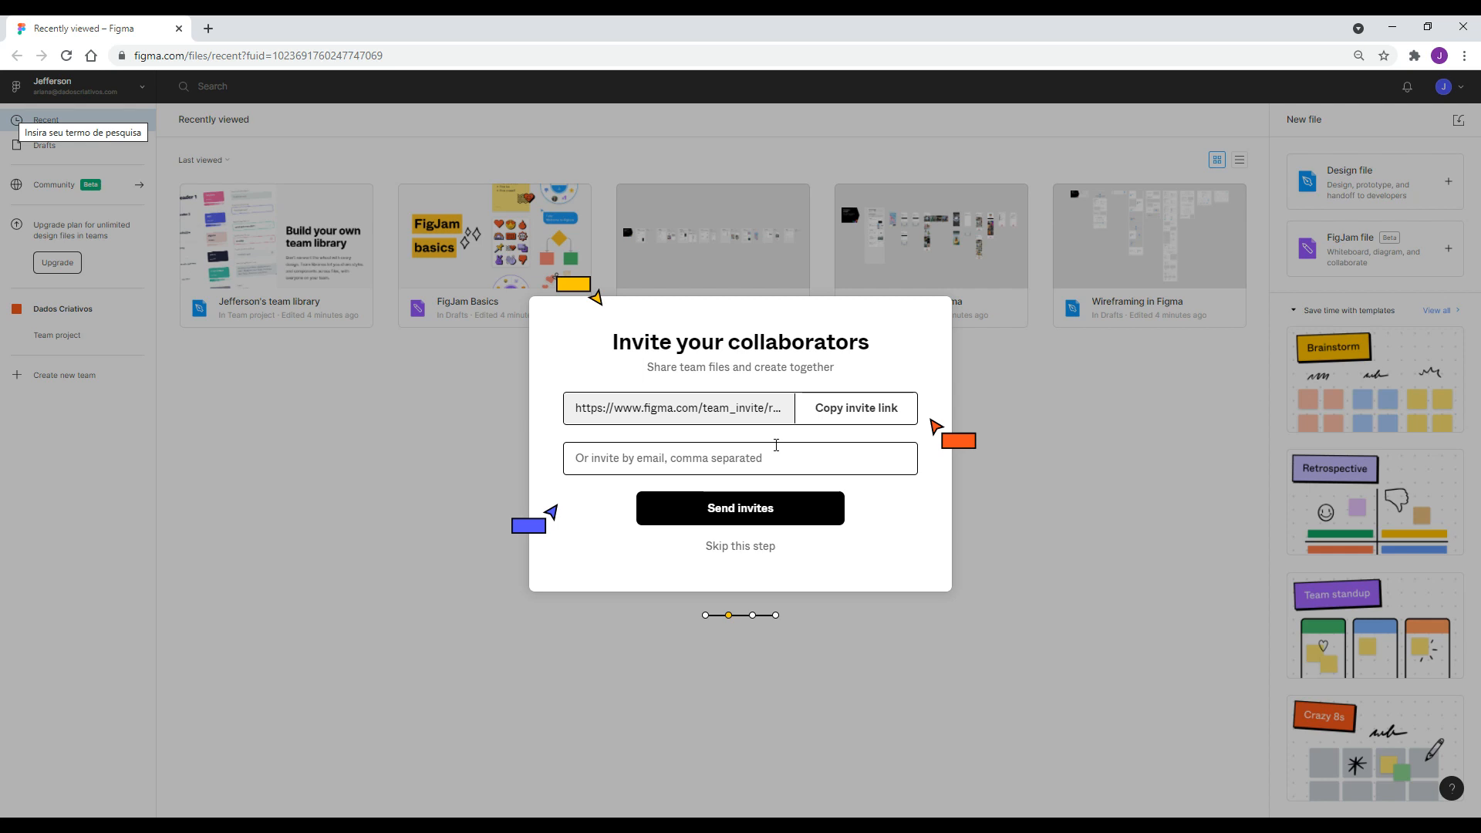
Skip inviting collaborators and choose the free Starter plan.
click(745, 549)
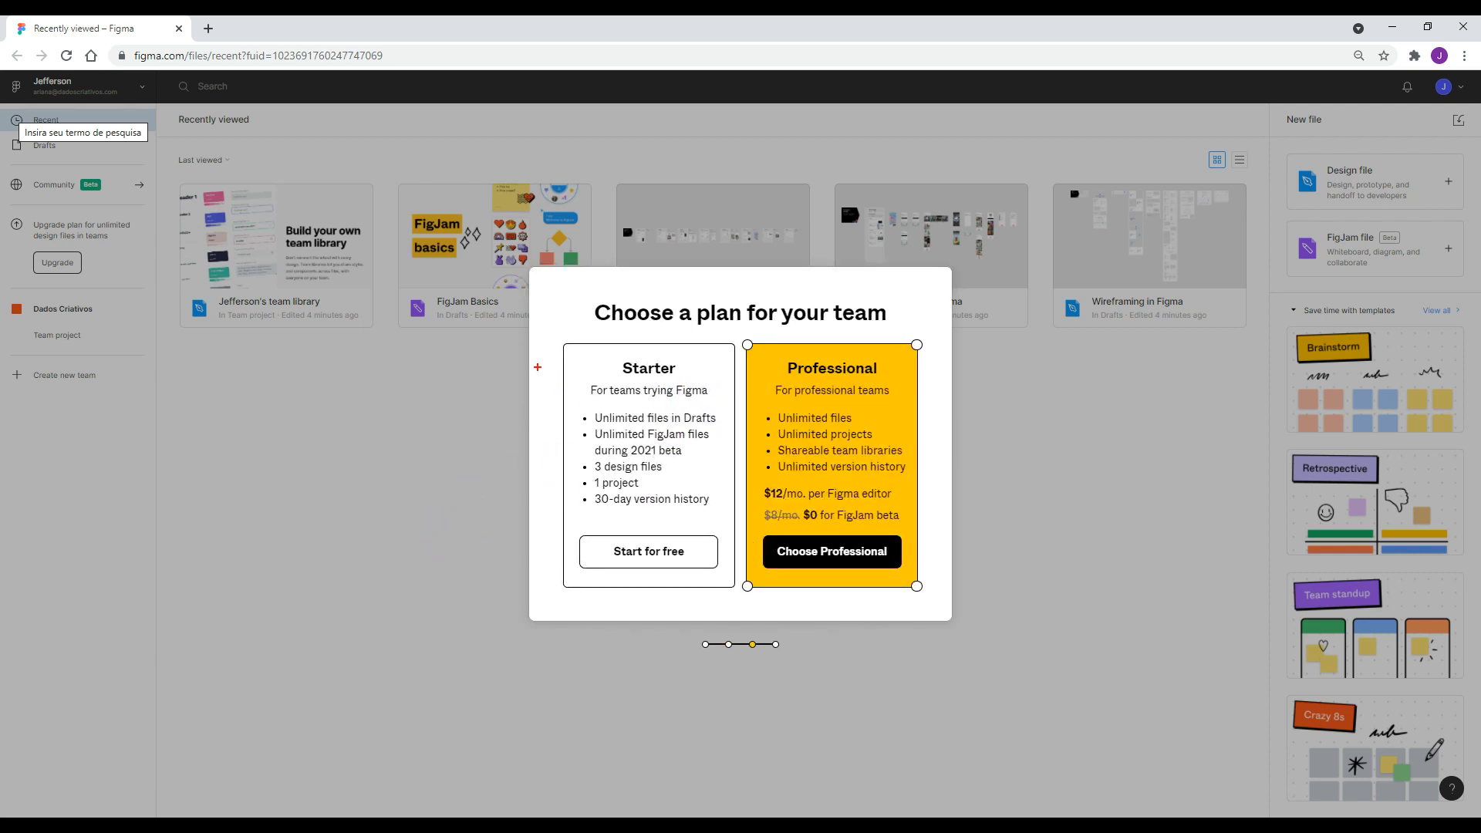
drag(538, 337, 745, 604)
mouse_move(735, 327)
mouse_down()
mouse_move(796, 490)
mouse_move(954, 641)
mouse_up()
drag(583, 478, 429, 515)
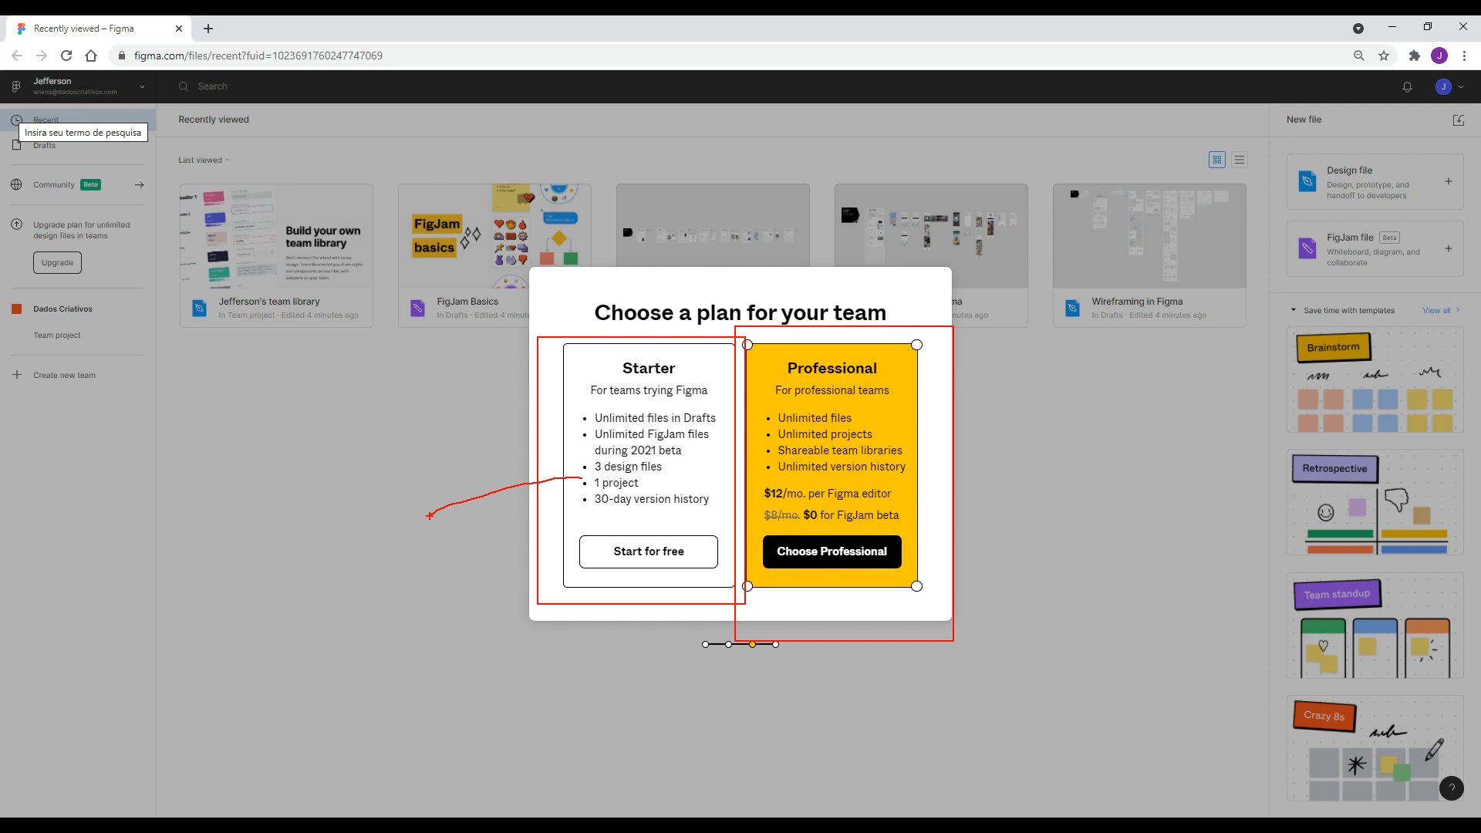
click(488, 608)
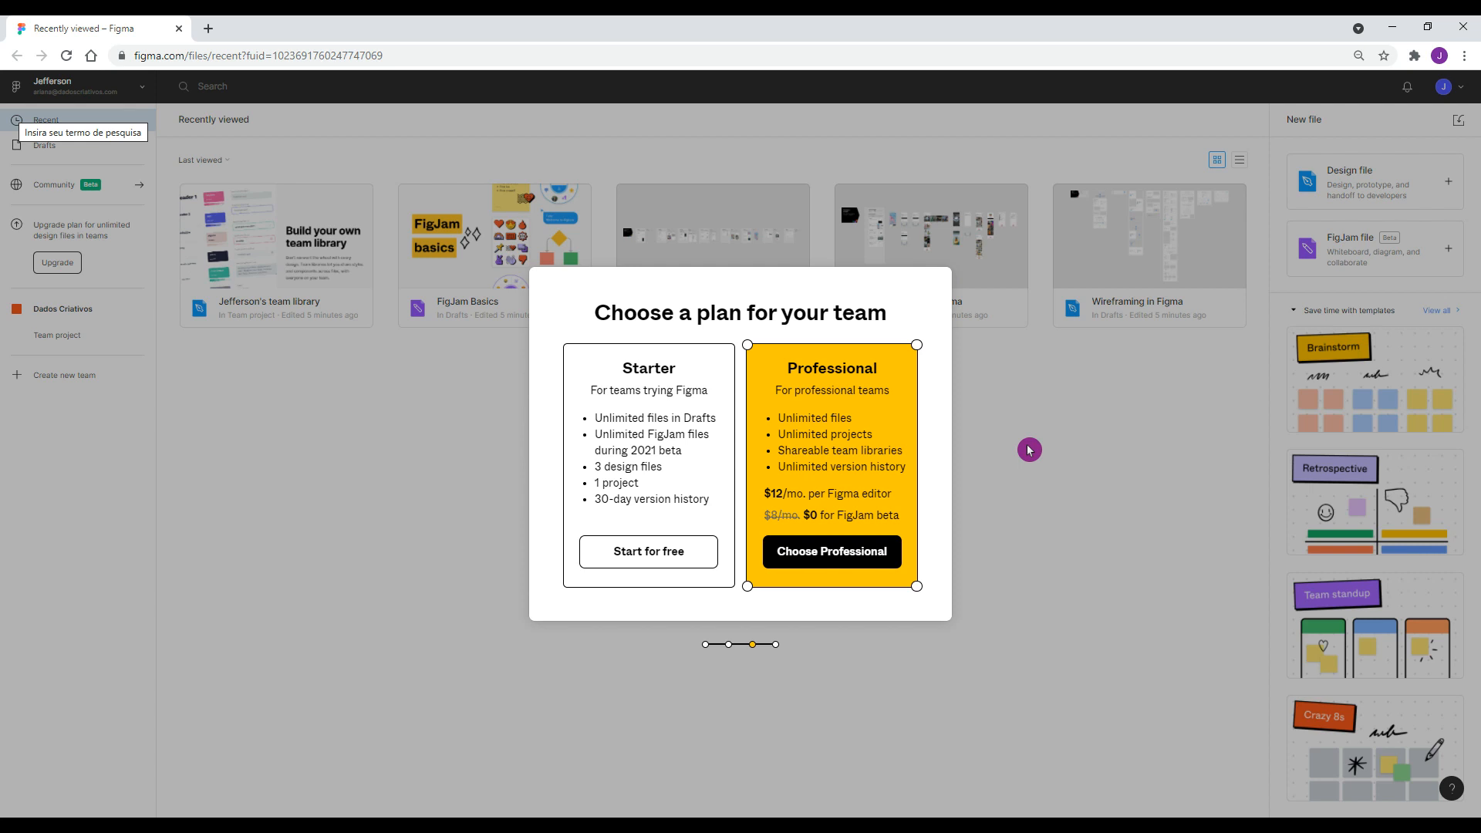
click(648, 568)
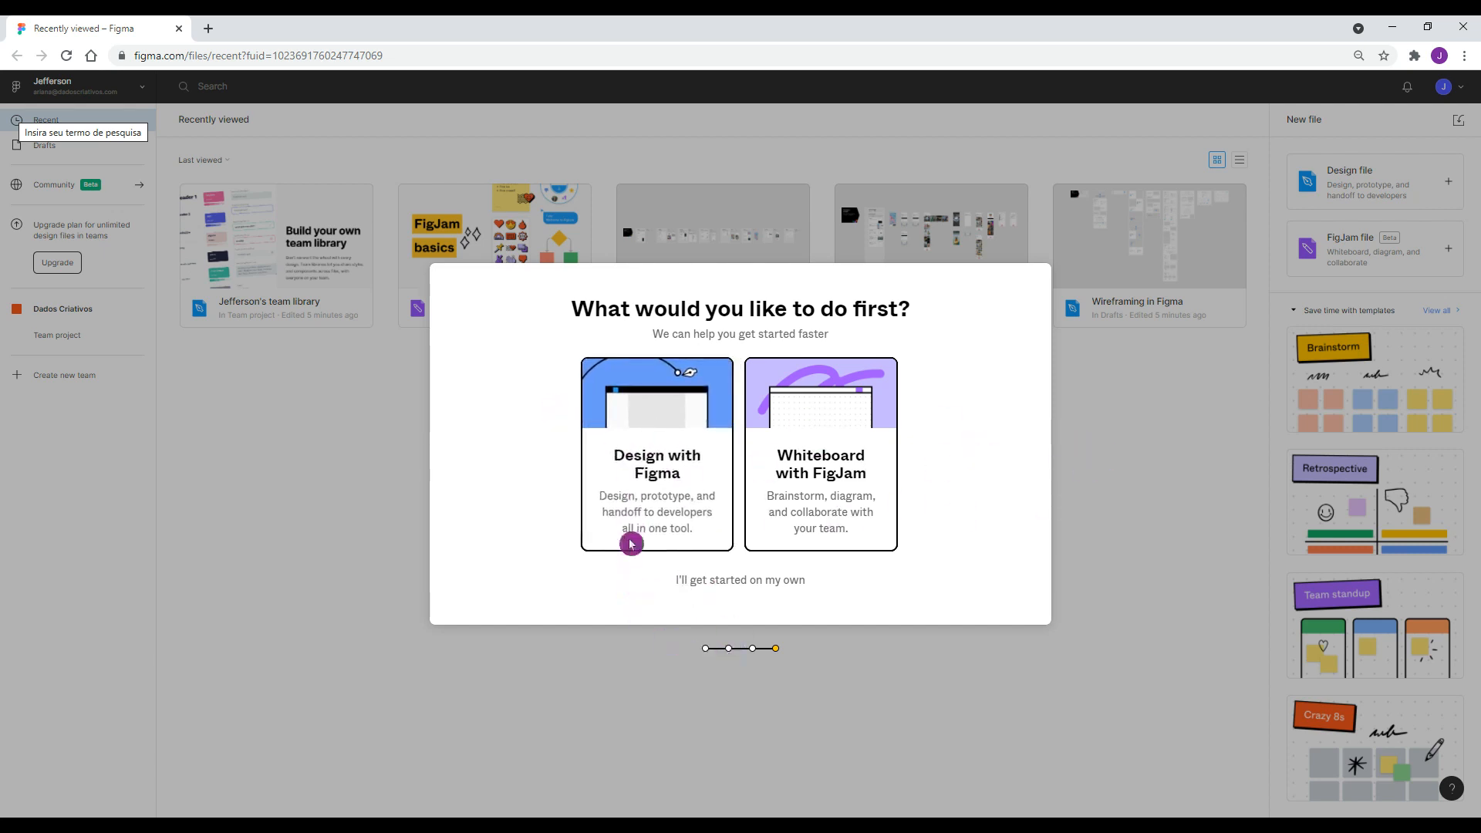
Choose to design with Figma and start from the Blank canvas preset.
click(648, 493)
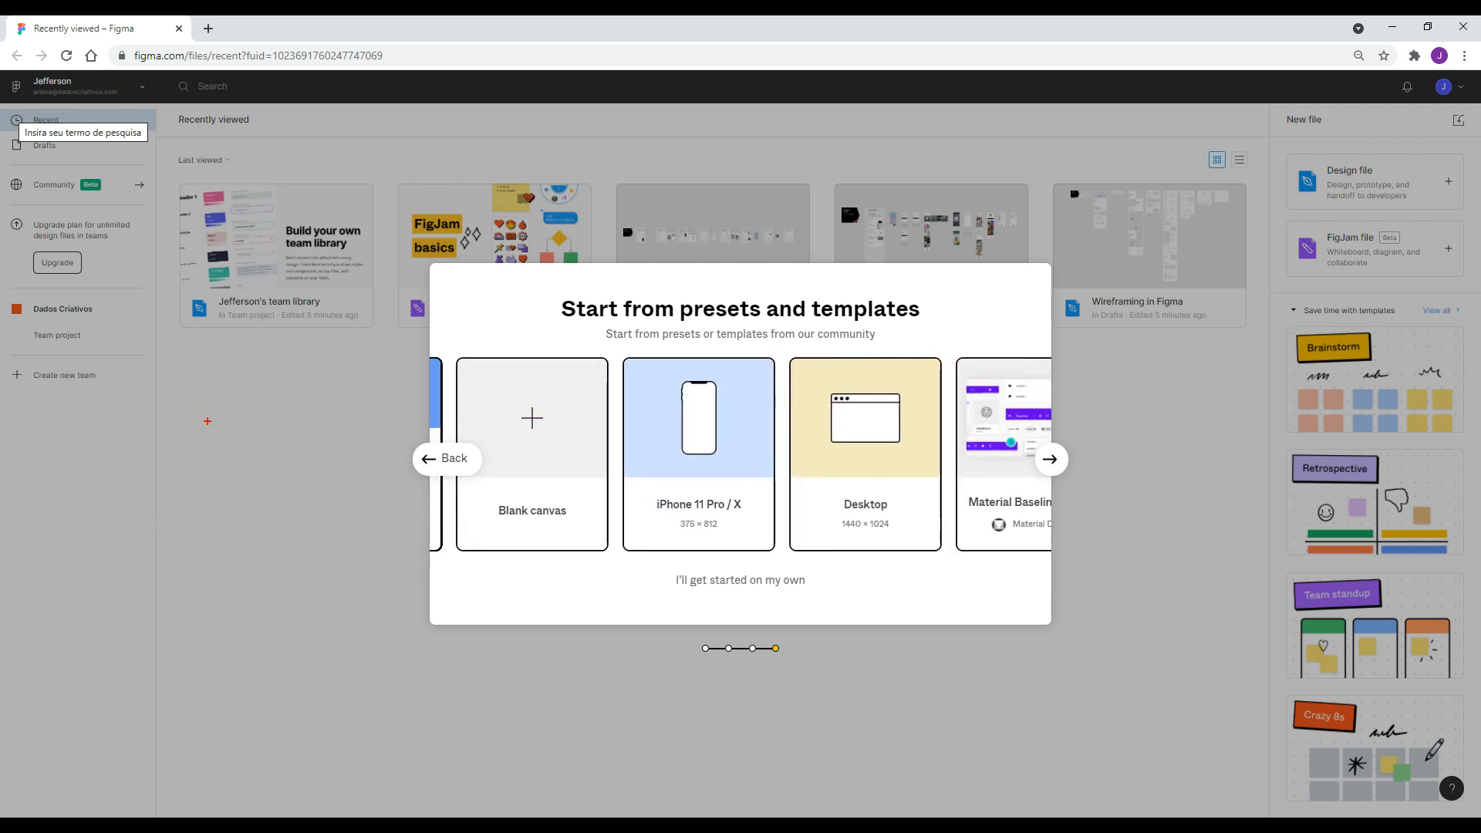
mouse_move(446, 332)
mouse_down()
mouse_move(595, 598)
mouse_move(614, 575)
mouse_up()
drag(576, 655, 551, 533)
click(552, 477)
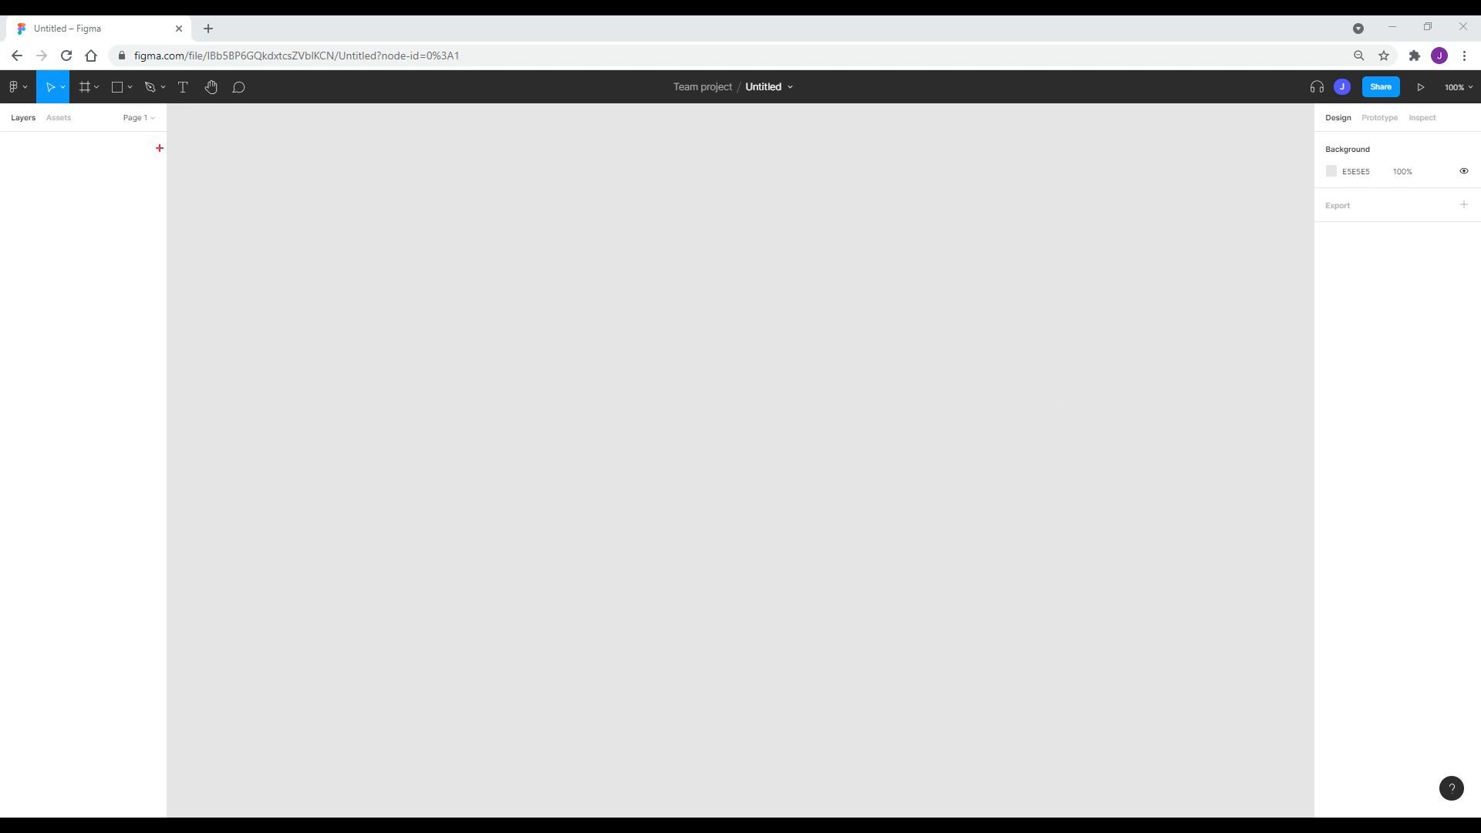
mouse_move(173, 106)
mouse_down()
mouse_move(761, 678)
mouse_move(1176, 721)
mouse_move(1289, 790)
mouse_up()
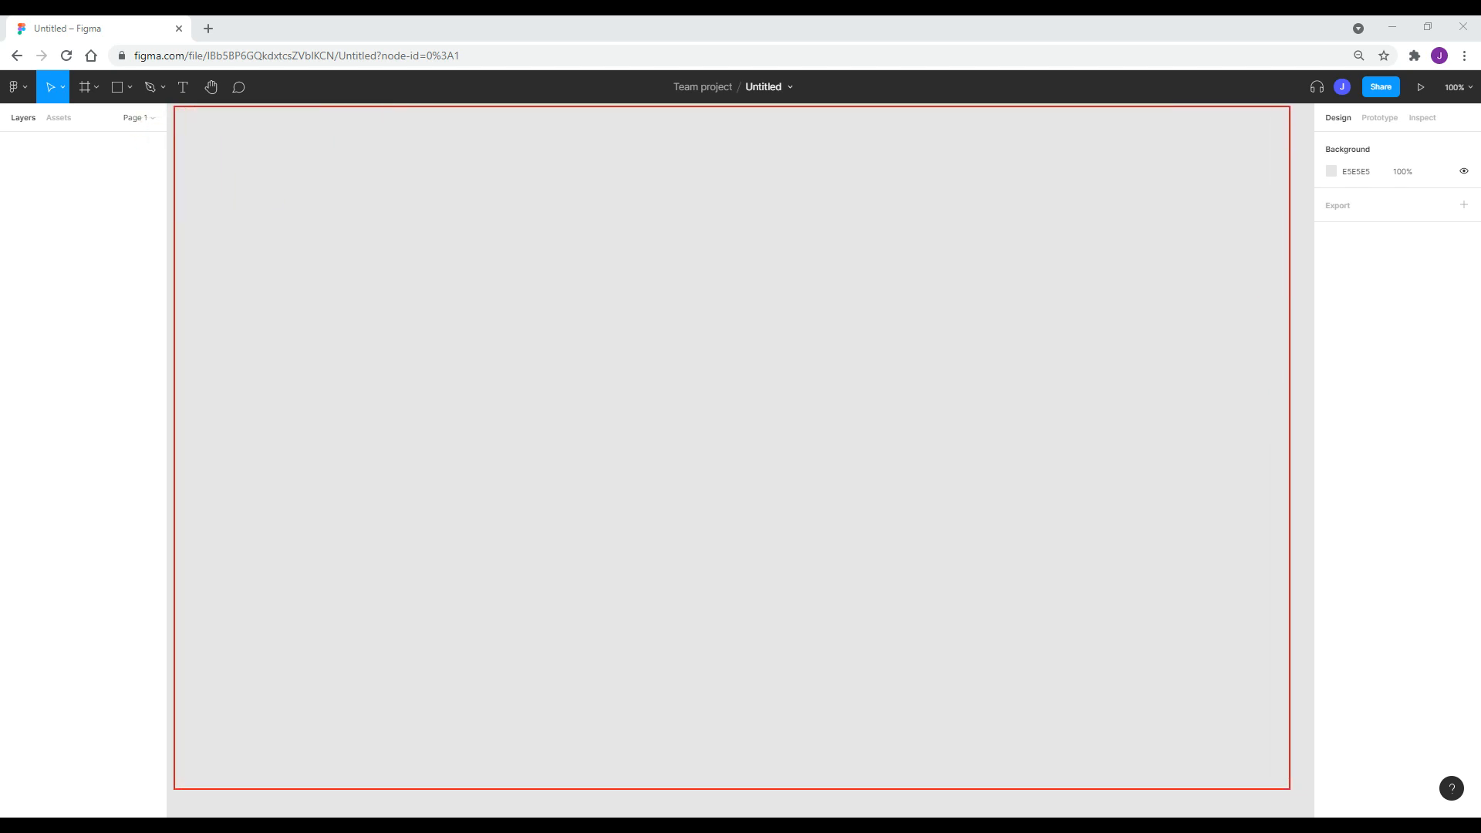
key(Escape)
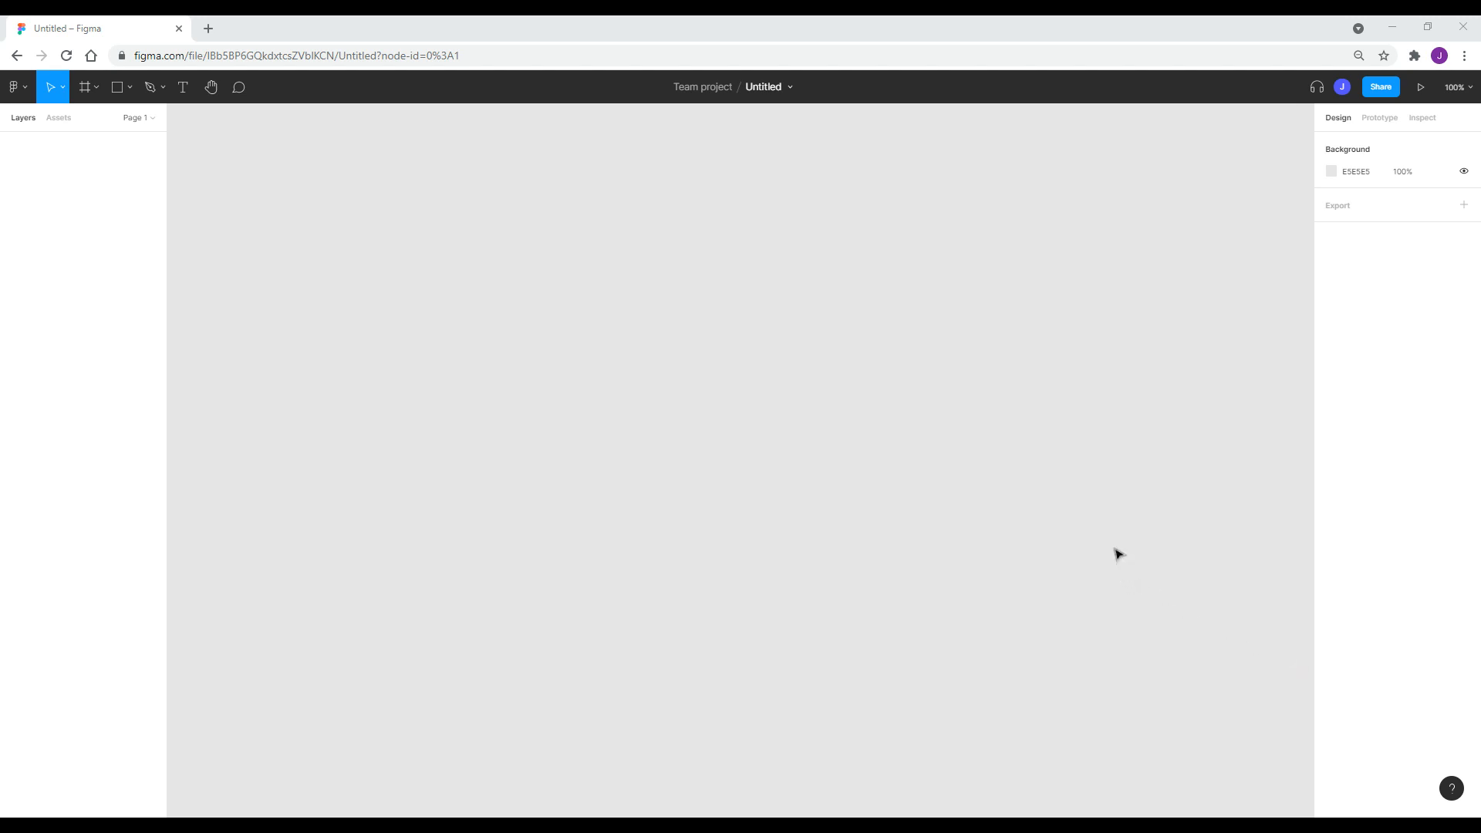
scroll(917, 421, down, 2)
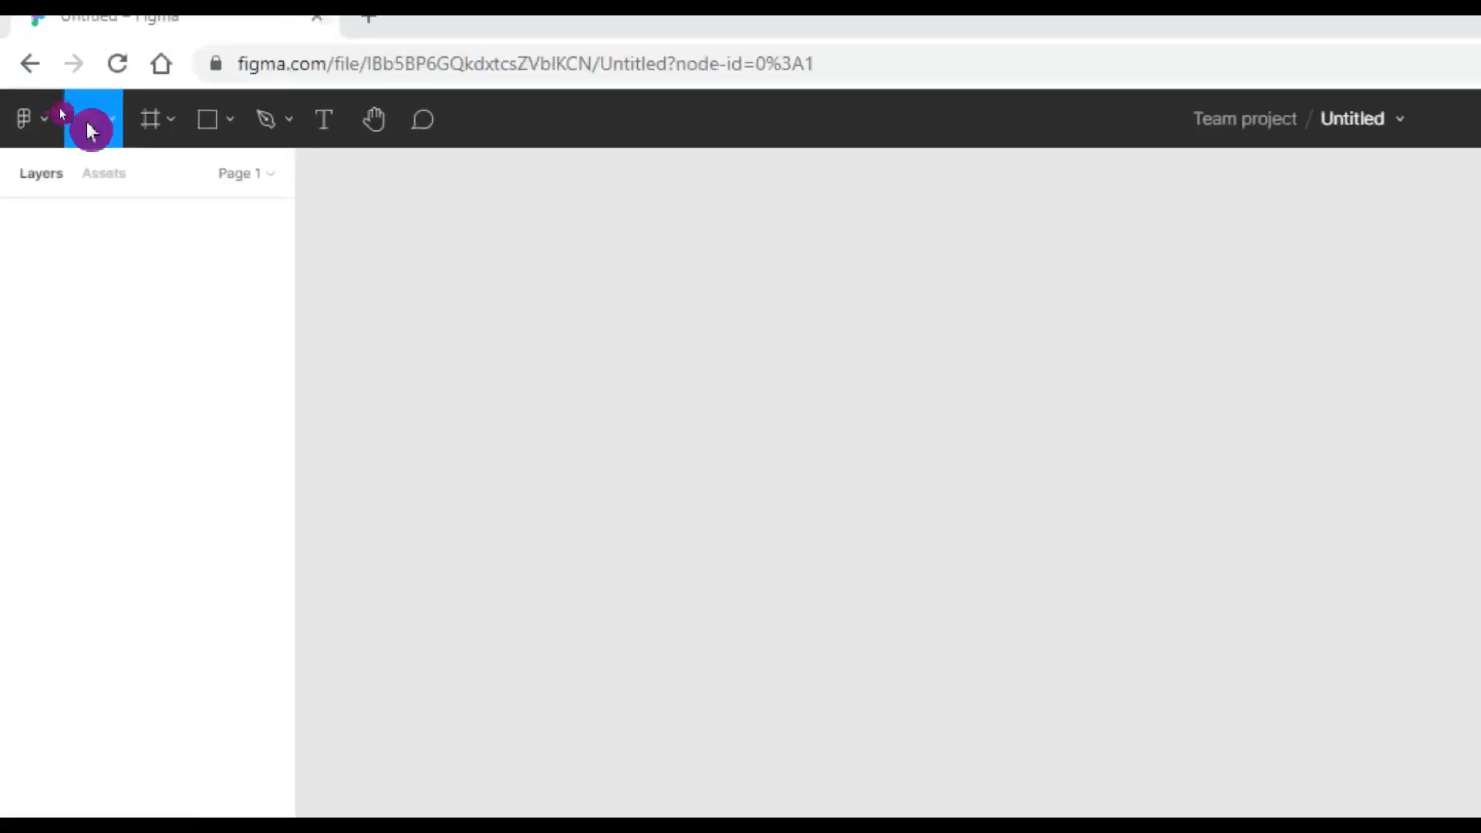
Browse the toolbar's move, shape and pen menus, then activate the Frame tool.
click(113, 128)
click(113, 128)
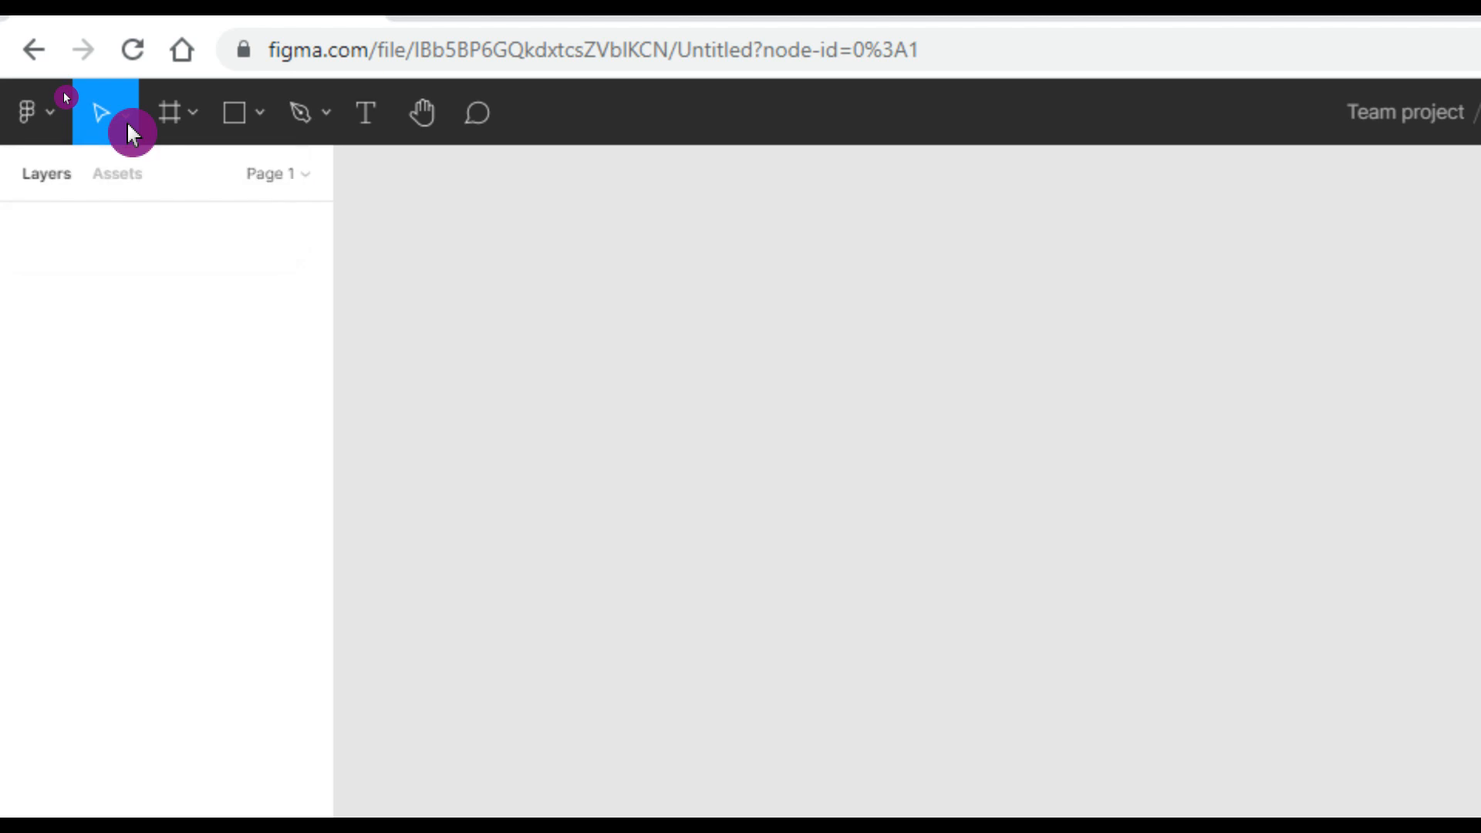
click(193, 127)
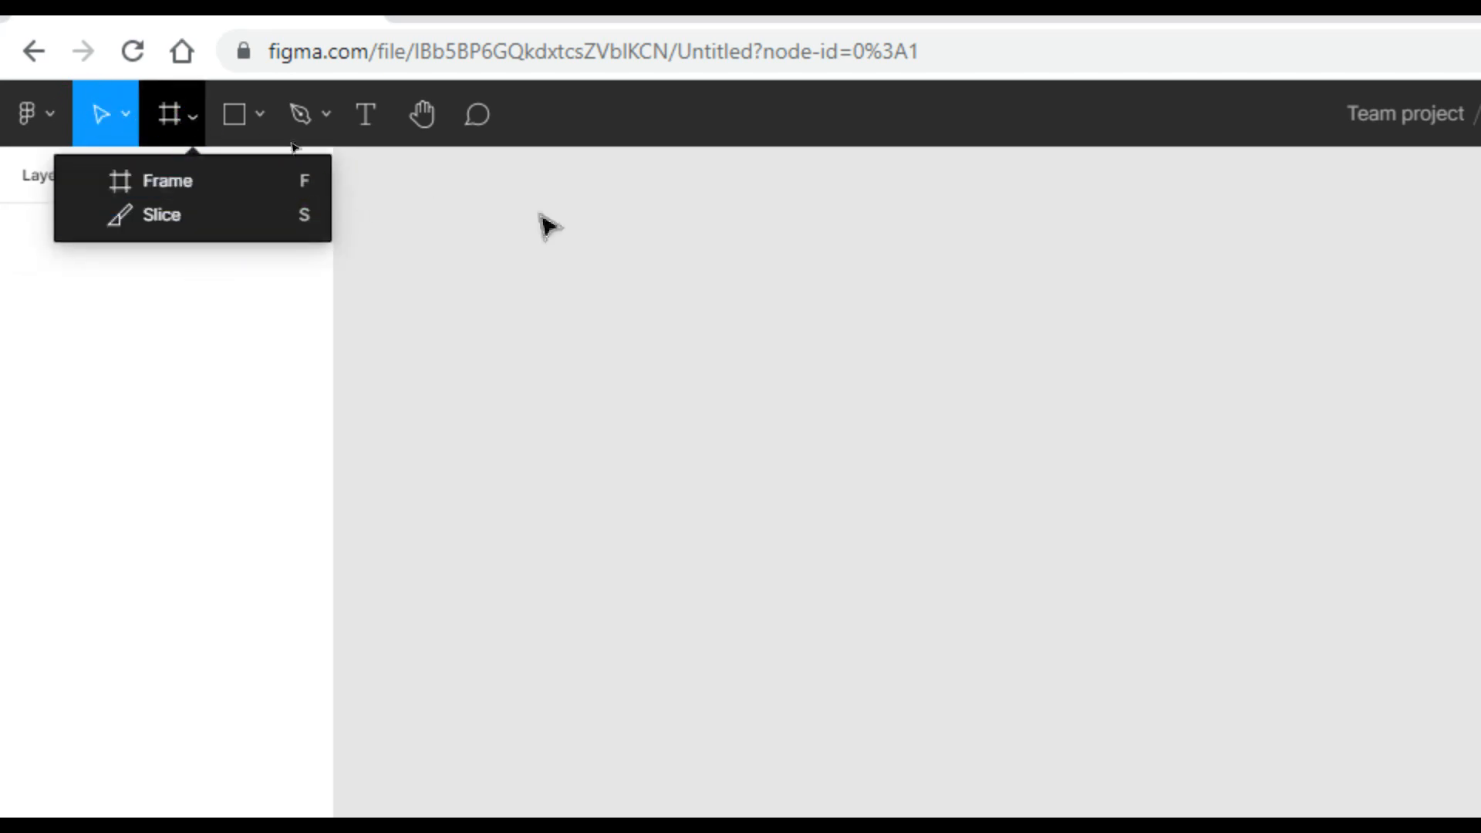
click(170, 182)
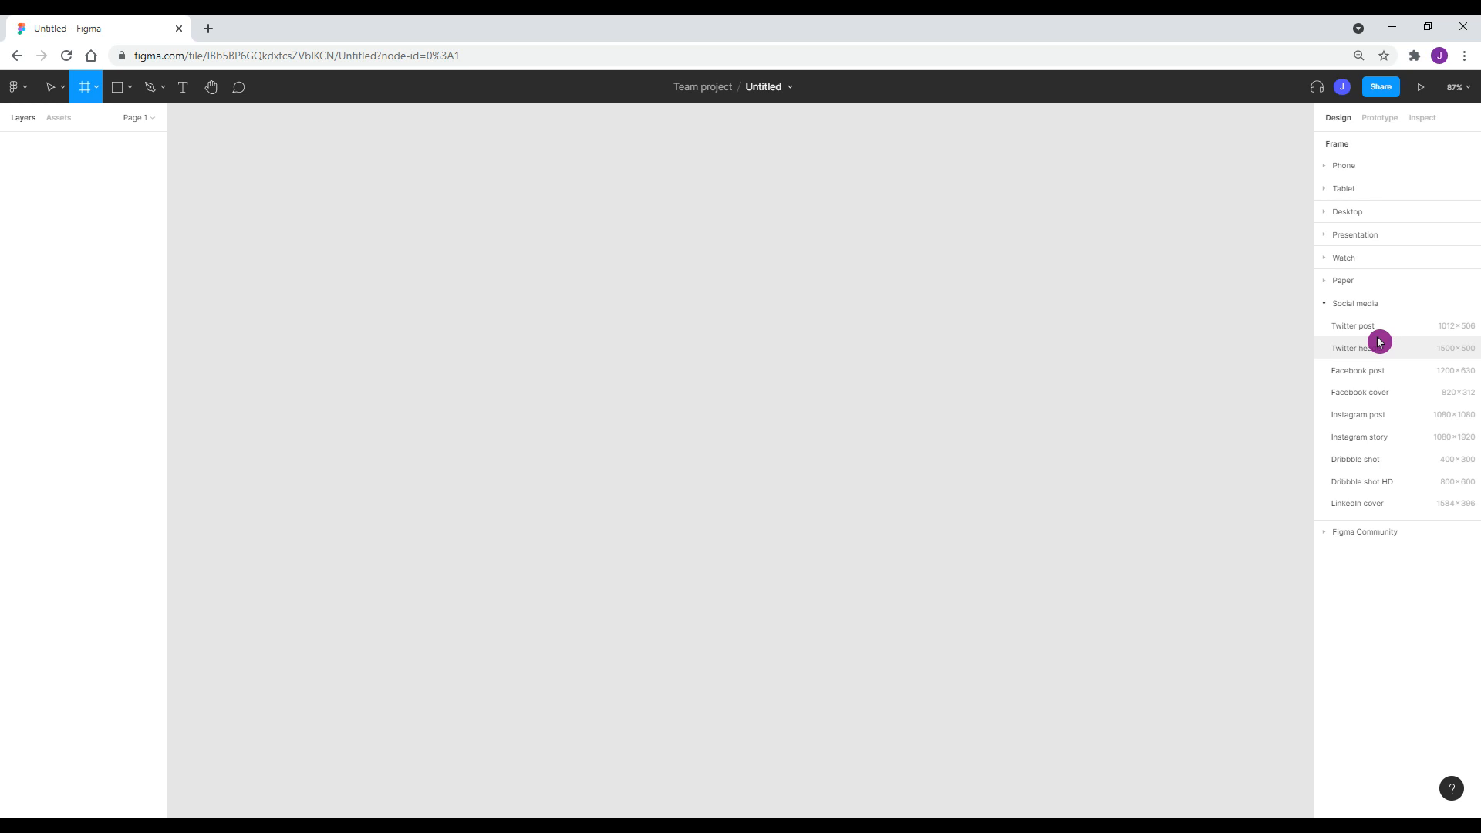
click(131, 89)
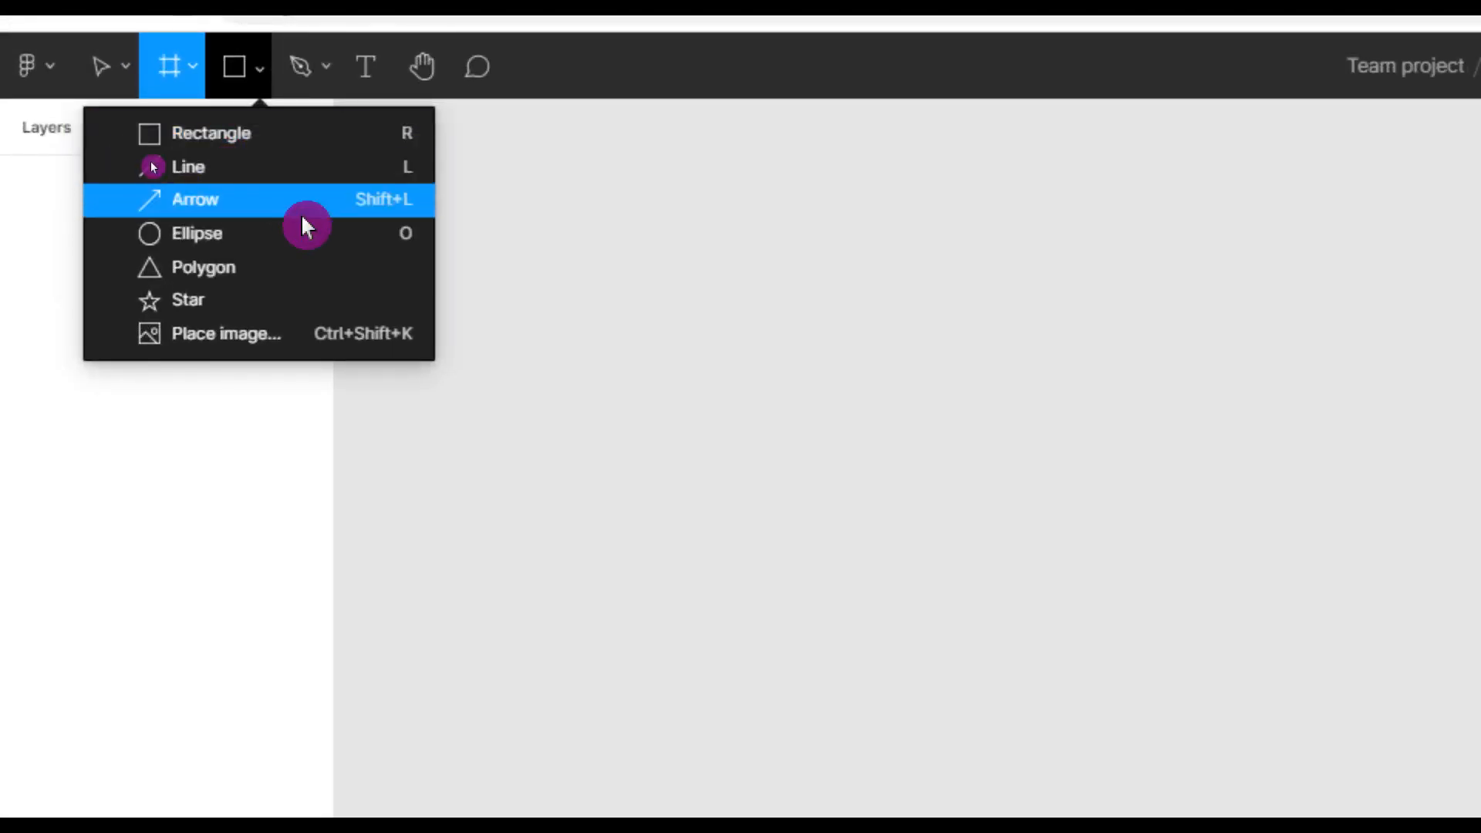
click(326, 72)
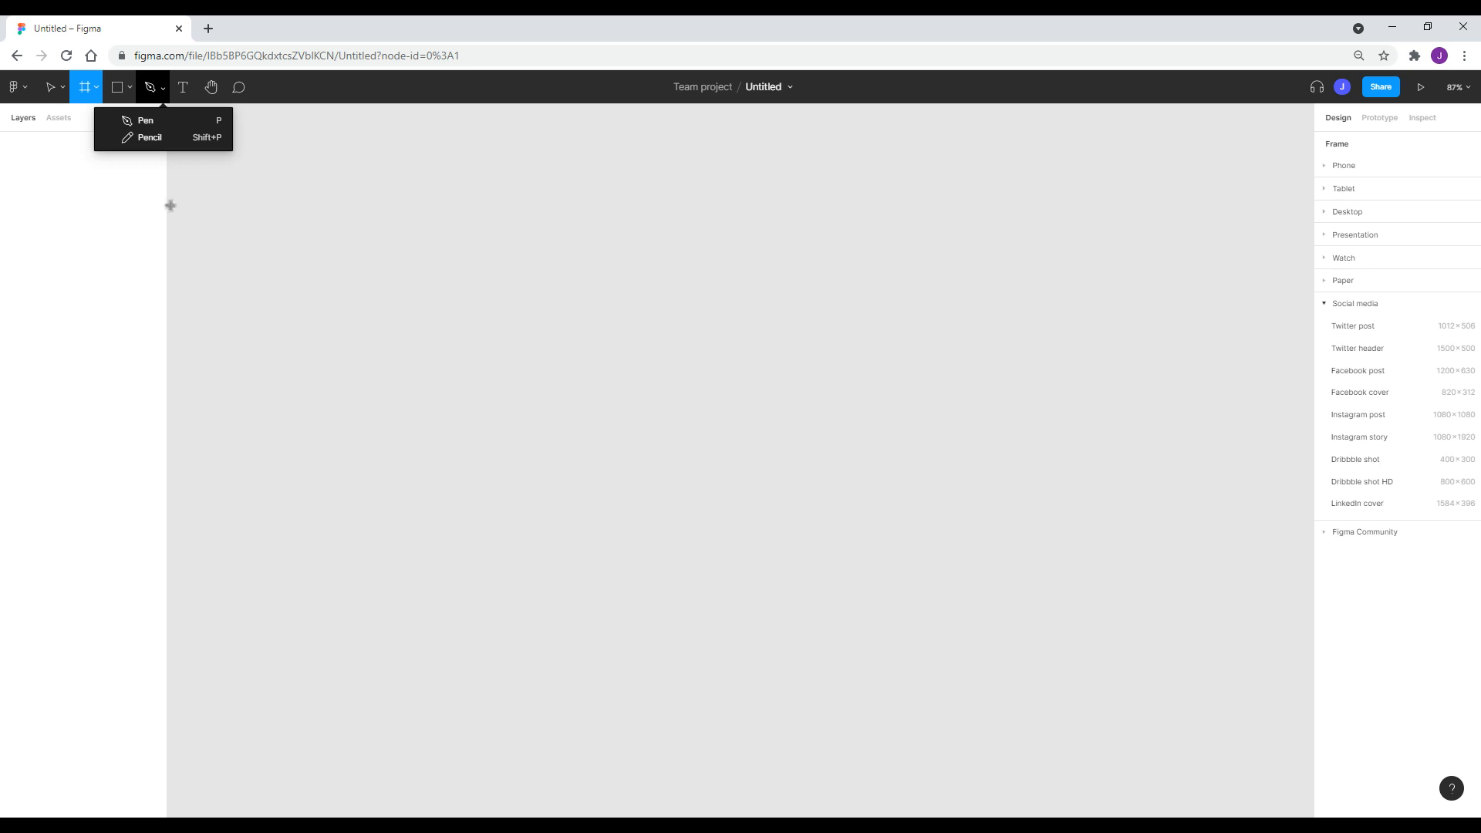
click(103, 90)
click(105, 115)
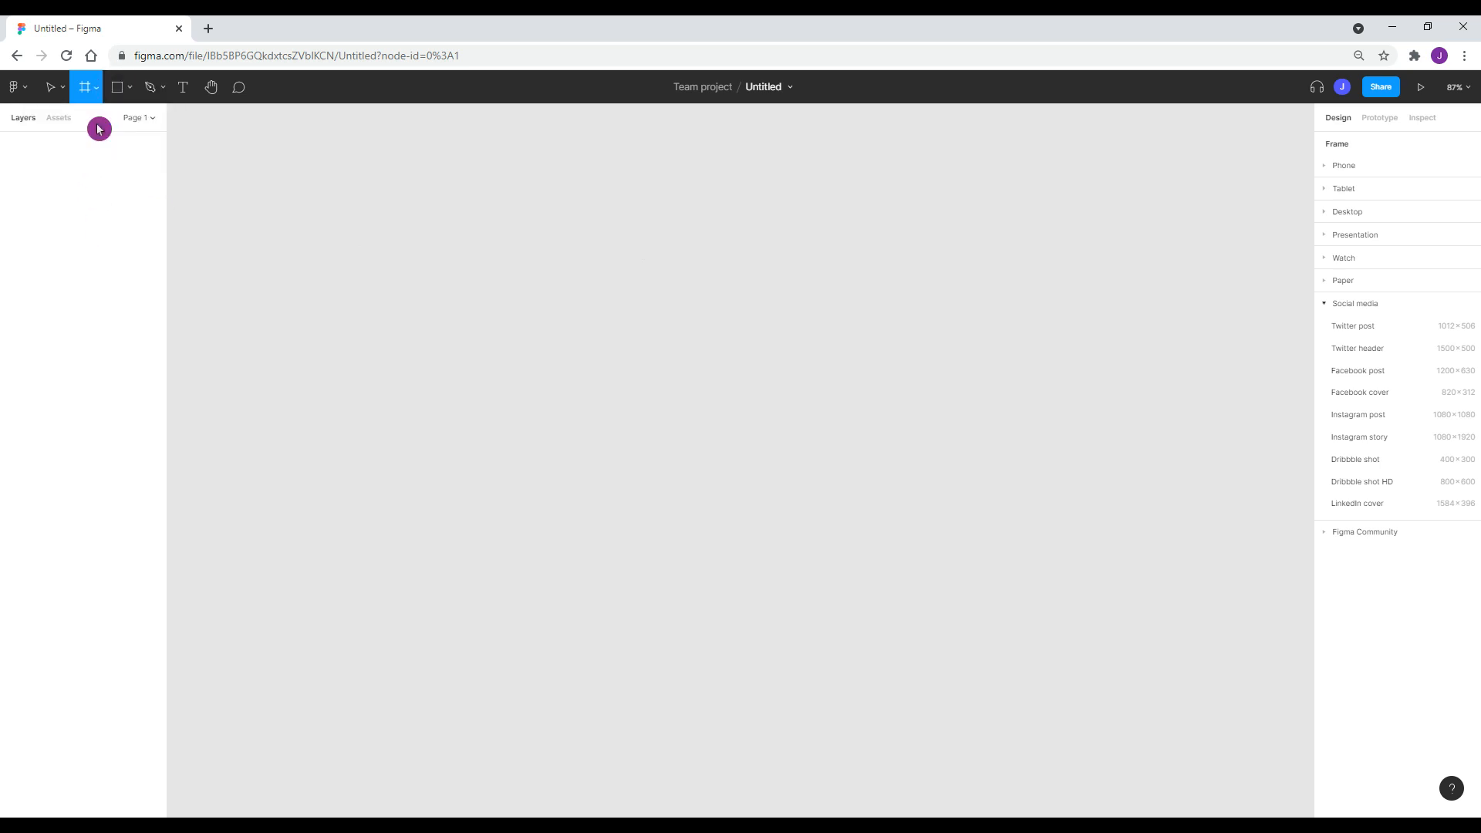
Place a new frame on the canvas and drag it to reposition and resize it.
click(622, 229)
drag(632, 241, 684, 343)
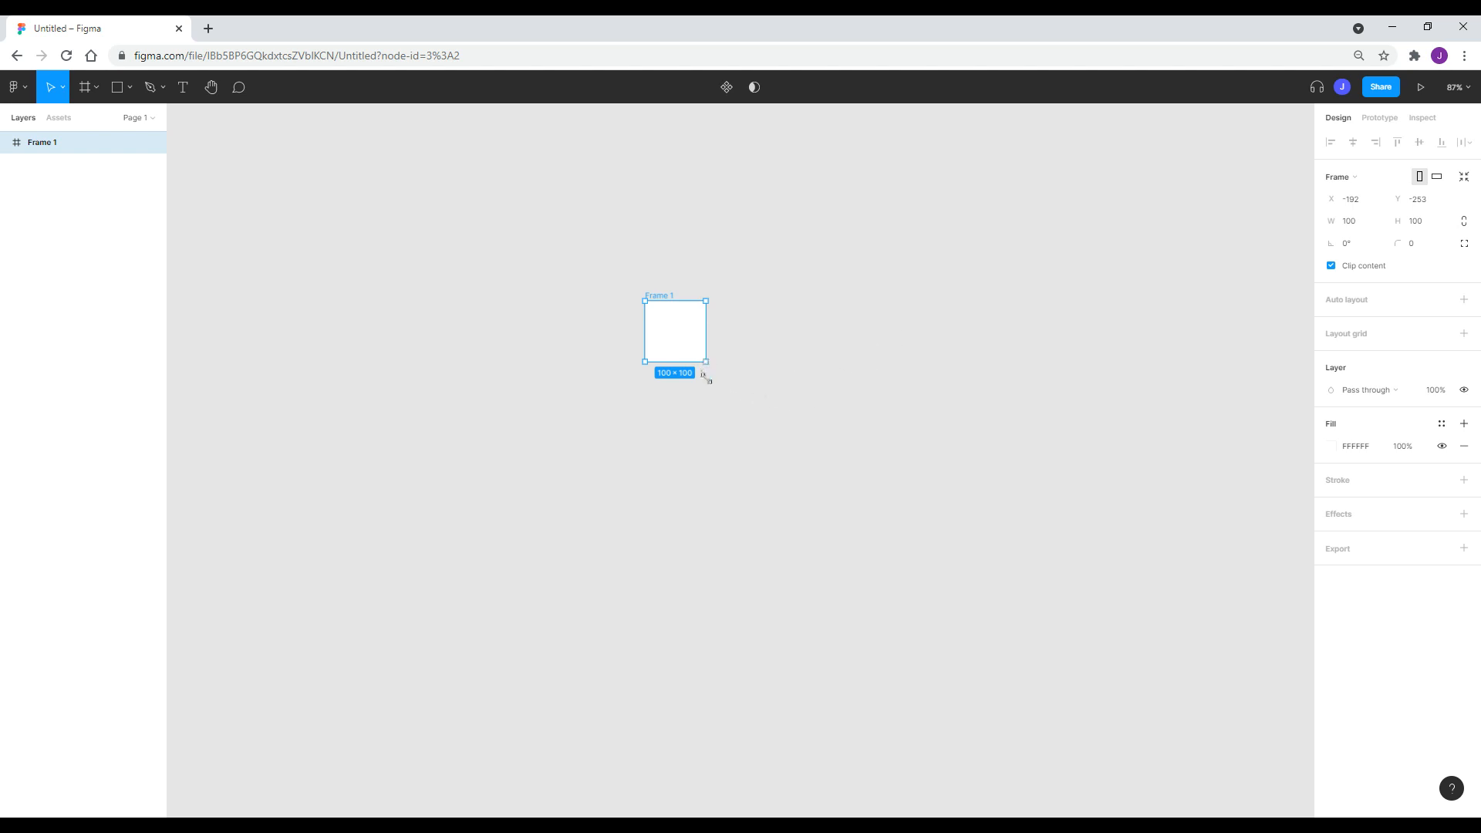
drag(704, 377, 699, 417)
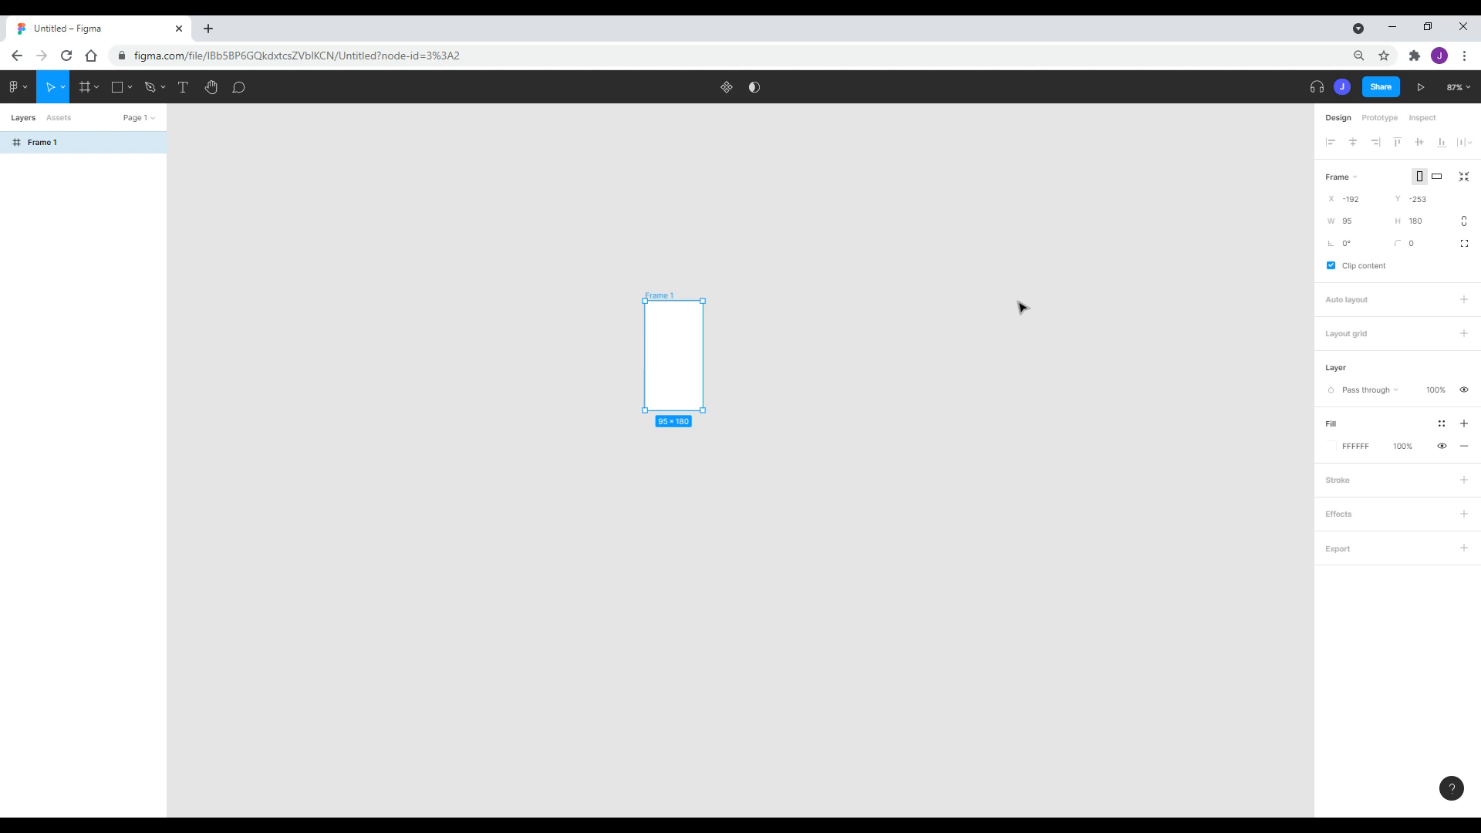
mouse_move(1302, 157)
mouse_down()
mouse_move(1479, 280)
mouse_move(1479, 264)
mouse_up()
mouse_move(1320, 228)
mouse_down()
mouse_move(1187, 233)
mouse_move(702, 356)
mouse_up()
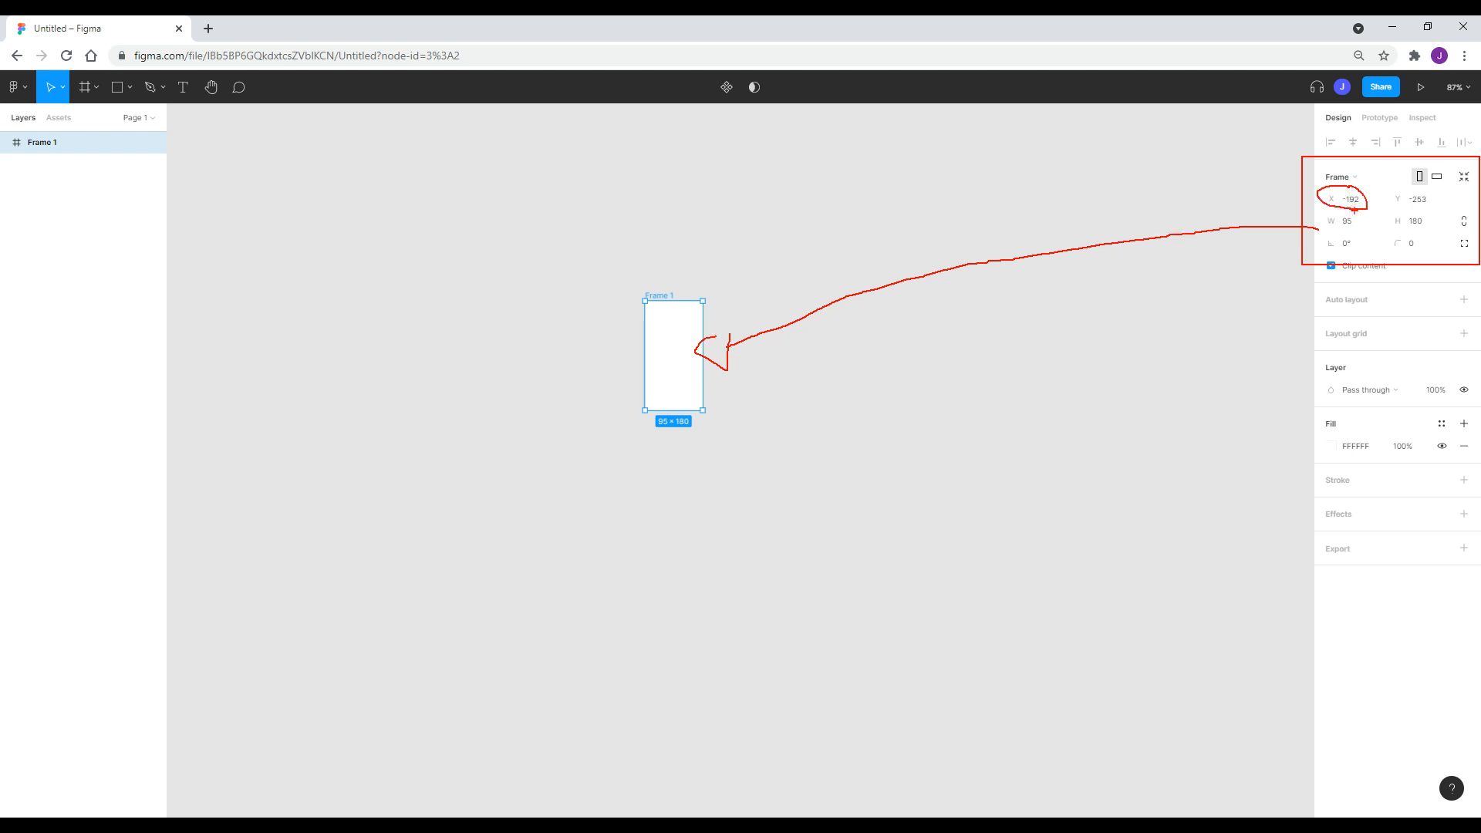
drag(1390, 187, 1394, 175)
mouse_move(684, 370)
mouse_down()
mouse_move(763, 486)
mouse_move(632, 388)
mouse_move(790, 502)
mouse_move(599, 334)
mouse_move(777, 499)
mouse_move(837, 467)
mouse_move(733, 456)
mouse_up()
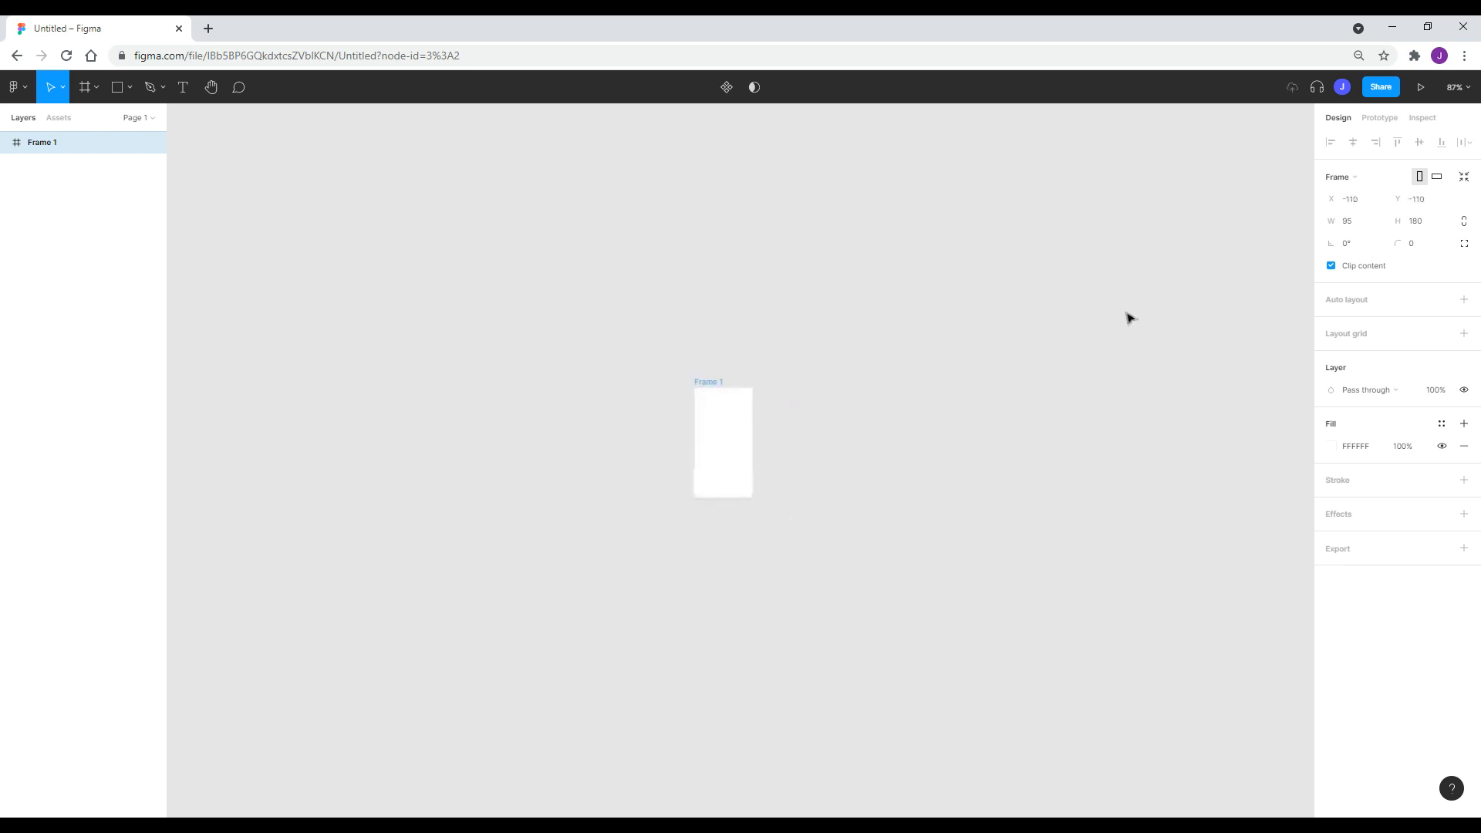
drag(761, 436, 808, 489)
Try Frame 1 widths of 170 and 200 and a height of 600.
click(1363, 226)
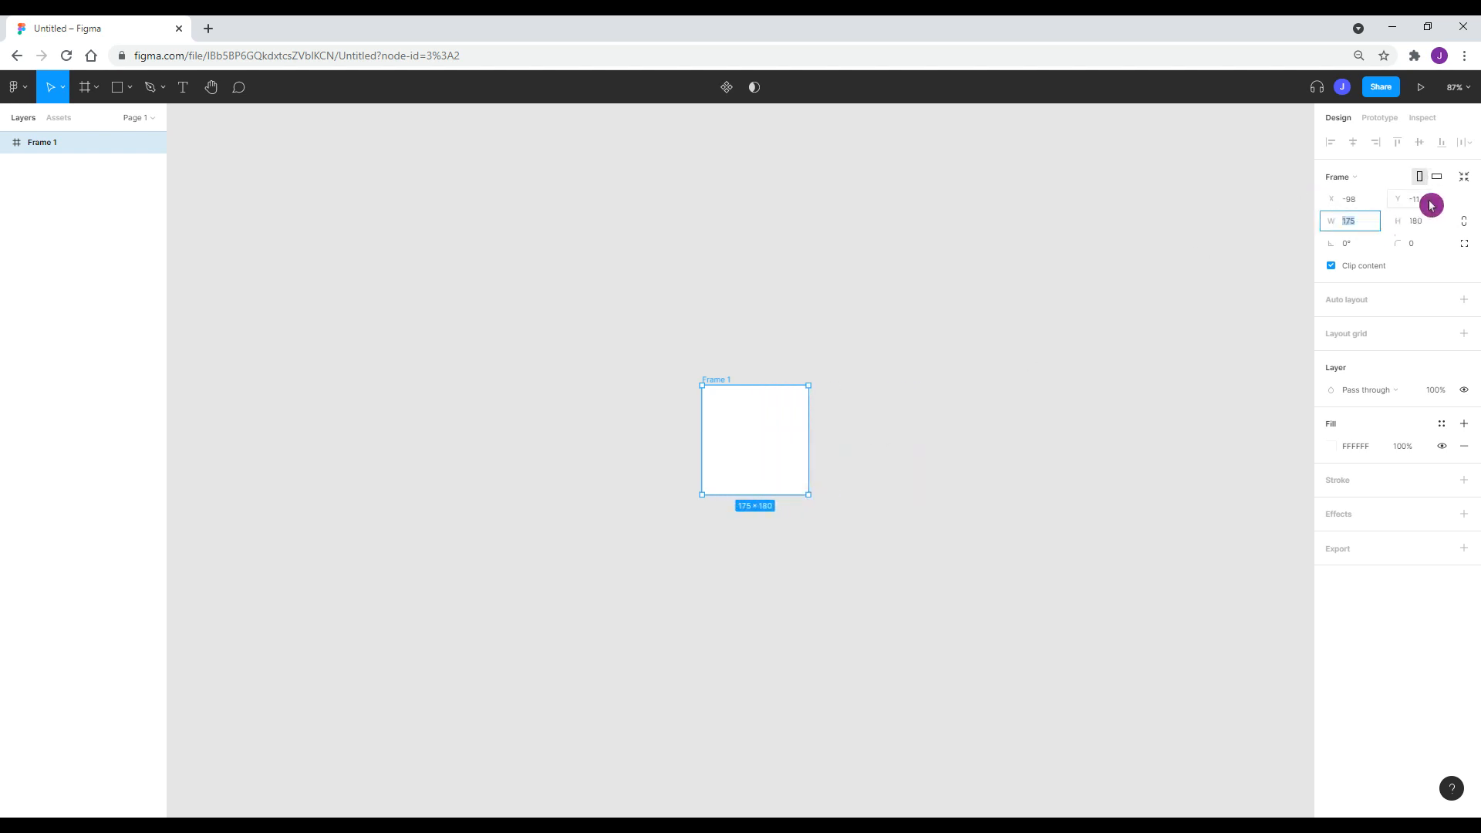
text(170)
key(Return)
click(1360, 225)
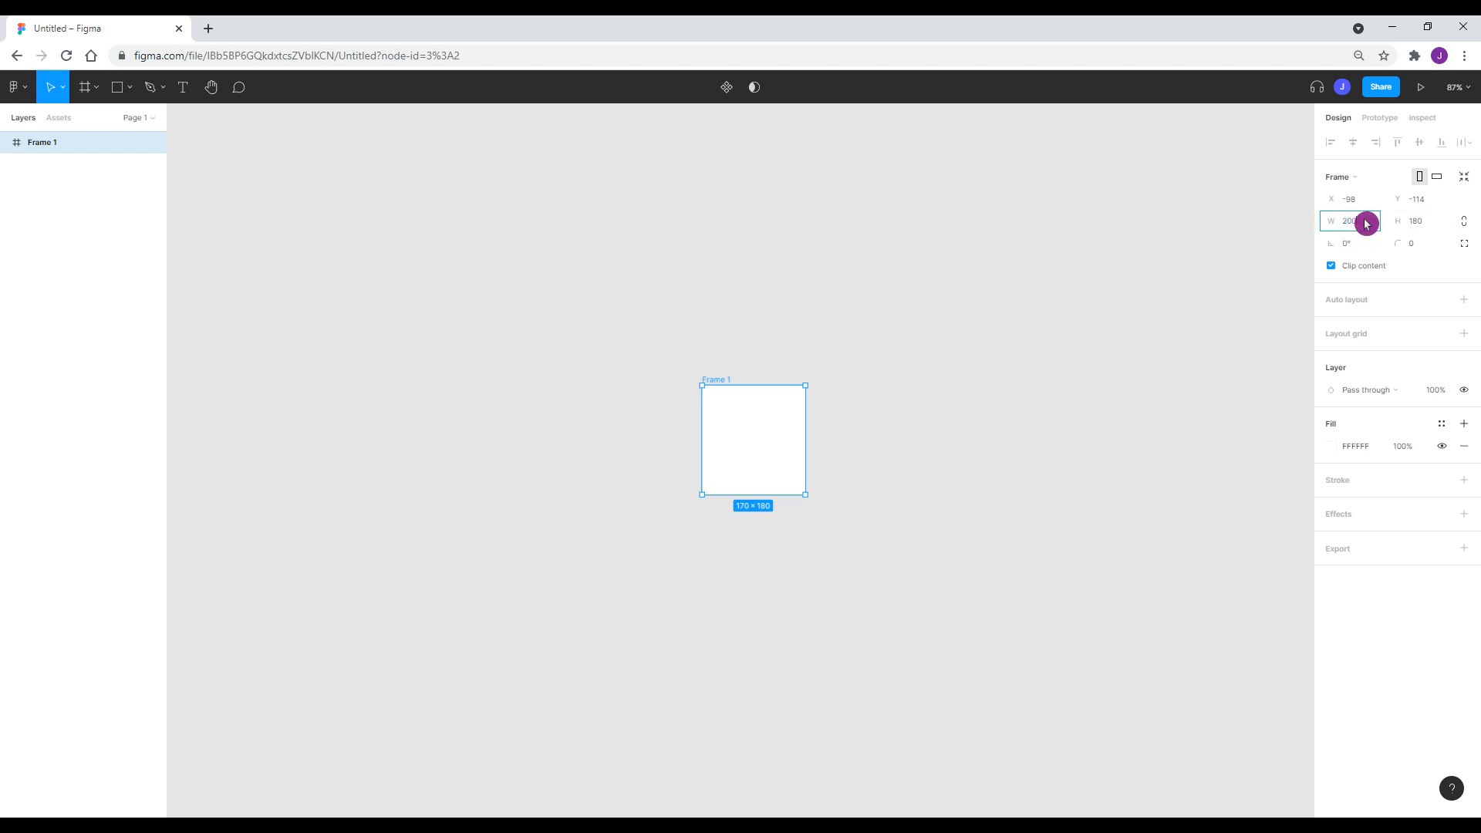
text(200)
key(Return)
click(1442, 213)
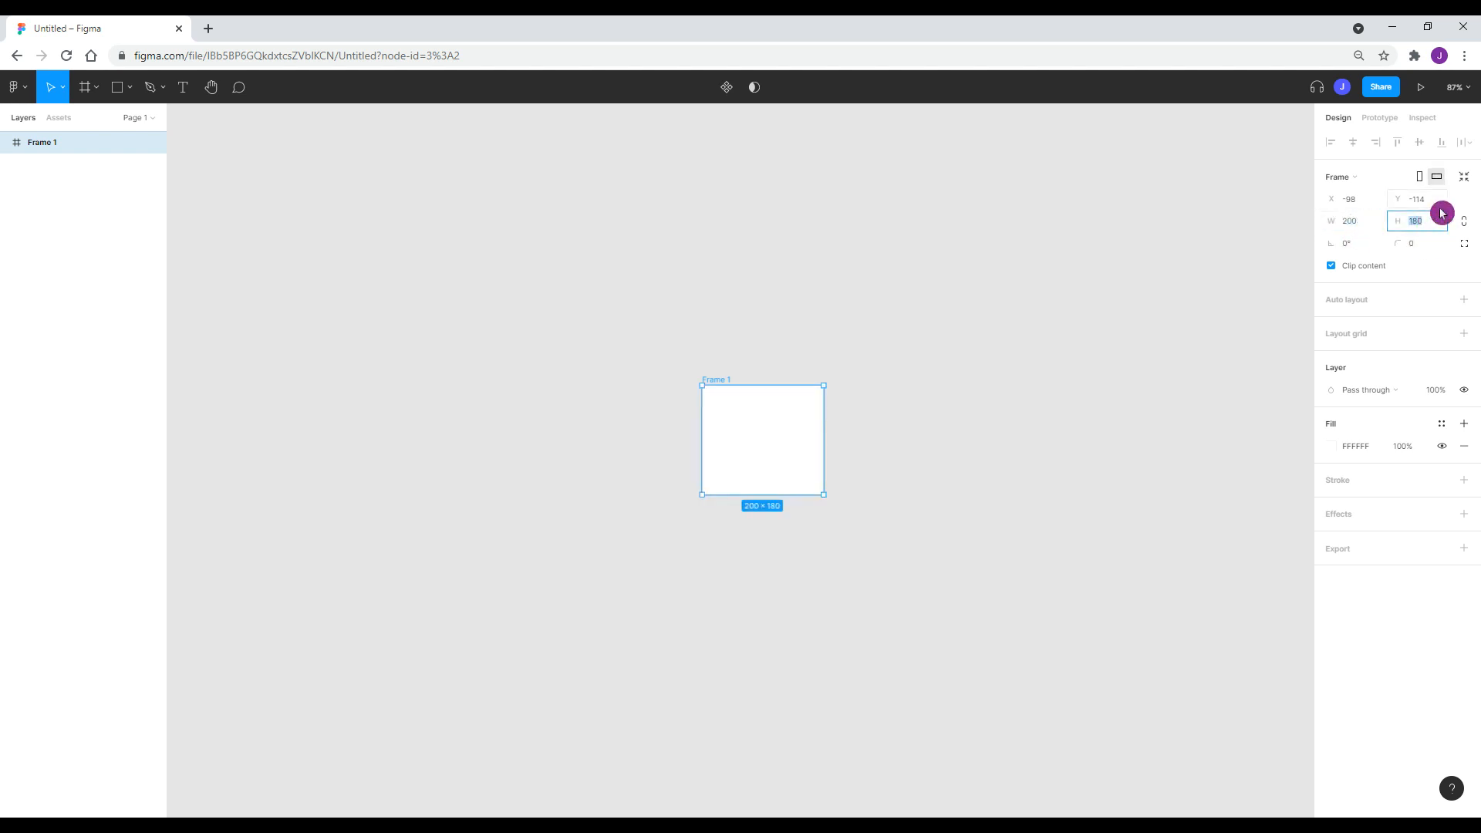
key(Return)
click(1433, 230)
text(600)
key(Return)
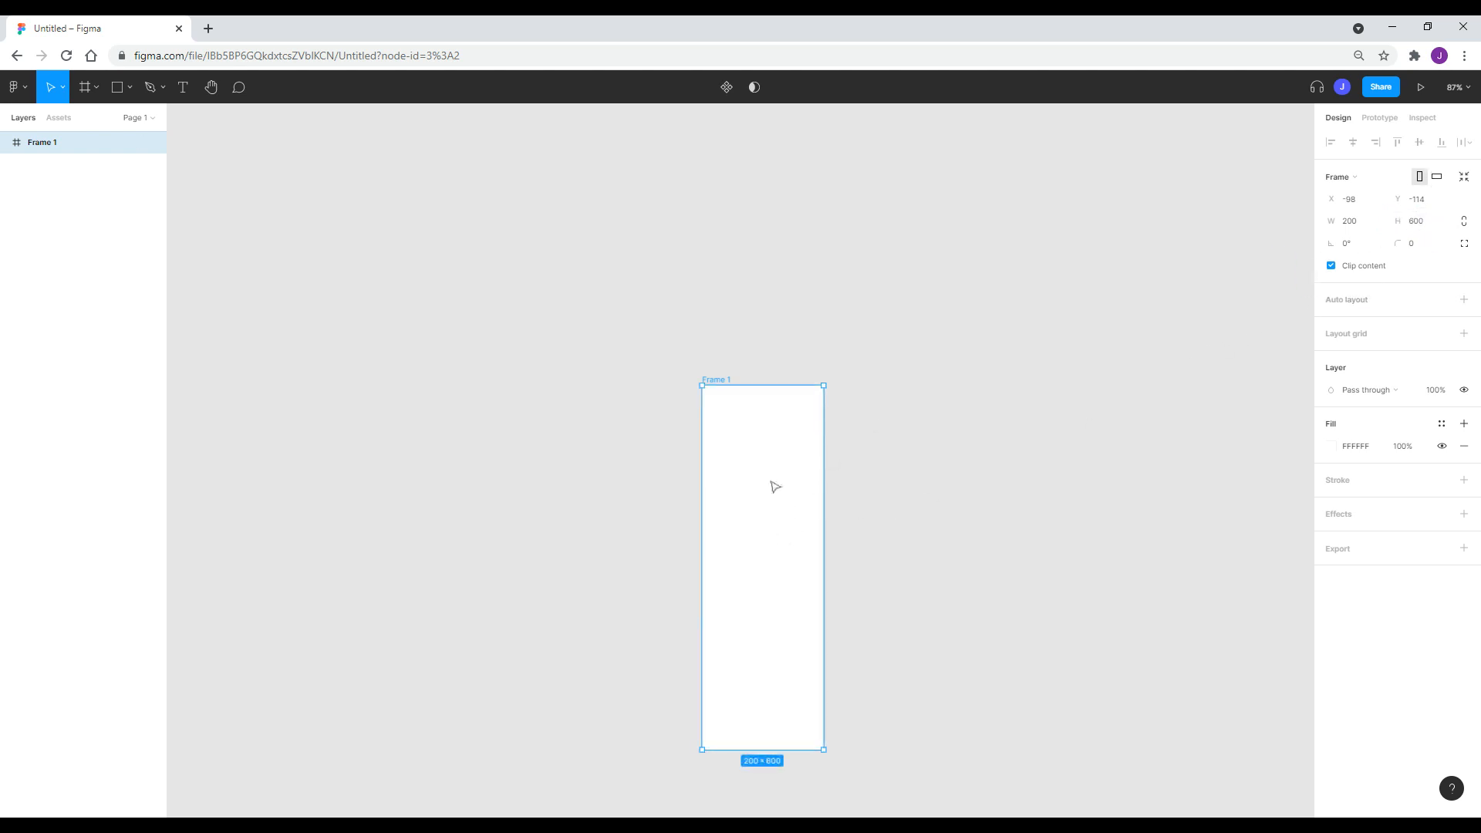
Drag Frame 1 to reposition and reshape it, then deselect it.
drag(772, 483, 743, 328)
drag(796, 594, 744, 407)
drag(723, 344, 627, 373)
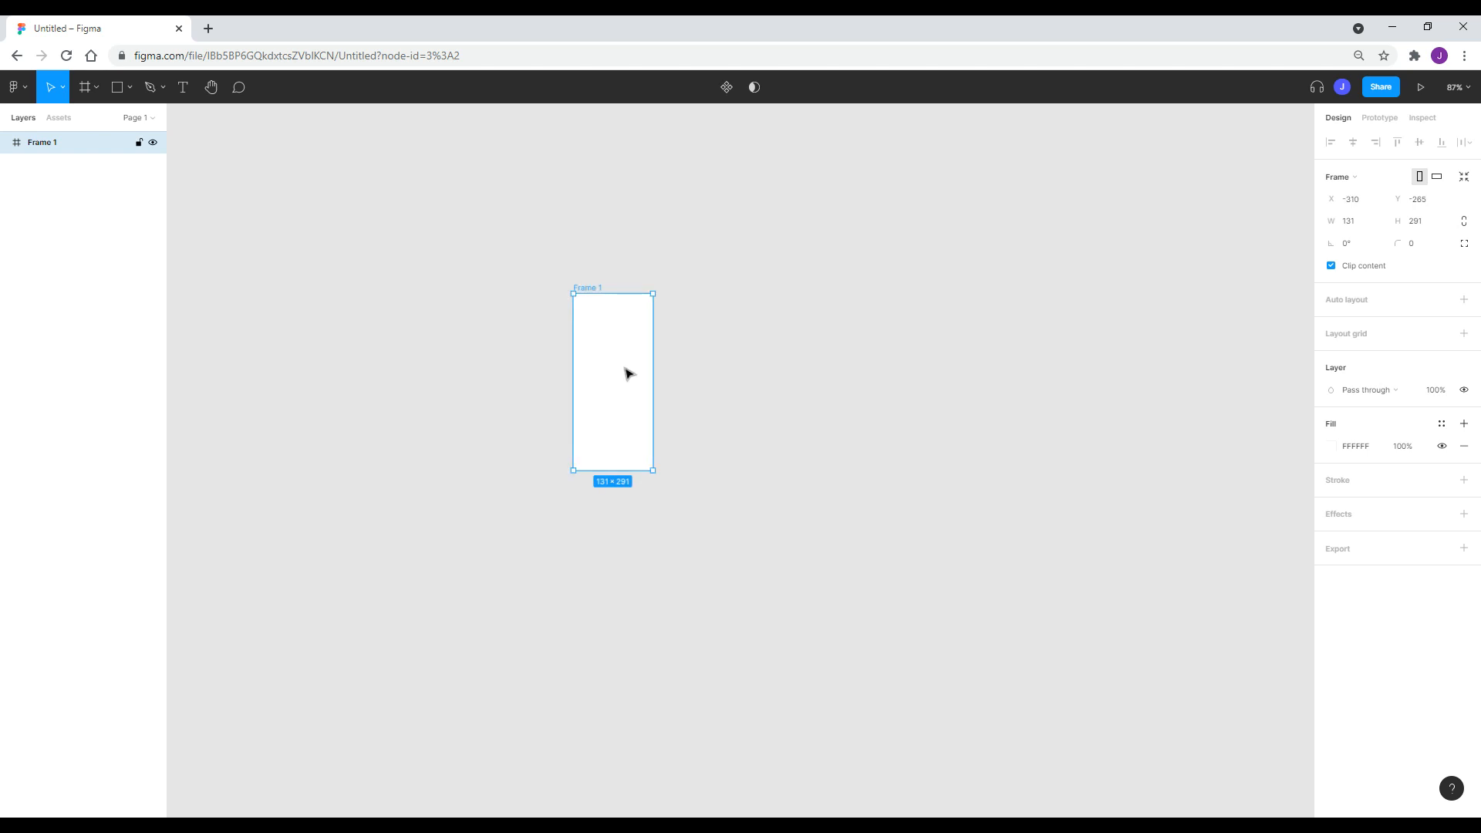
drag(627, 373, 585, 355)
click(797, 321)
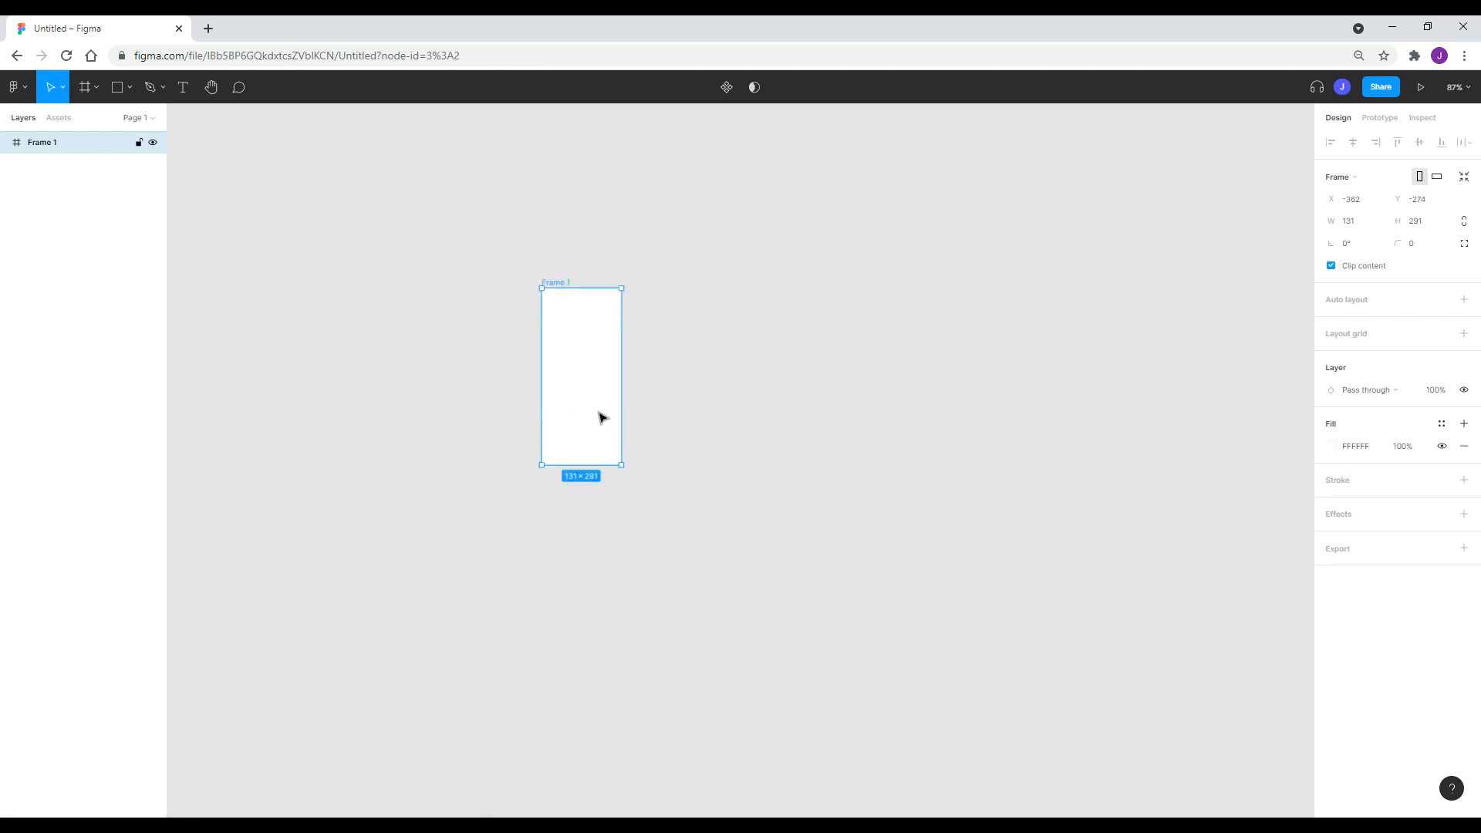
Set Frame 1 to 100 wide by 250 high and move it left and down.
click(1352, 223)
text(200)
key(Return)
click(1433, 230)
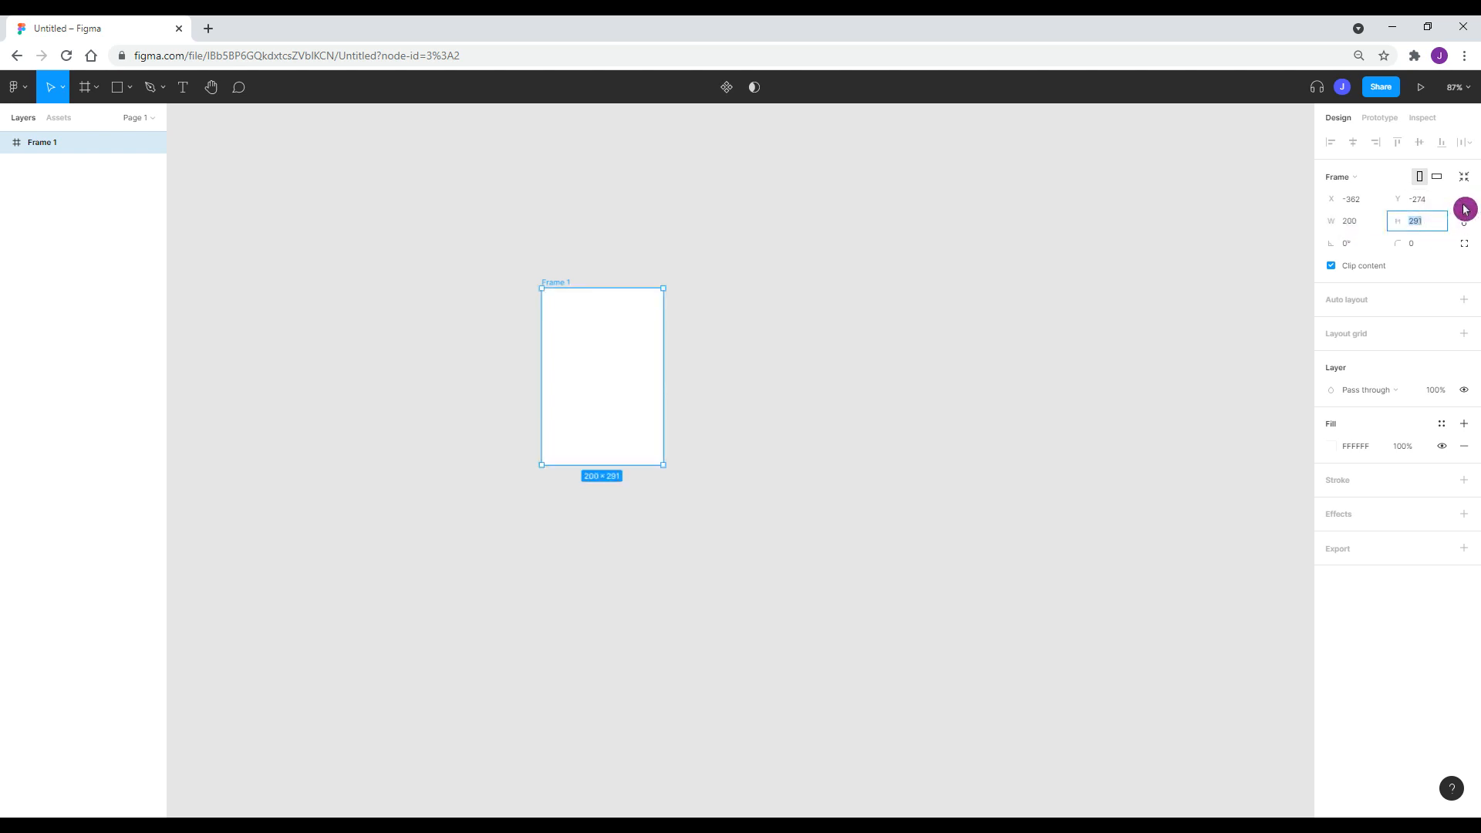
key(Return)
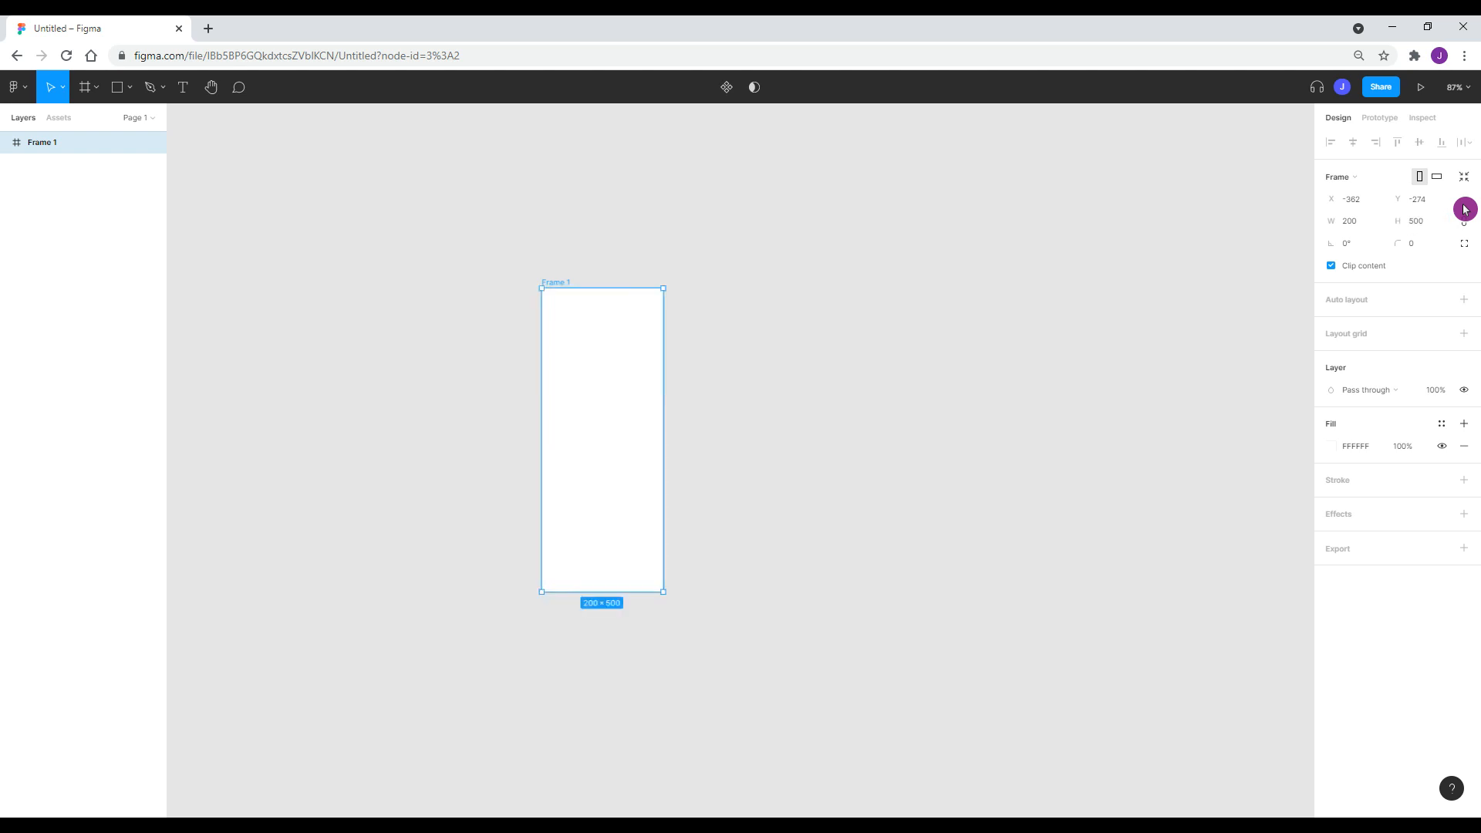
click(1431, 219)
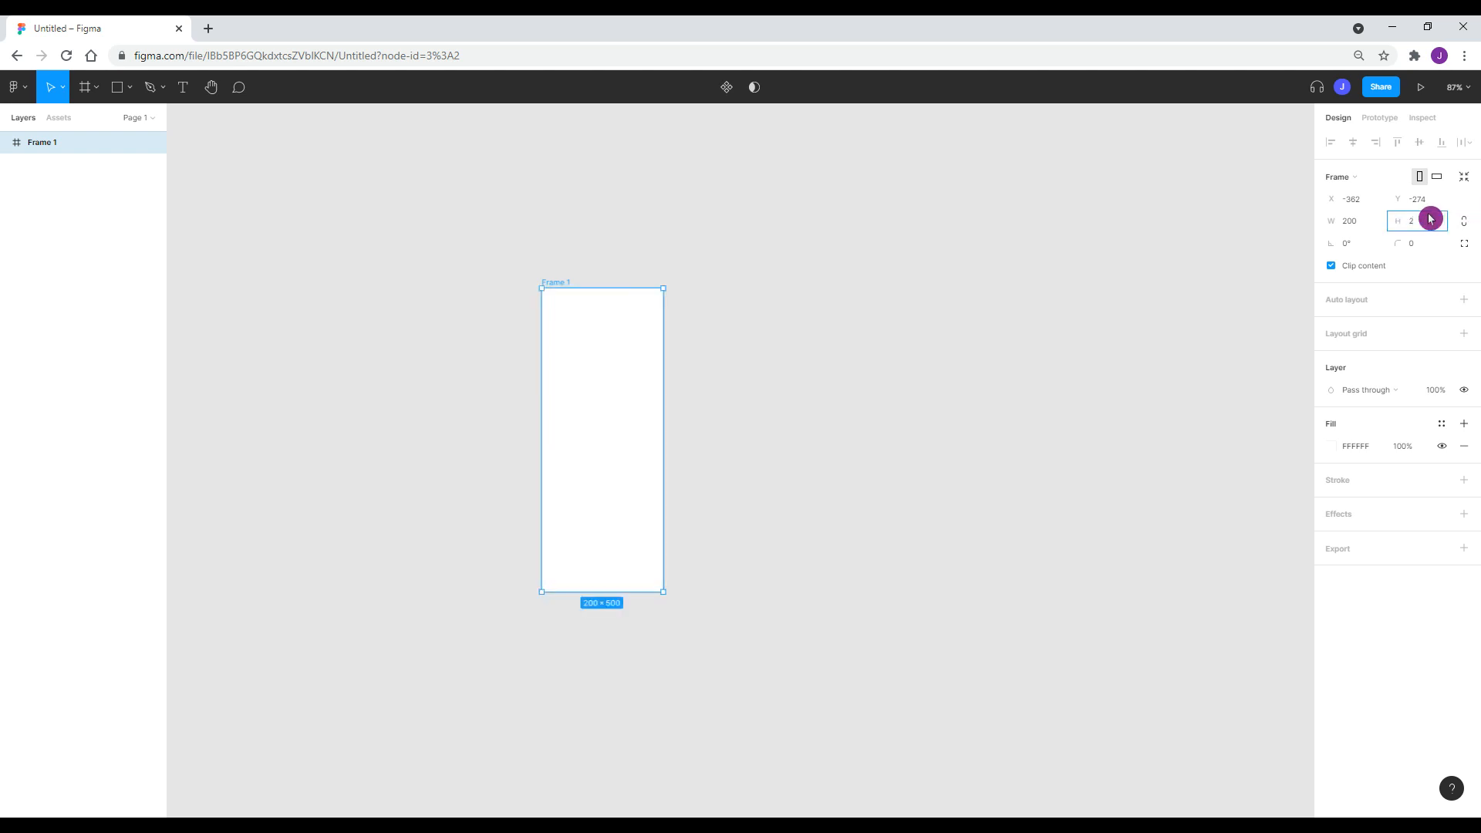
text(250)
key(Return)
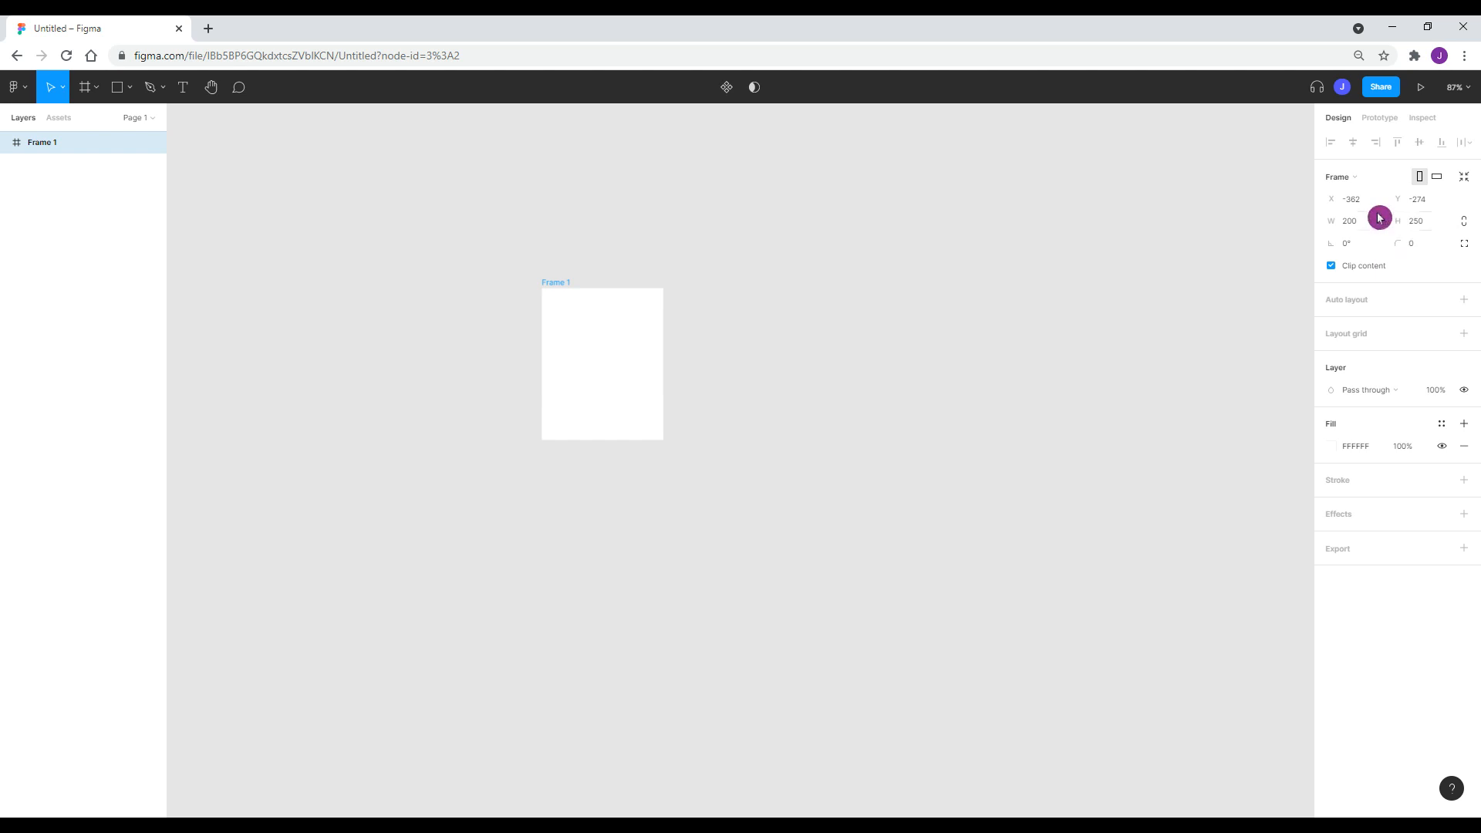
click(1373, 221)
text(100)
key(Return)
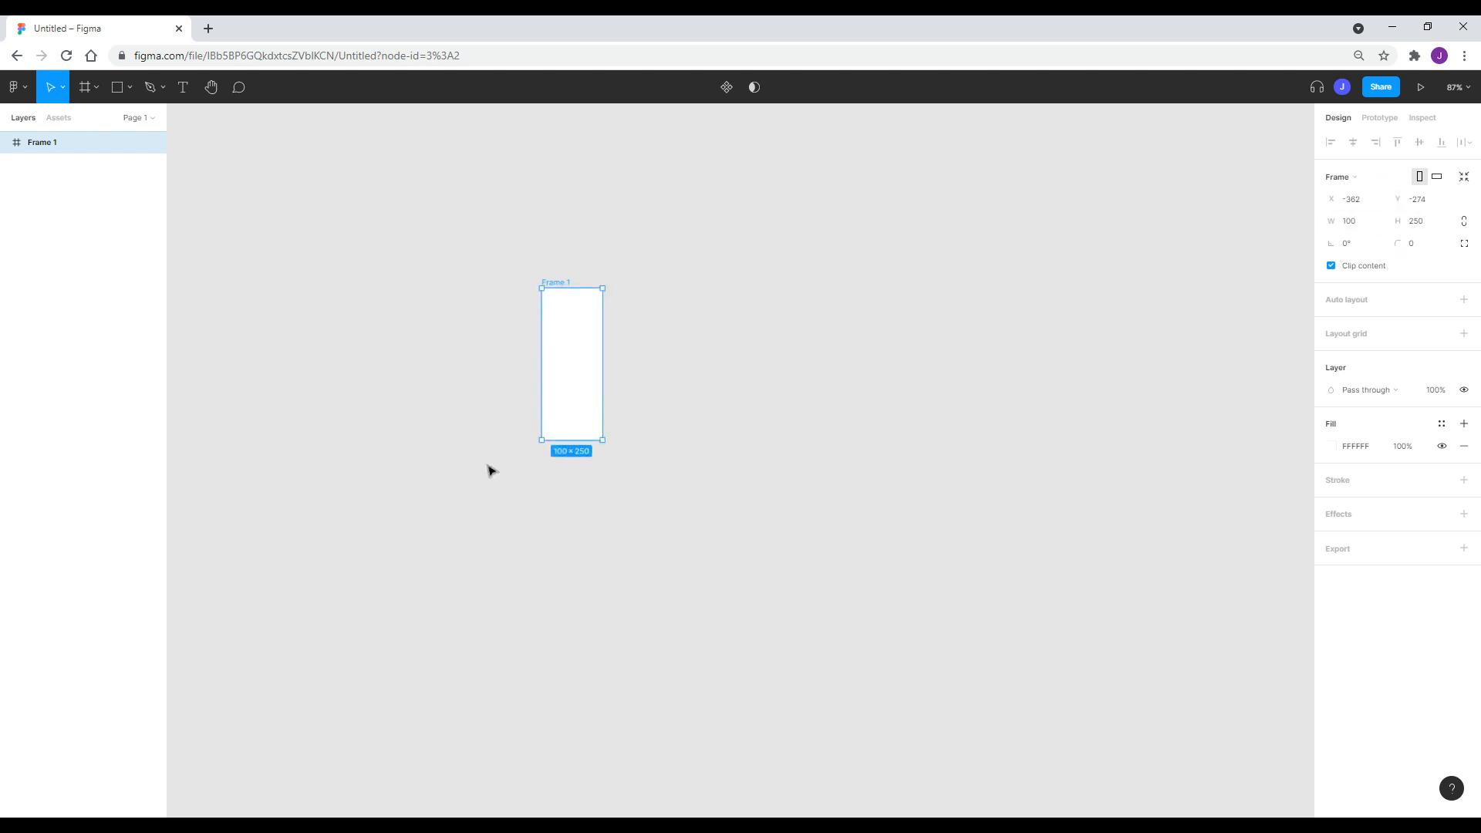
scroll(496, 460, up, 5)
drag(601, 350, 567, 407)
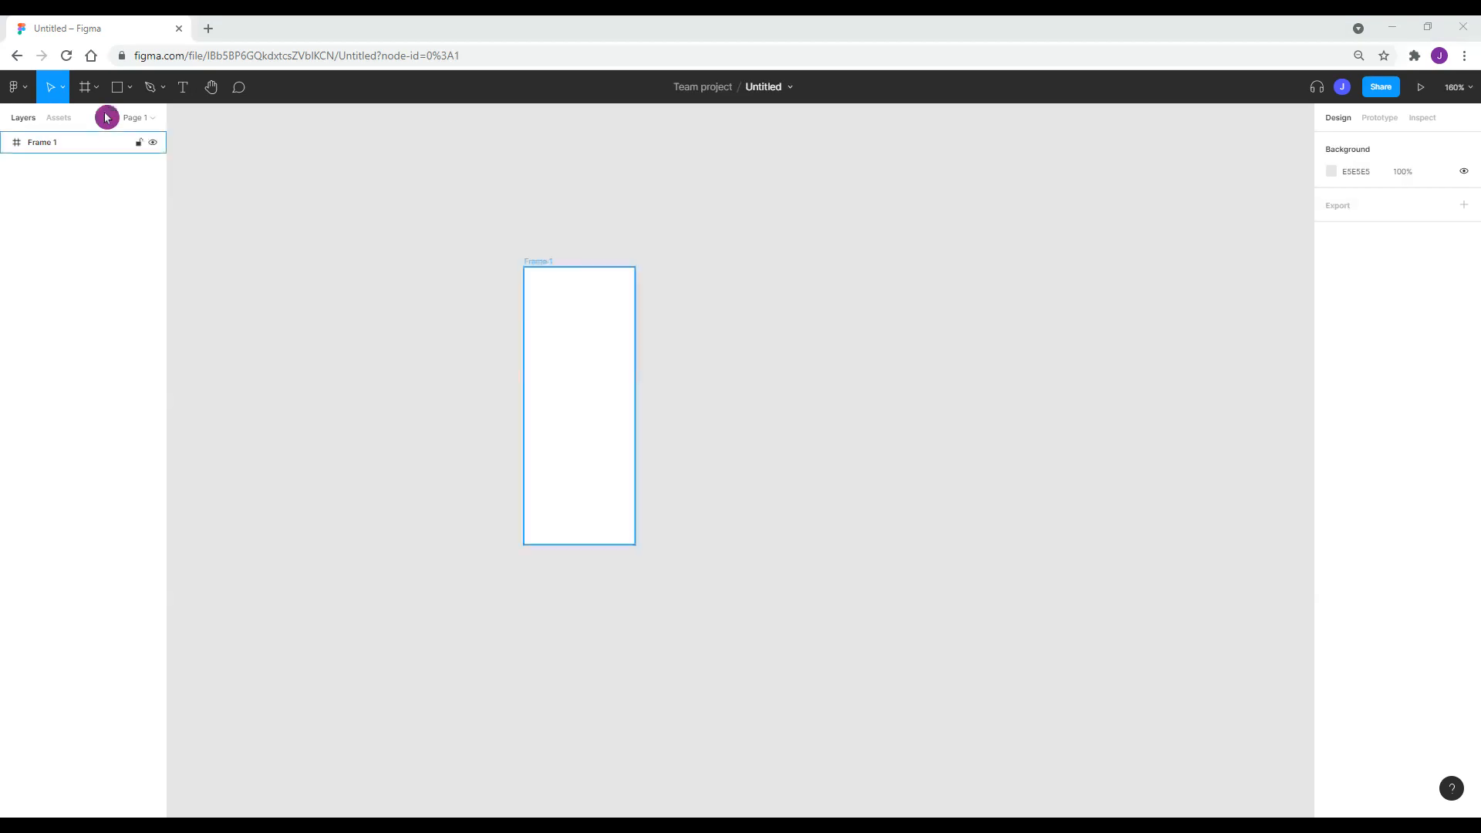
Draw an ellipse, resize it to a 52 × 52 circle, and move it beside Frame 1.
click(130, 88)
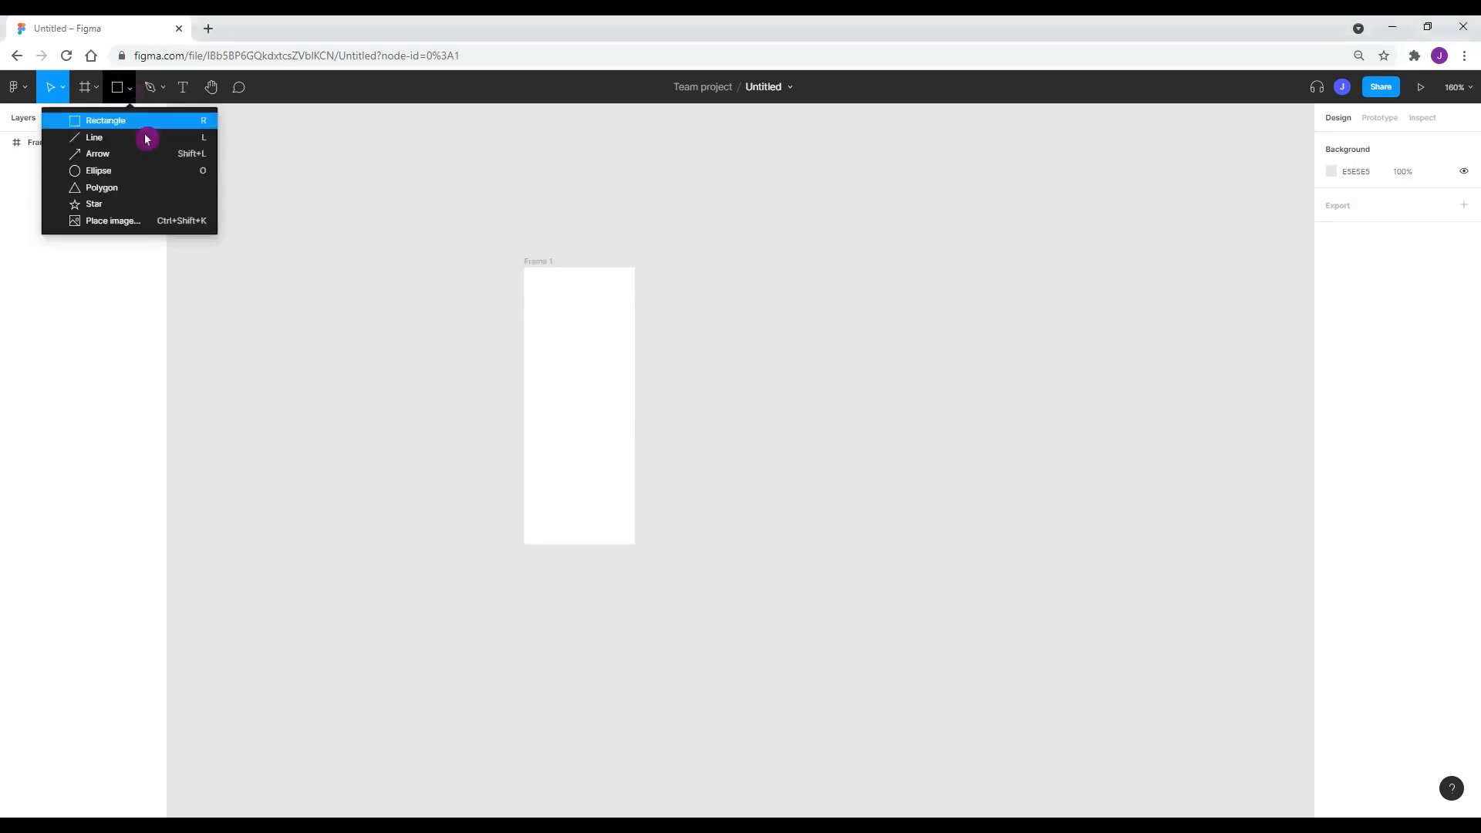
click(157, 174)
click(729, 317)
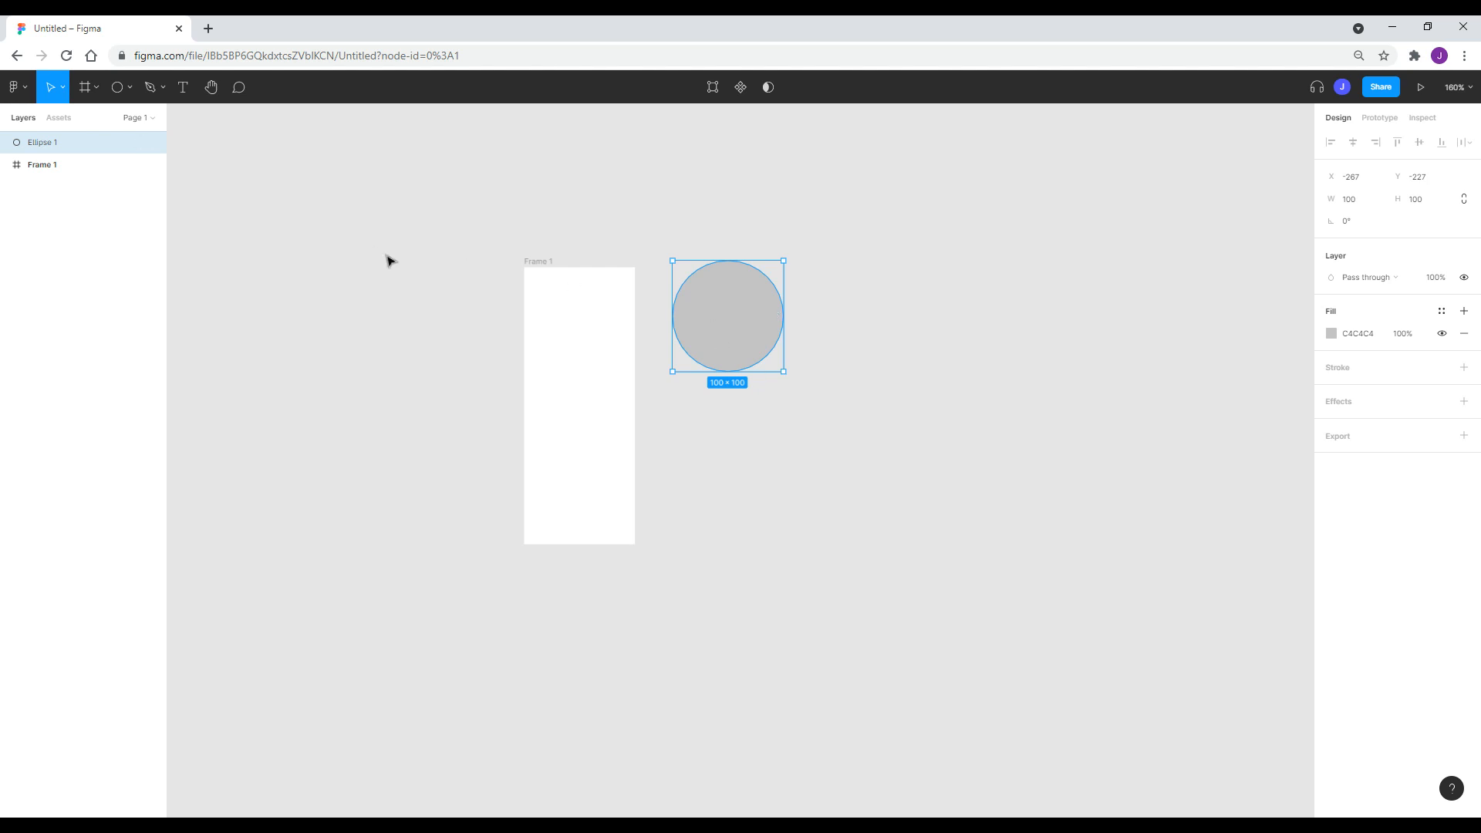
drag(775, 325, 828, 325)
mouse_move(860, 383)
mouse_down()
mouse_move(1015, 487)
mouse_move(875, 393)
mouse_up()
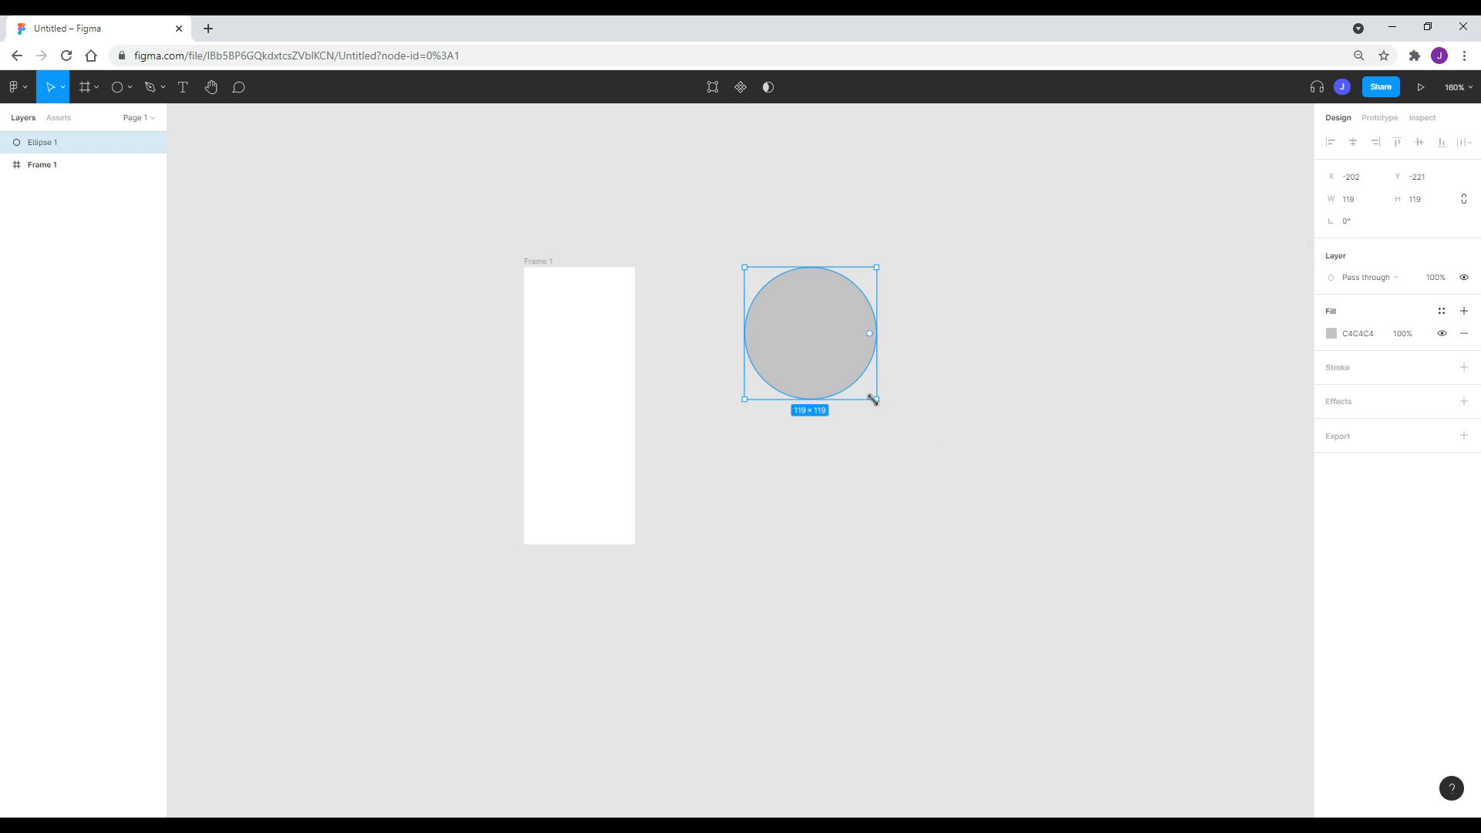
drag(878, 399, 1002, 481)
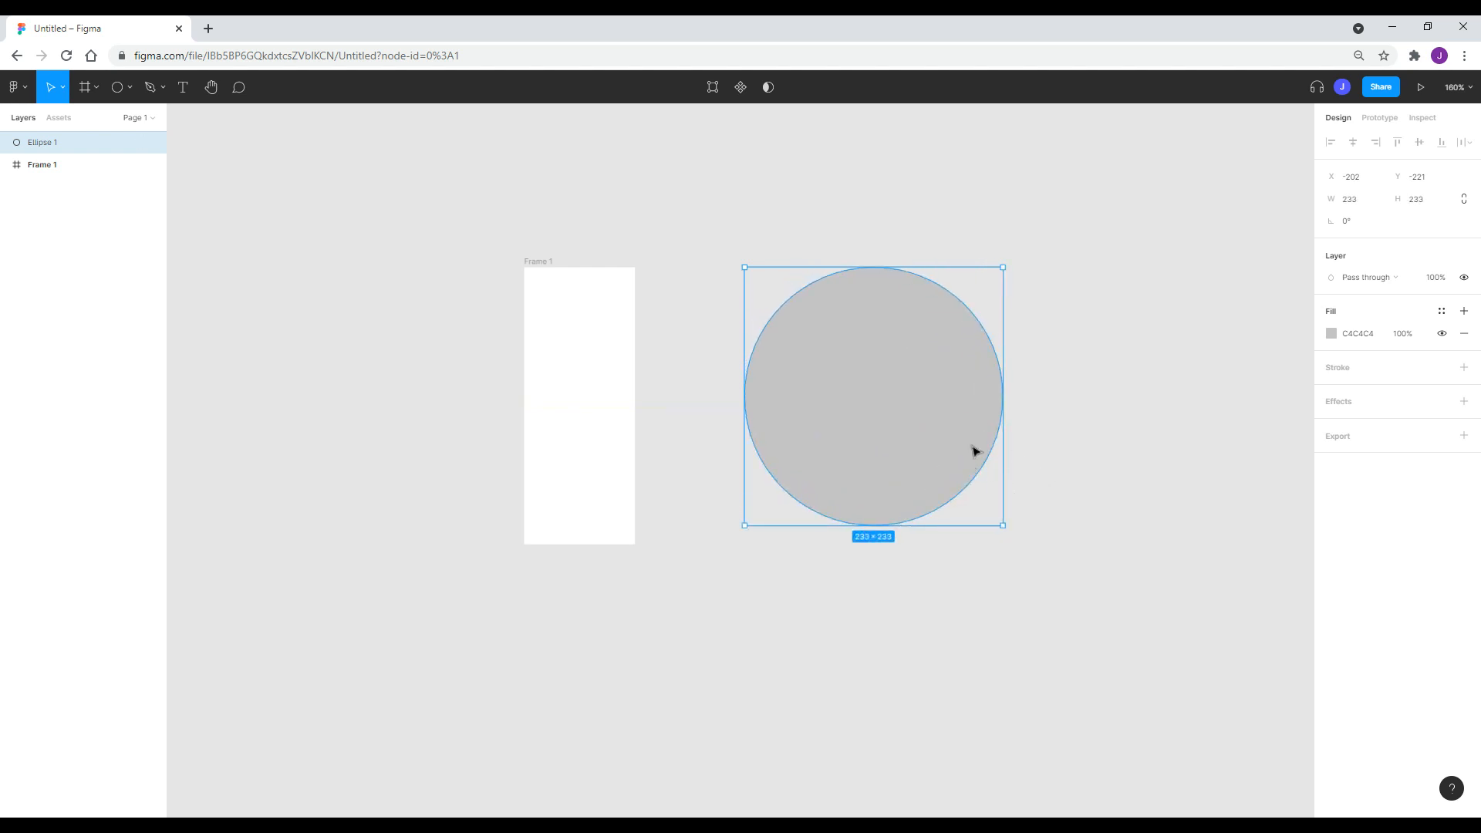
drag(1000, 525, 584, 323)
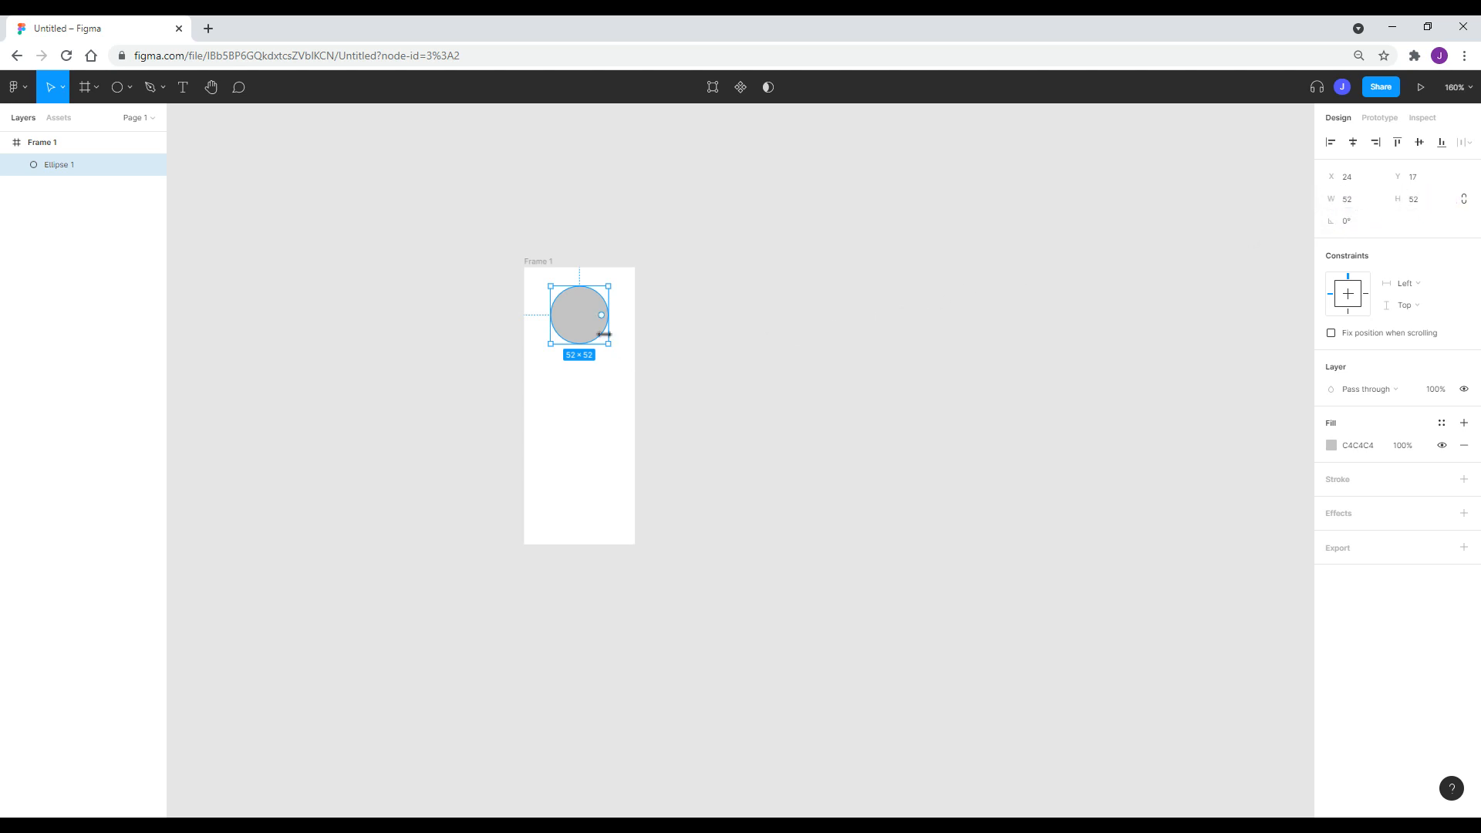
drag(585, 323, 889, 298)
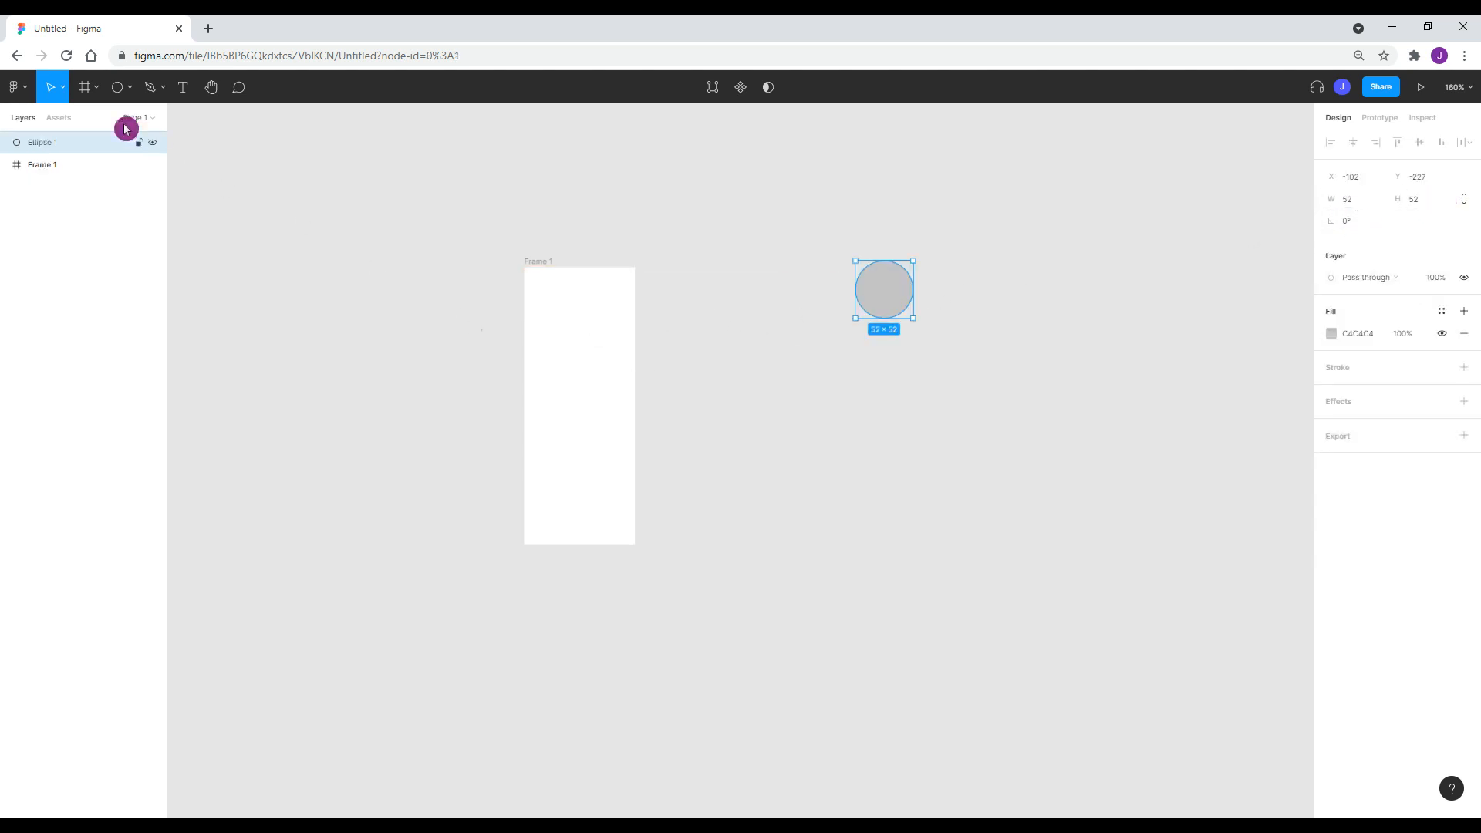
Draw a rectangle, stretch it taller, and give it a corner radius of 30.
click(130, 88)
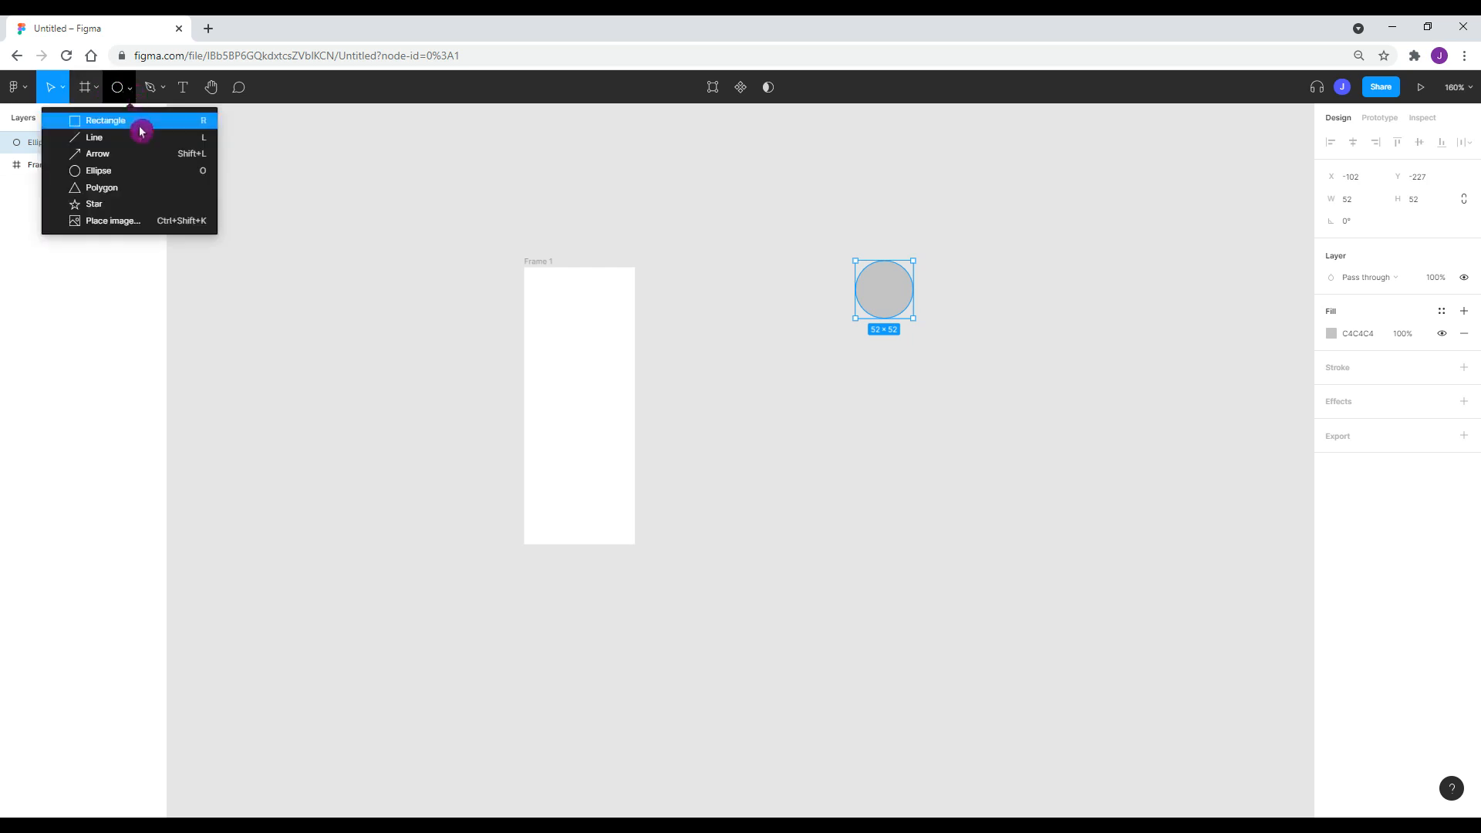
click(129, 124)
click(823, 394)
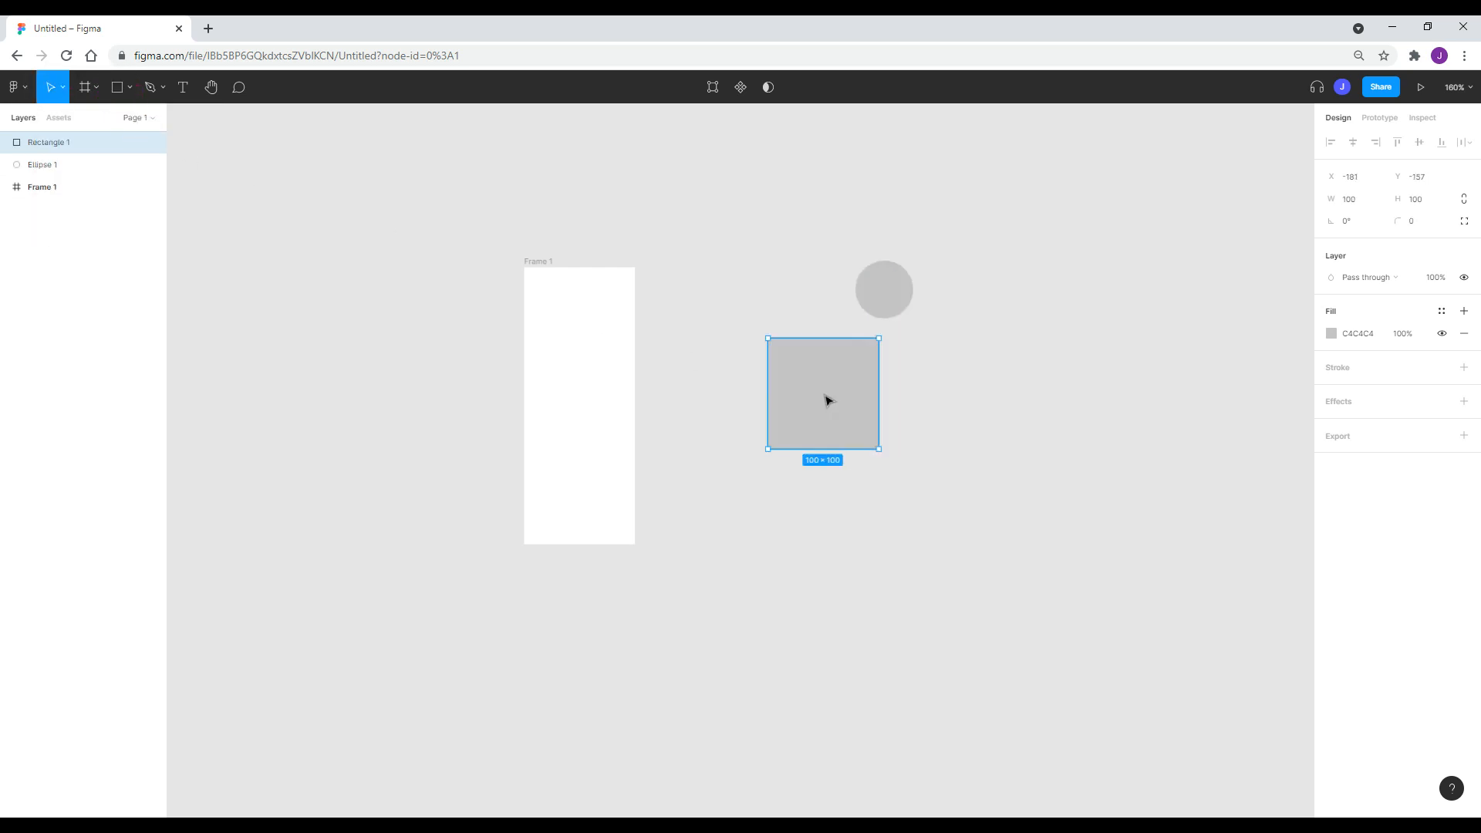
drag(837, 409, 778, 592)
click(1441, 220)
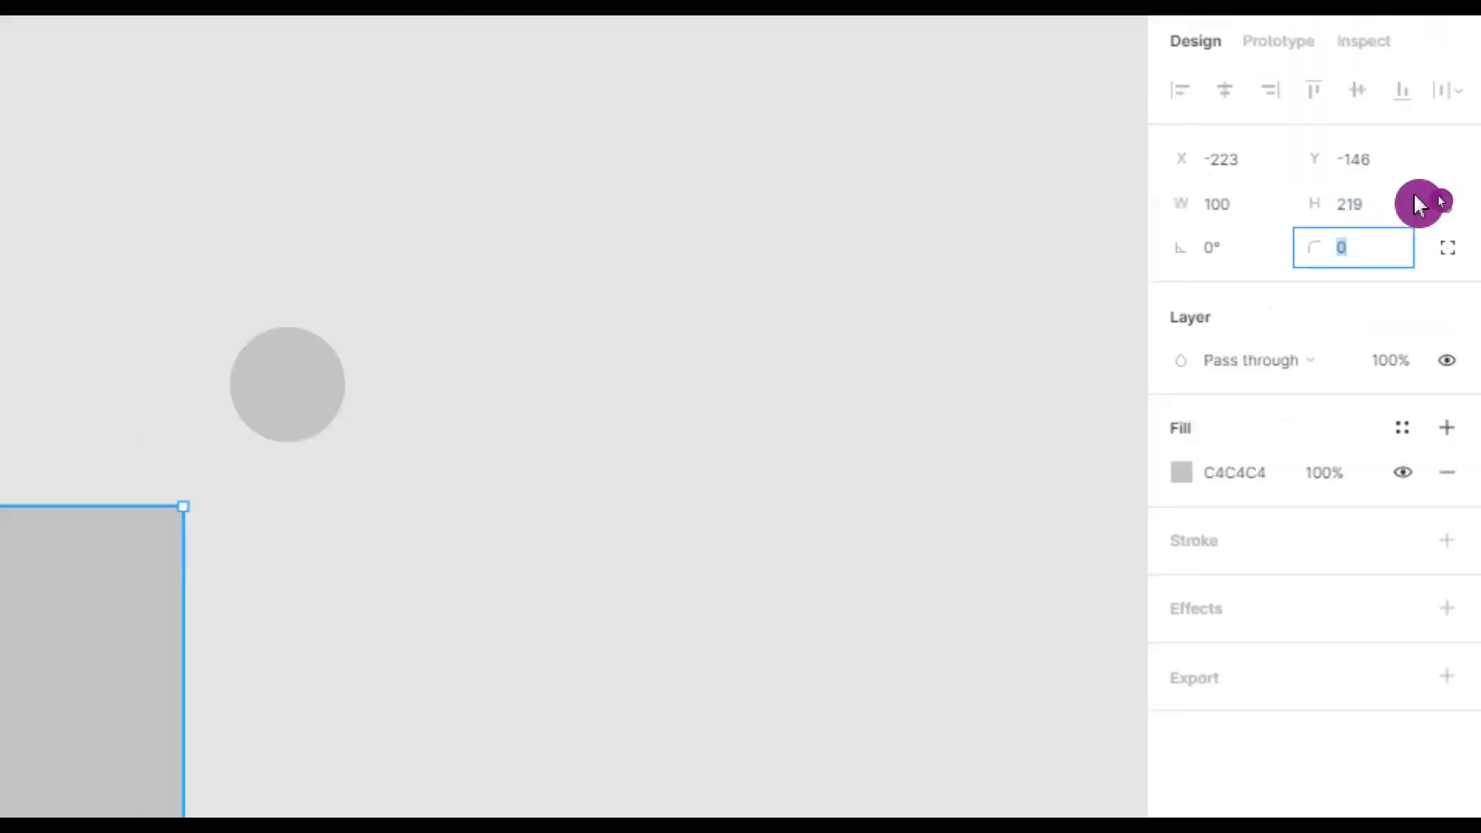
text(30)
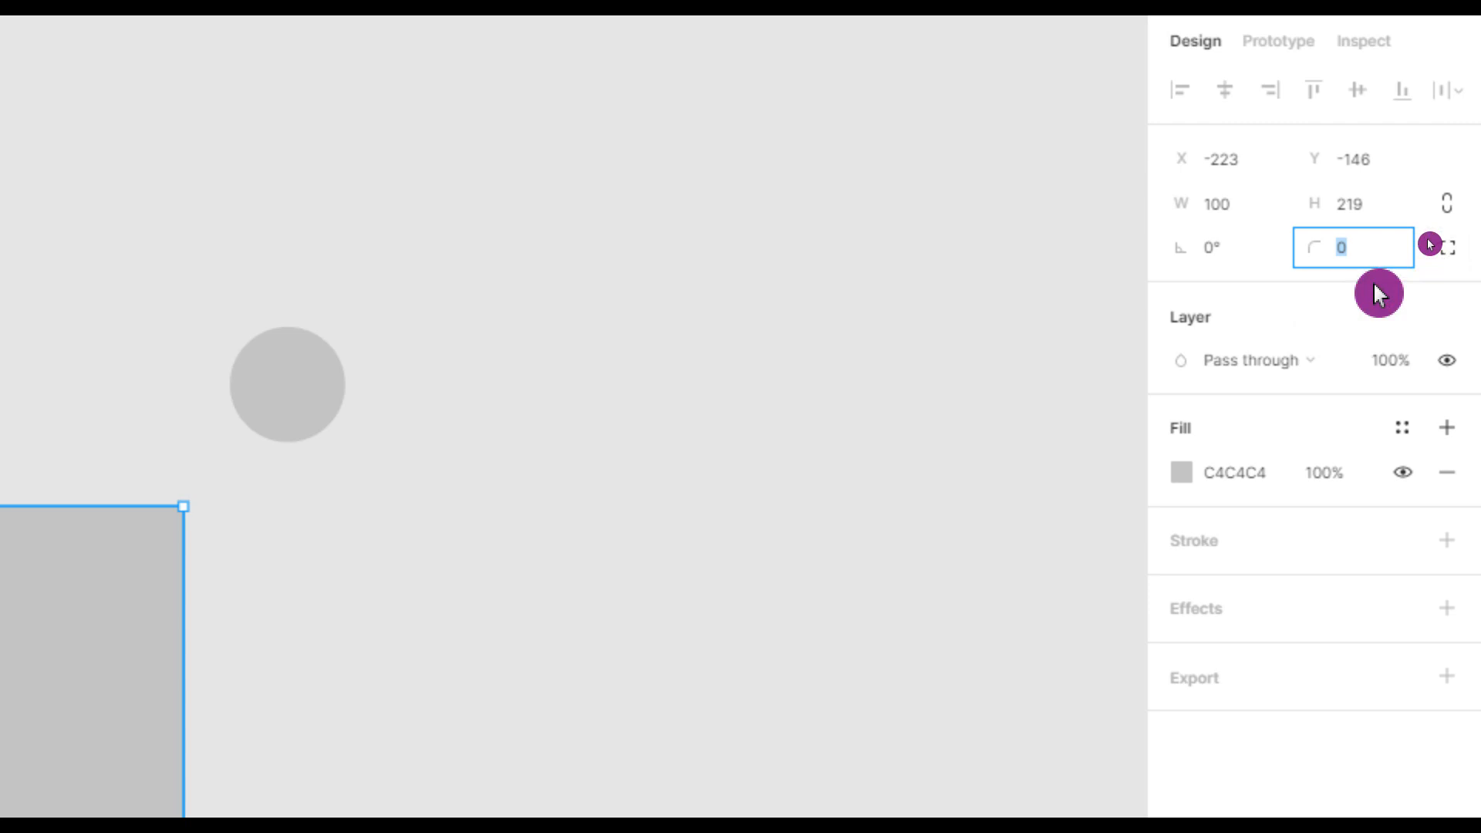
key(Return)
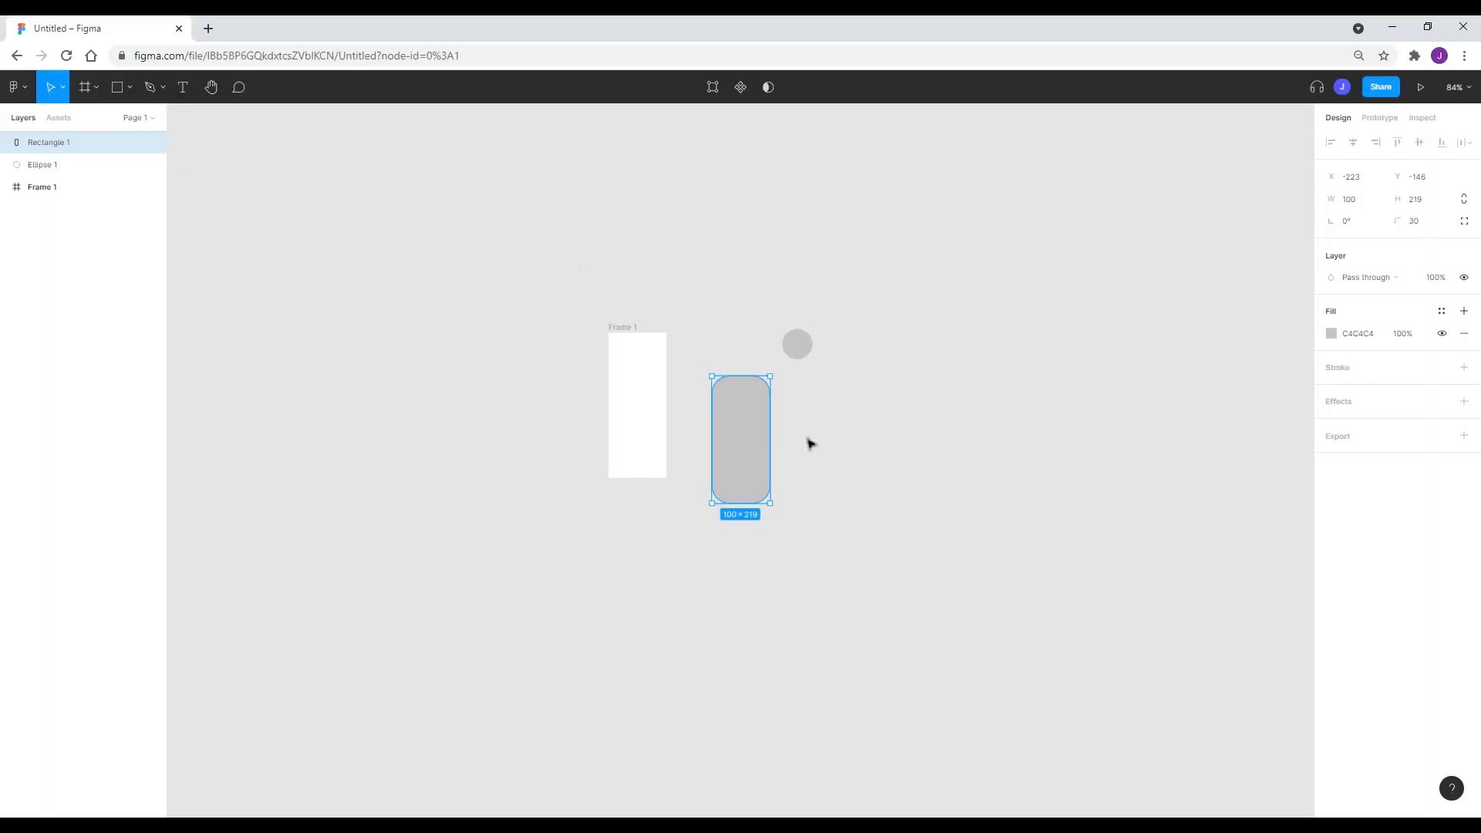
Move the rounded rectangle into Frame 1 and reduce its corner radius to 20.
click(850, 424)
drag(754, 446, 652, 420)
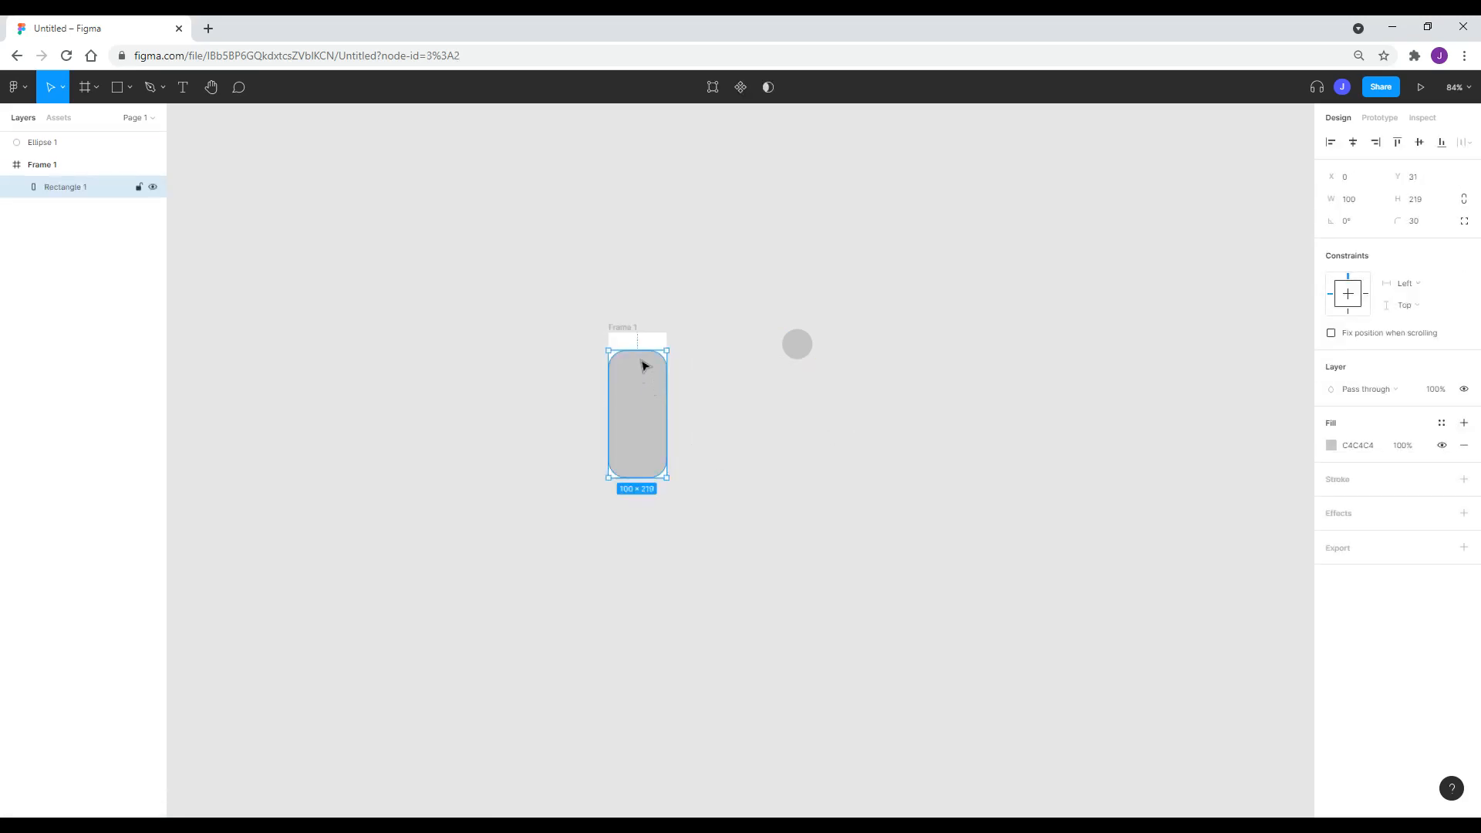
click(1420, 222)
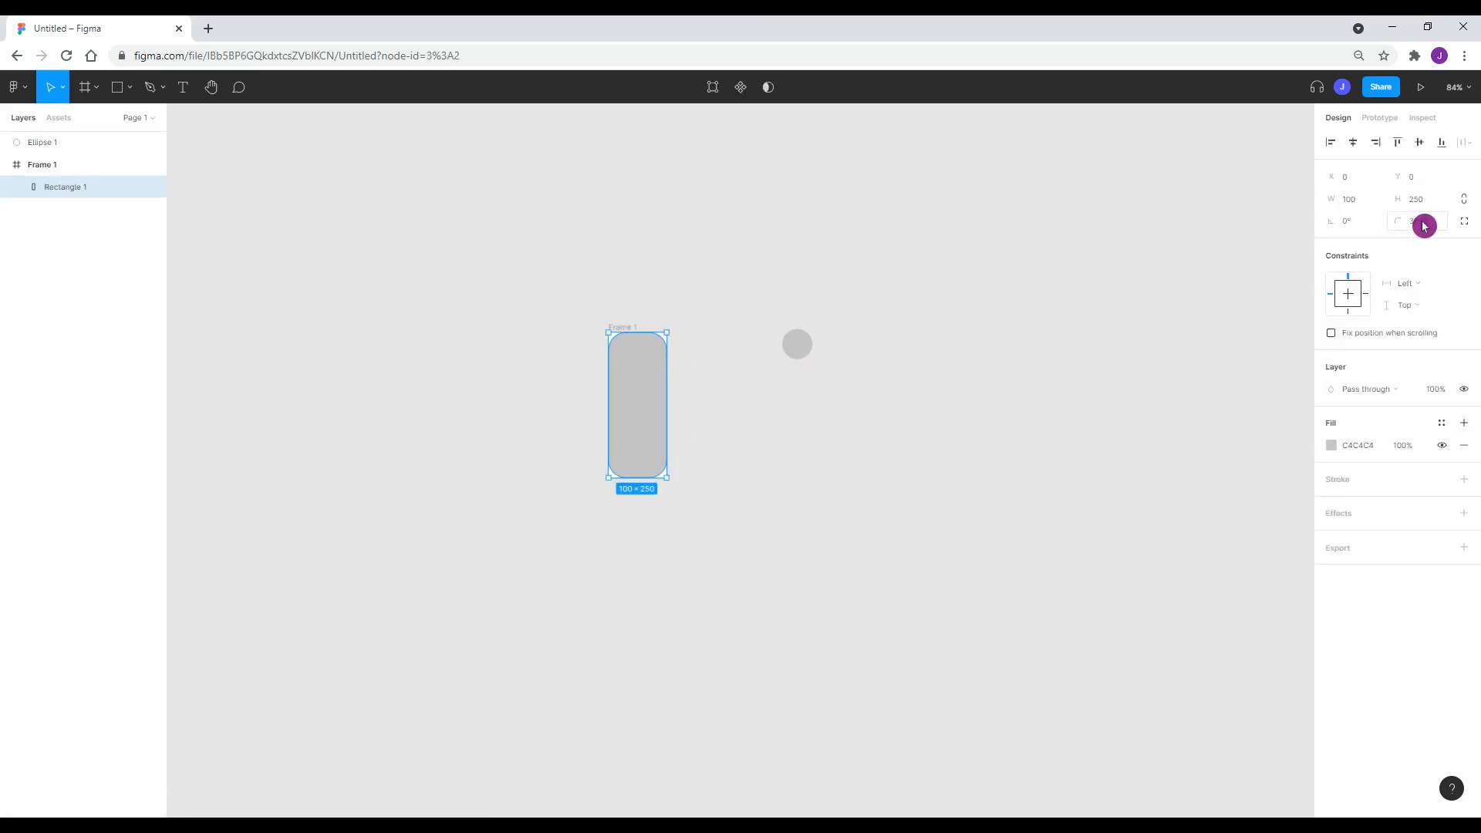
text(20)
key(Return)
click(509, 512)
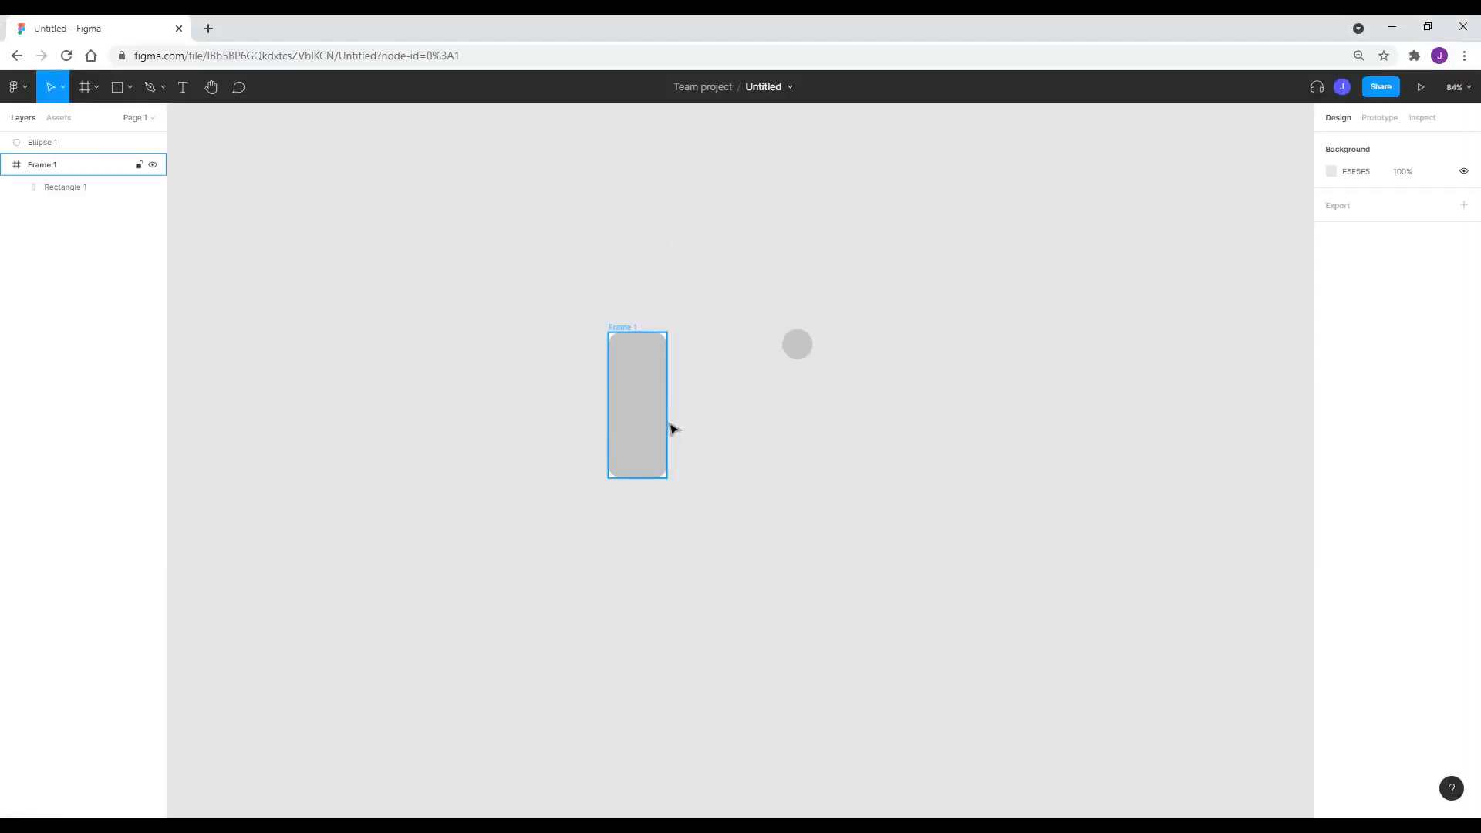
Select Frame 1 and change its C4C4C4 selection colour to black, 000000.
click(658, 428)
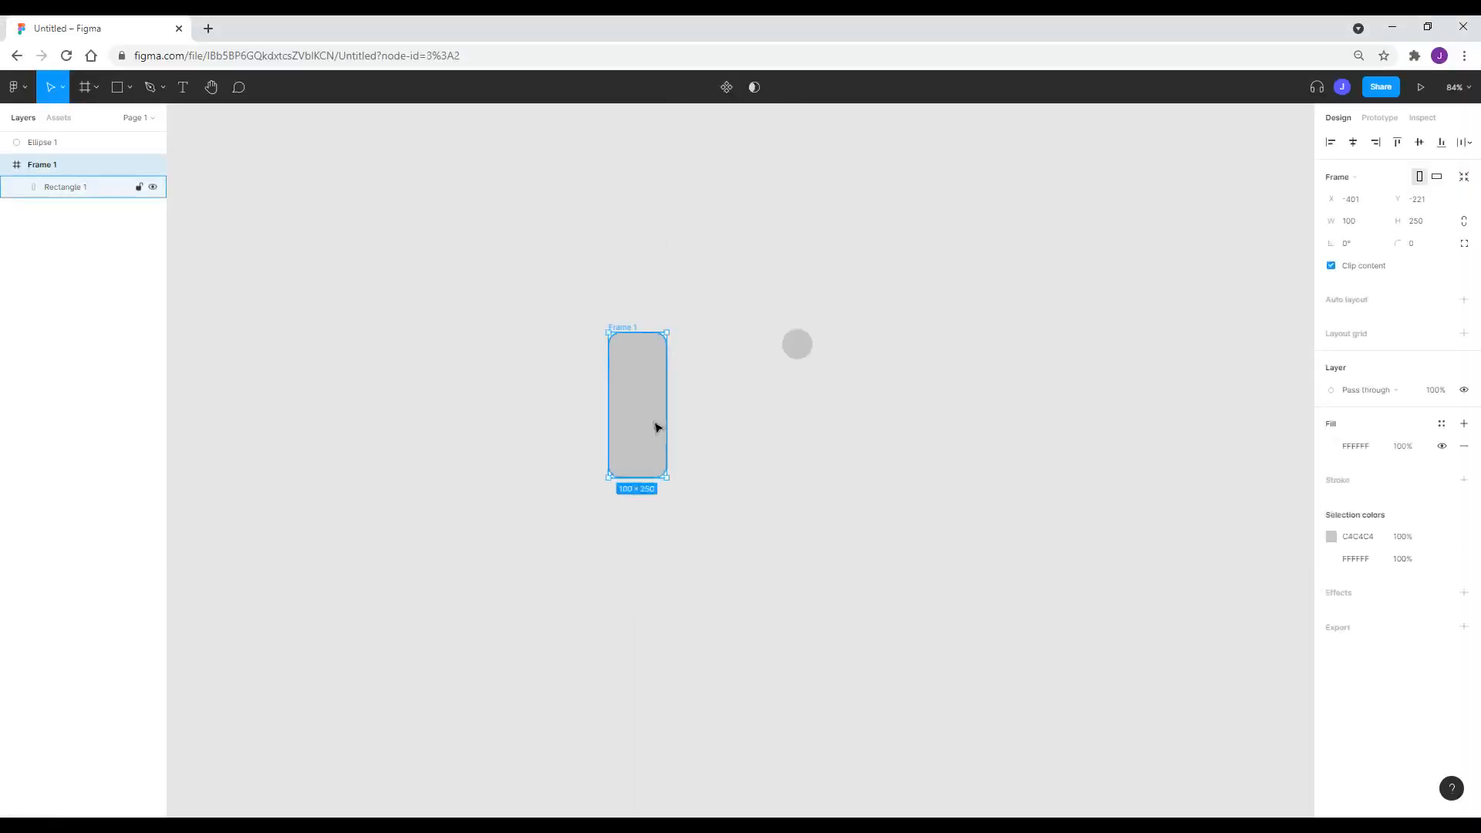
mouse_move(638, 443)
mouse_down()
mouse_move(751, 473)
mouse_move(692, 424)
mouse_move(646, 417)
mouse_up()
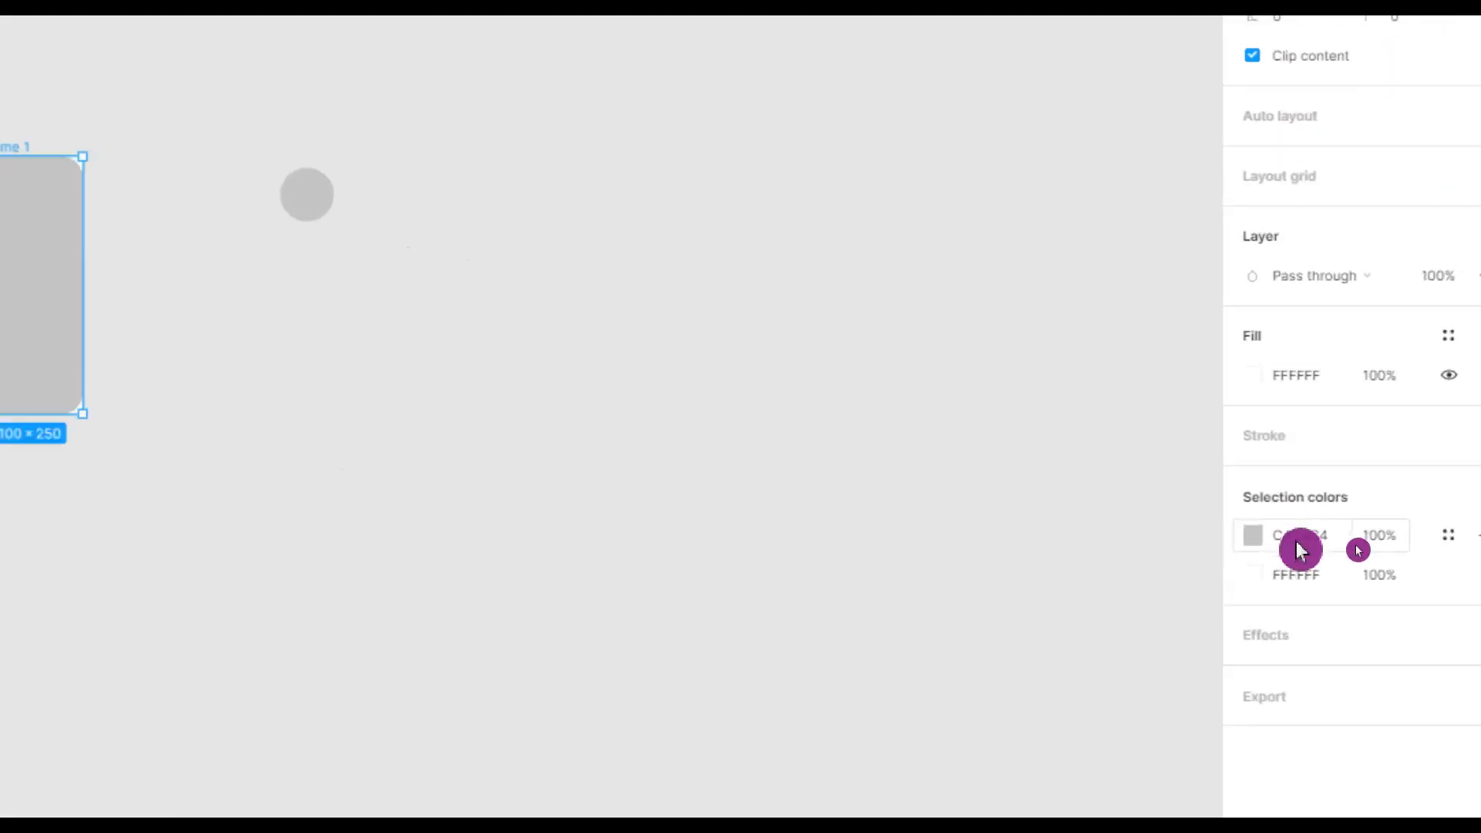
click(1310, 538)
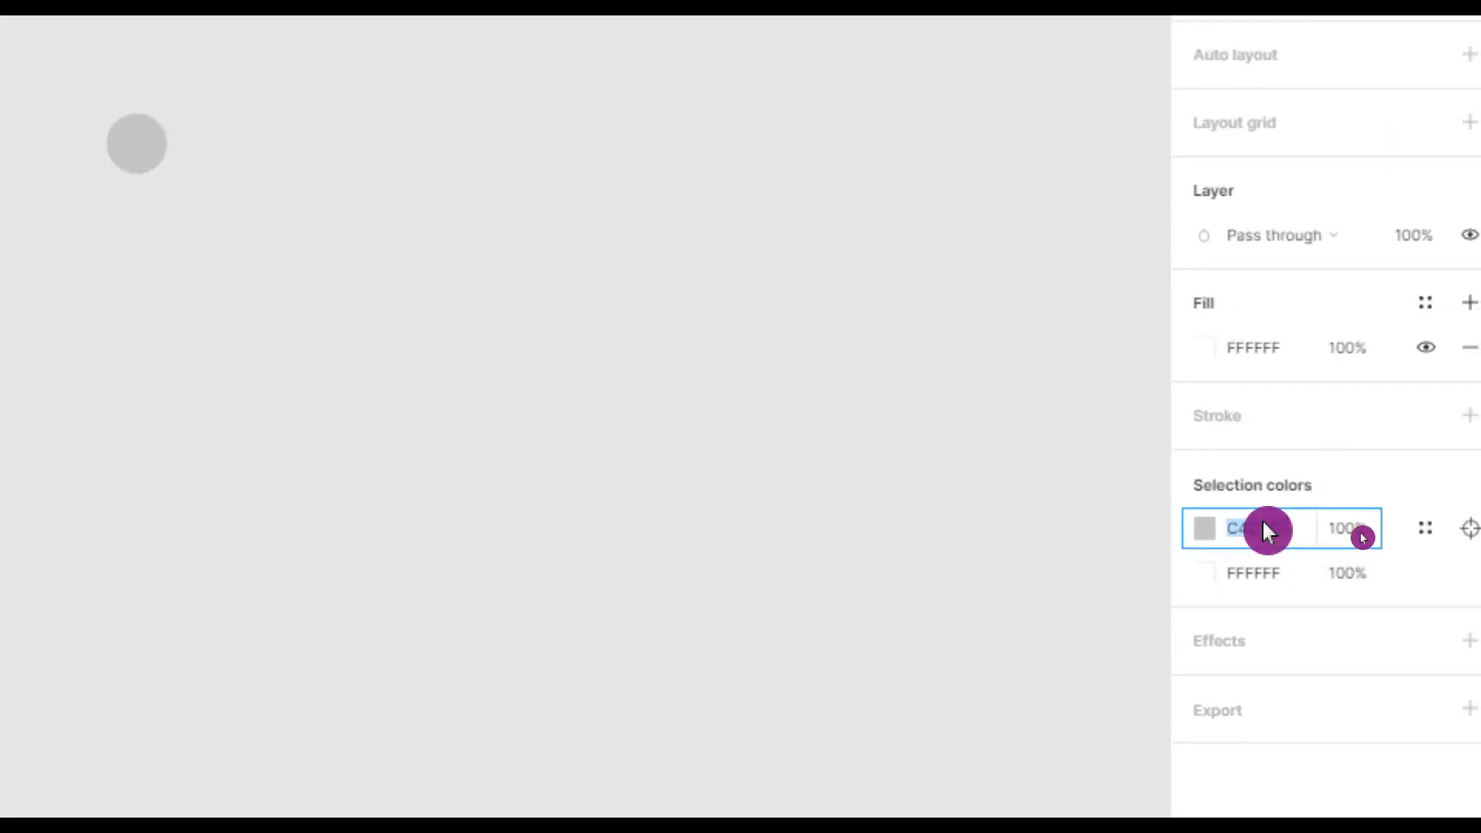
text(000000)
key(Return)
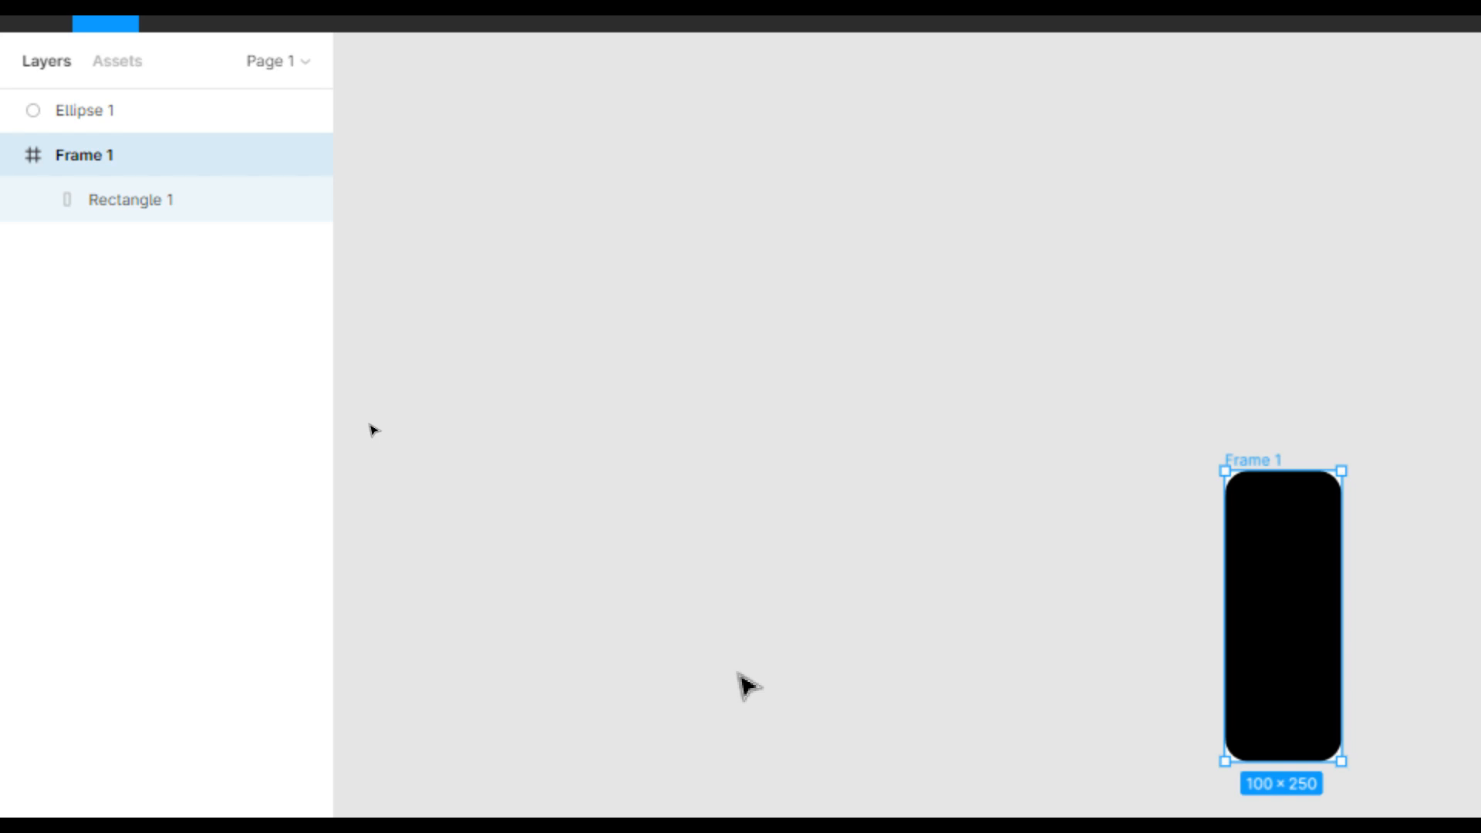
Rename the Frame 1 layer to 'Semaforo'.
double_click(87, 153)
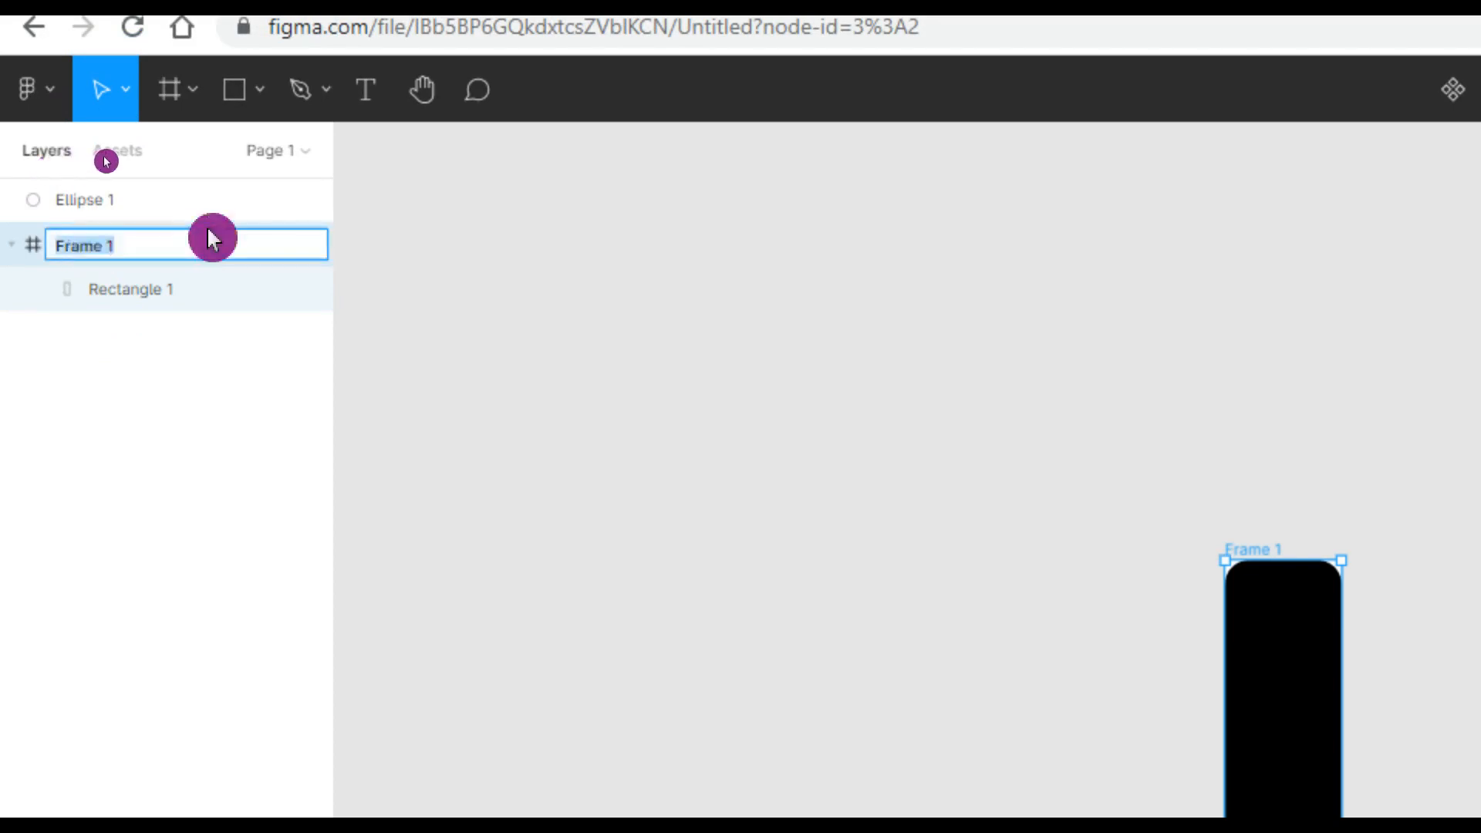
text(Semaforo)
key(Return)
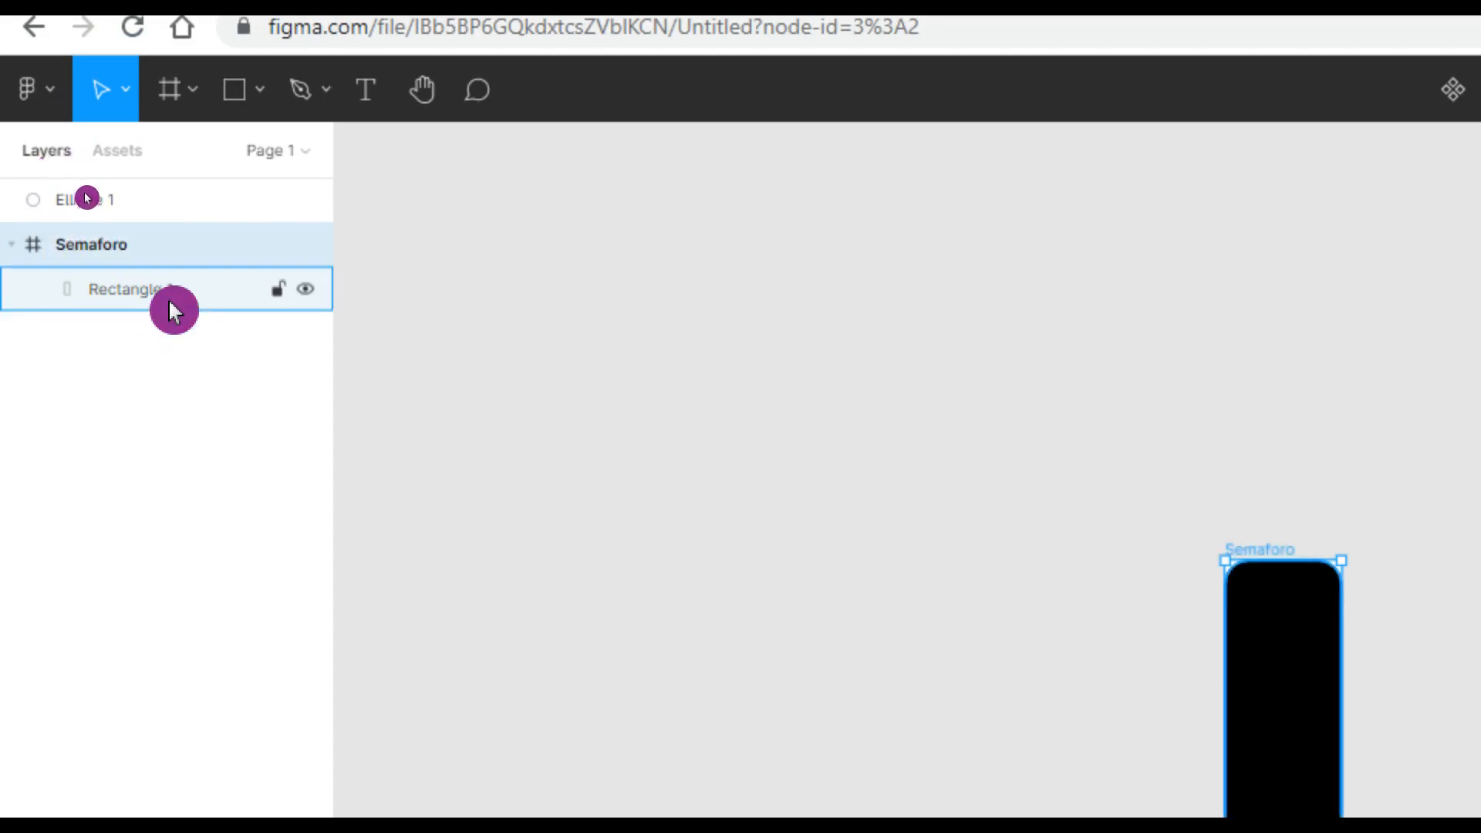
Rename the Rectangle 1 layer to 'Quadro'.
double_click(170, 304)
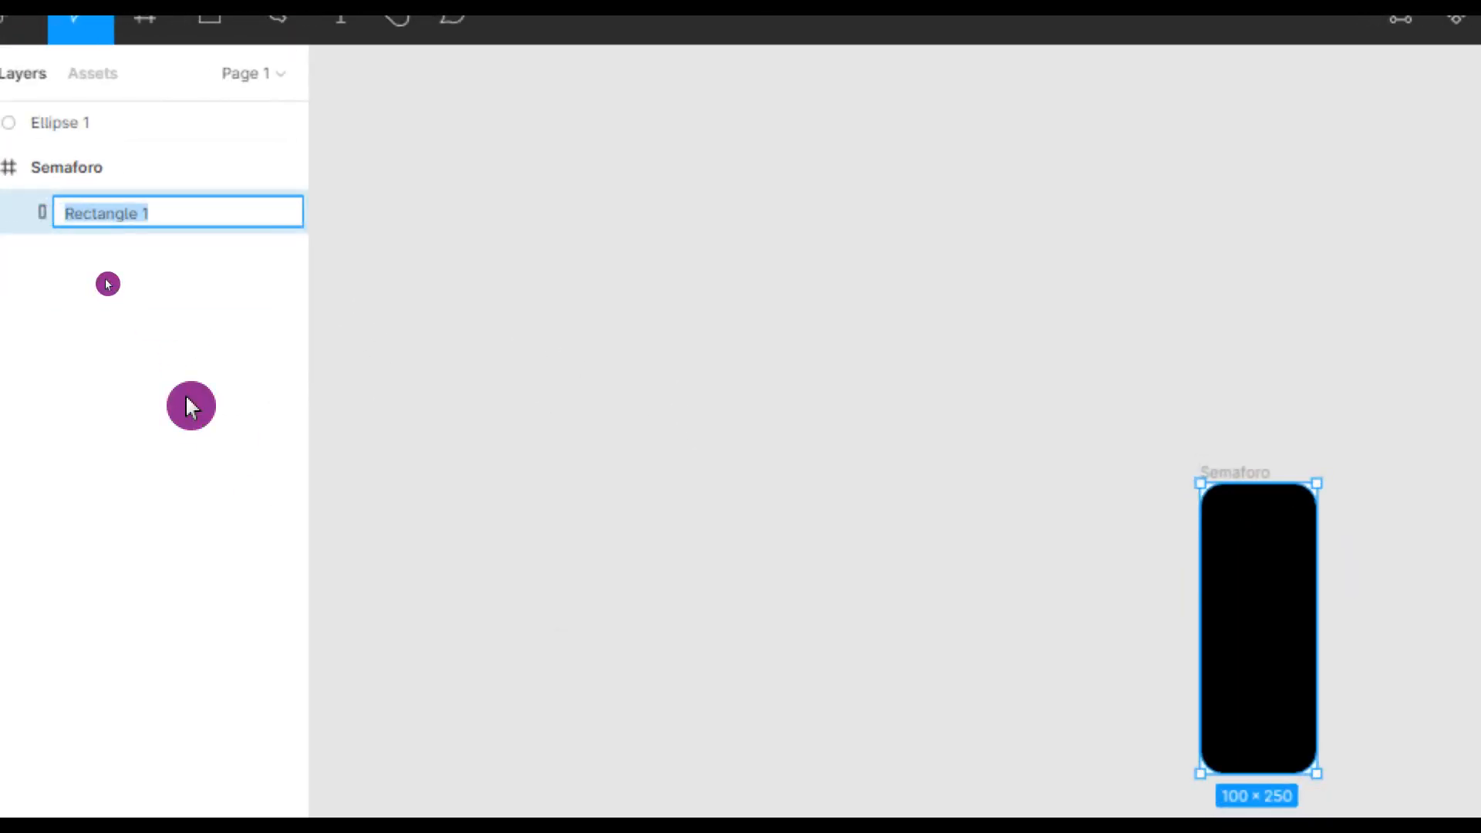
text(Quadro)
key(Return)
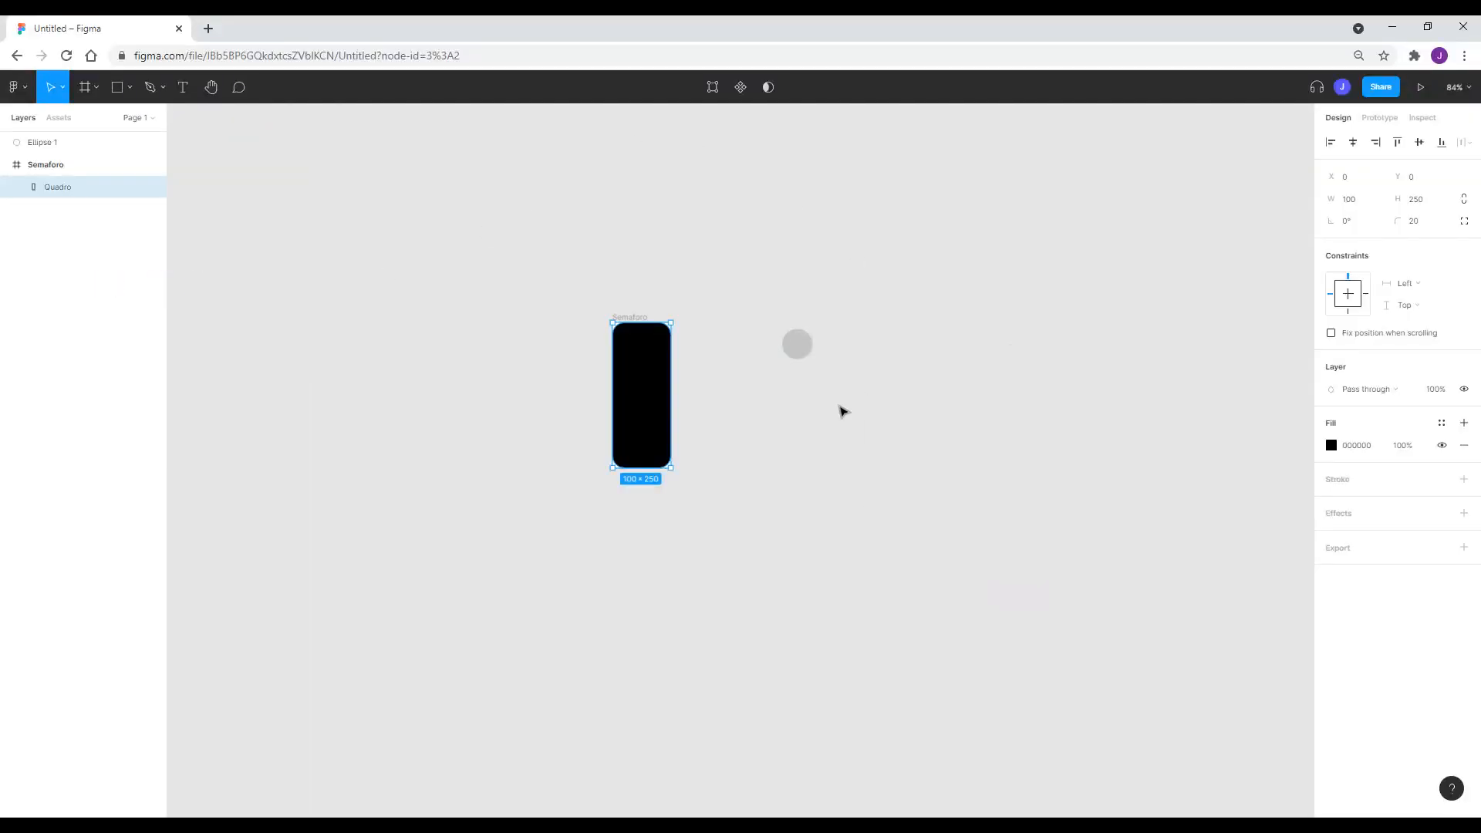
Move the grey circle into the Semaforo frame.
click(842, 411)
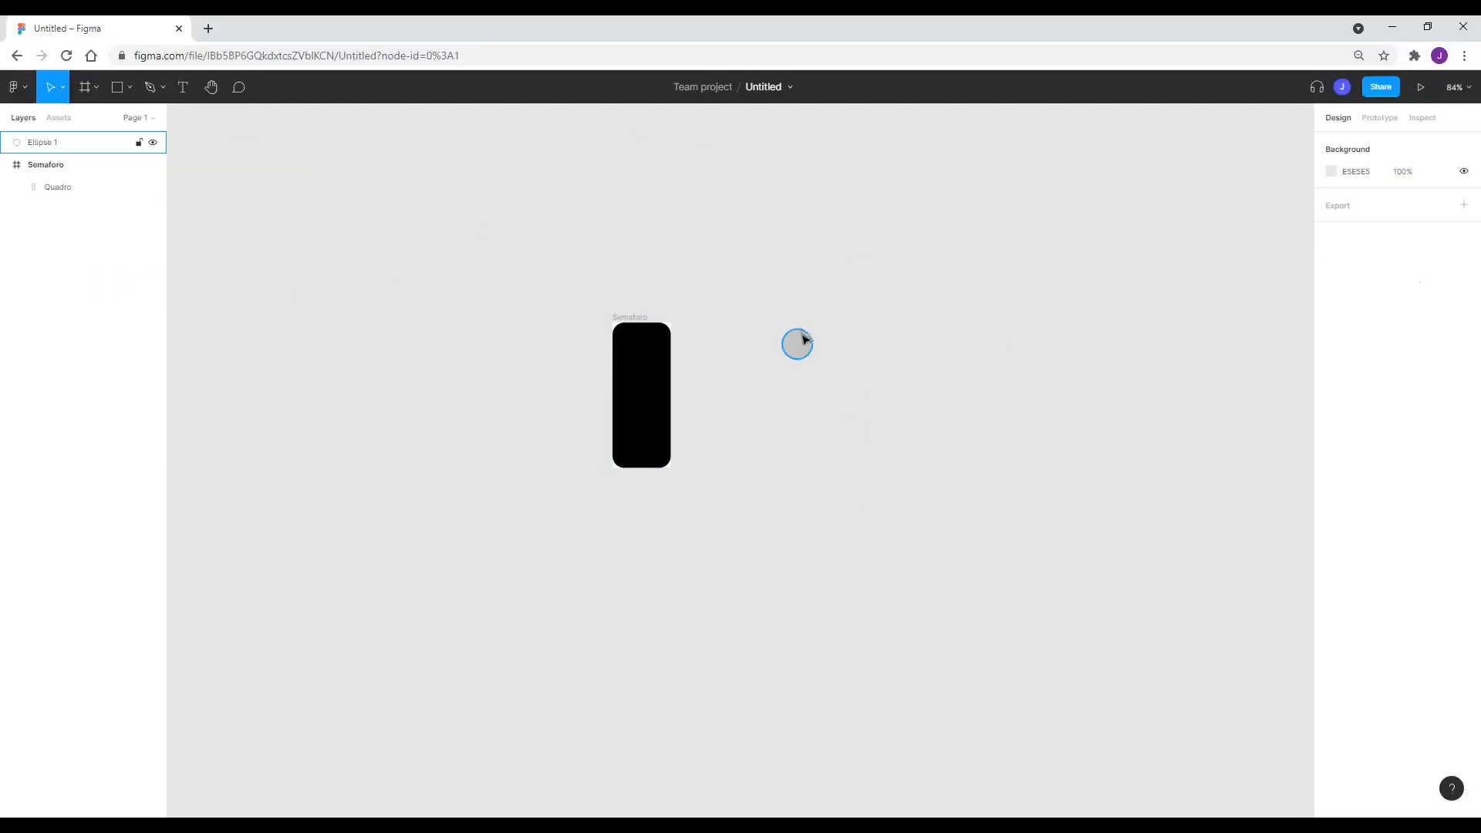
drag(802, 350, 647, 371)
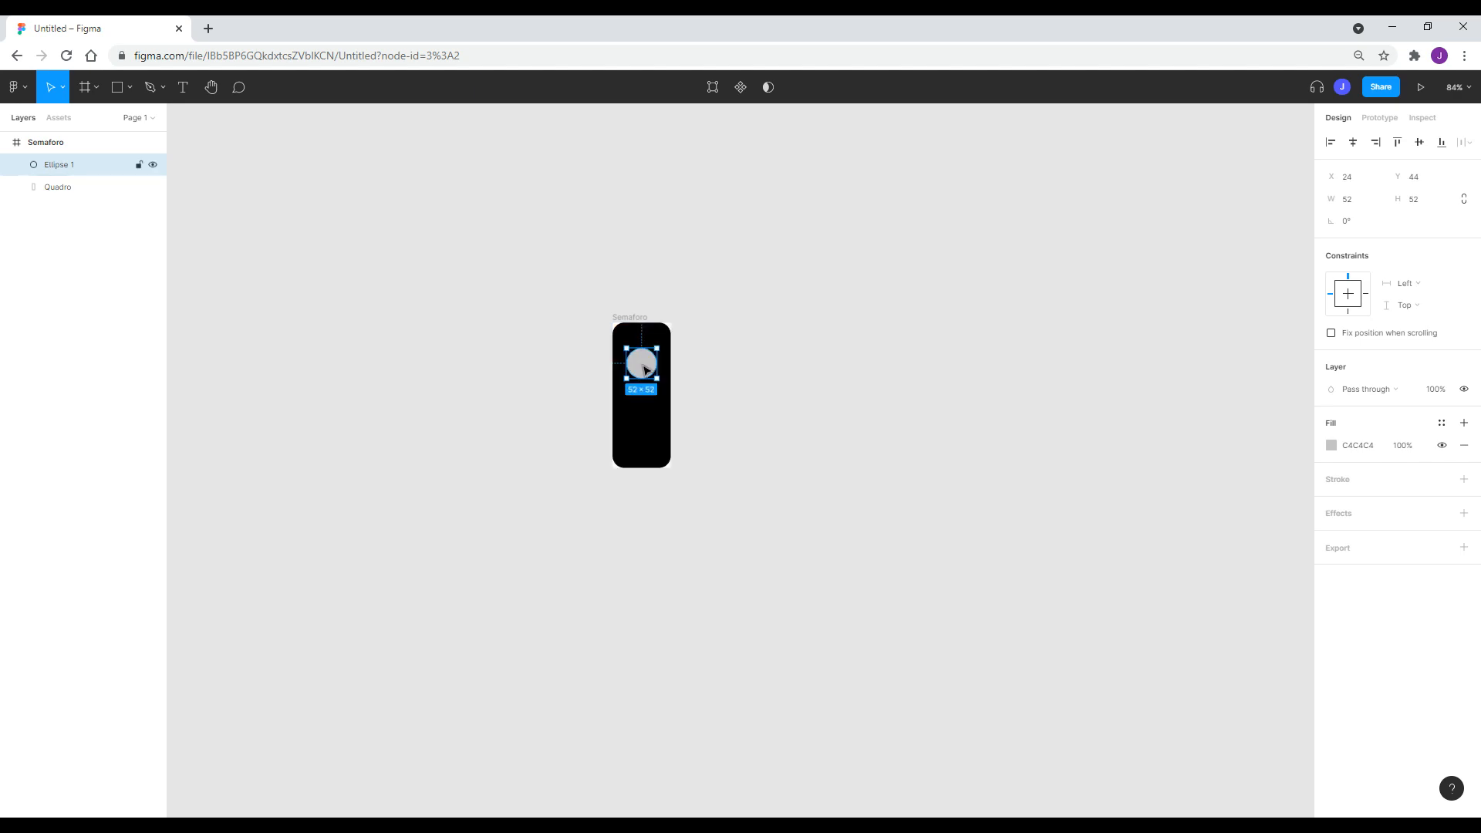
drag(642, 368, 703, 359)
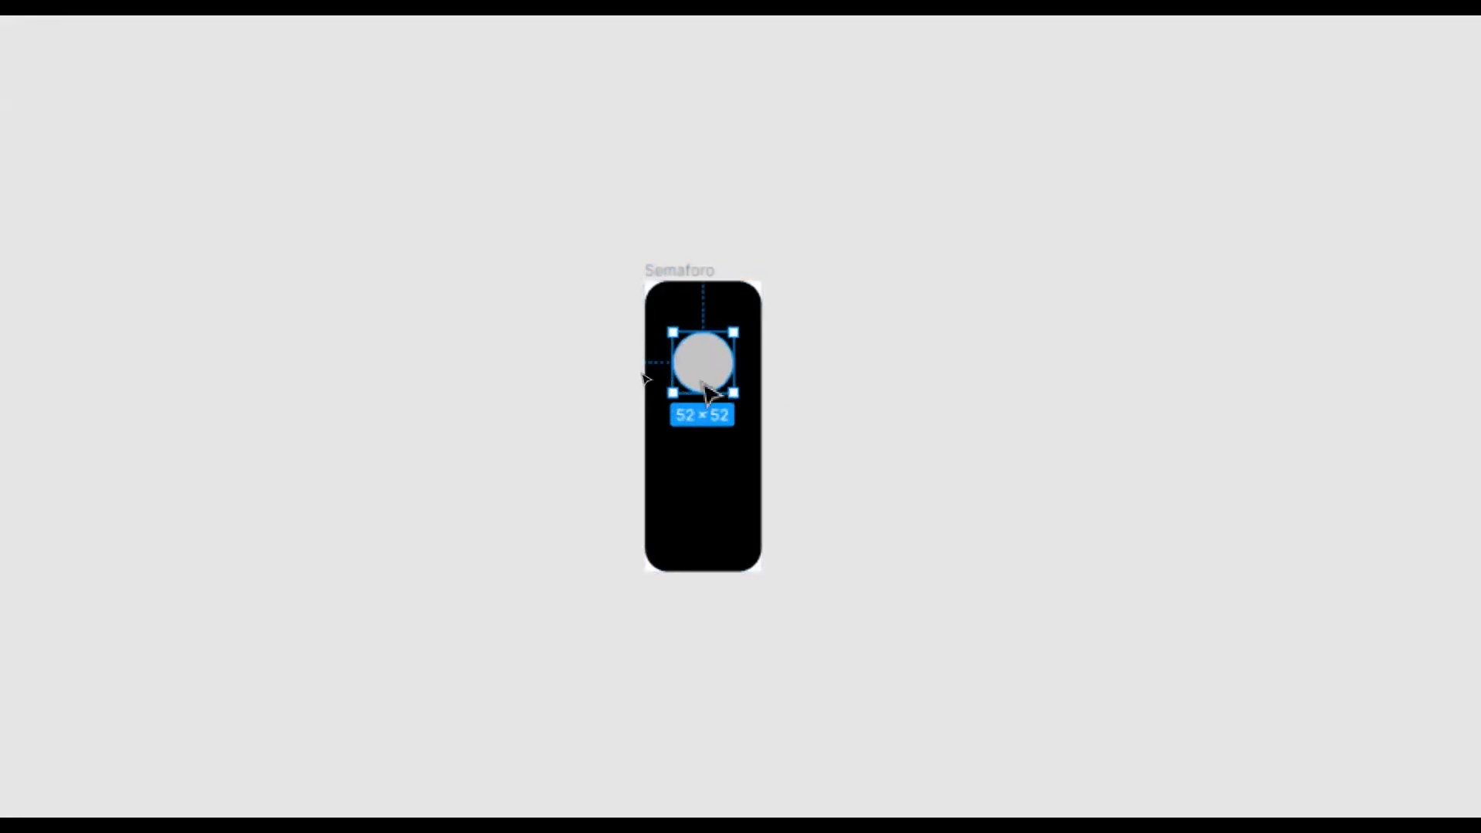
Resize the circle to 55 × 55.
click(1371, 202)
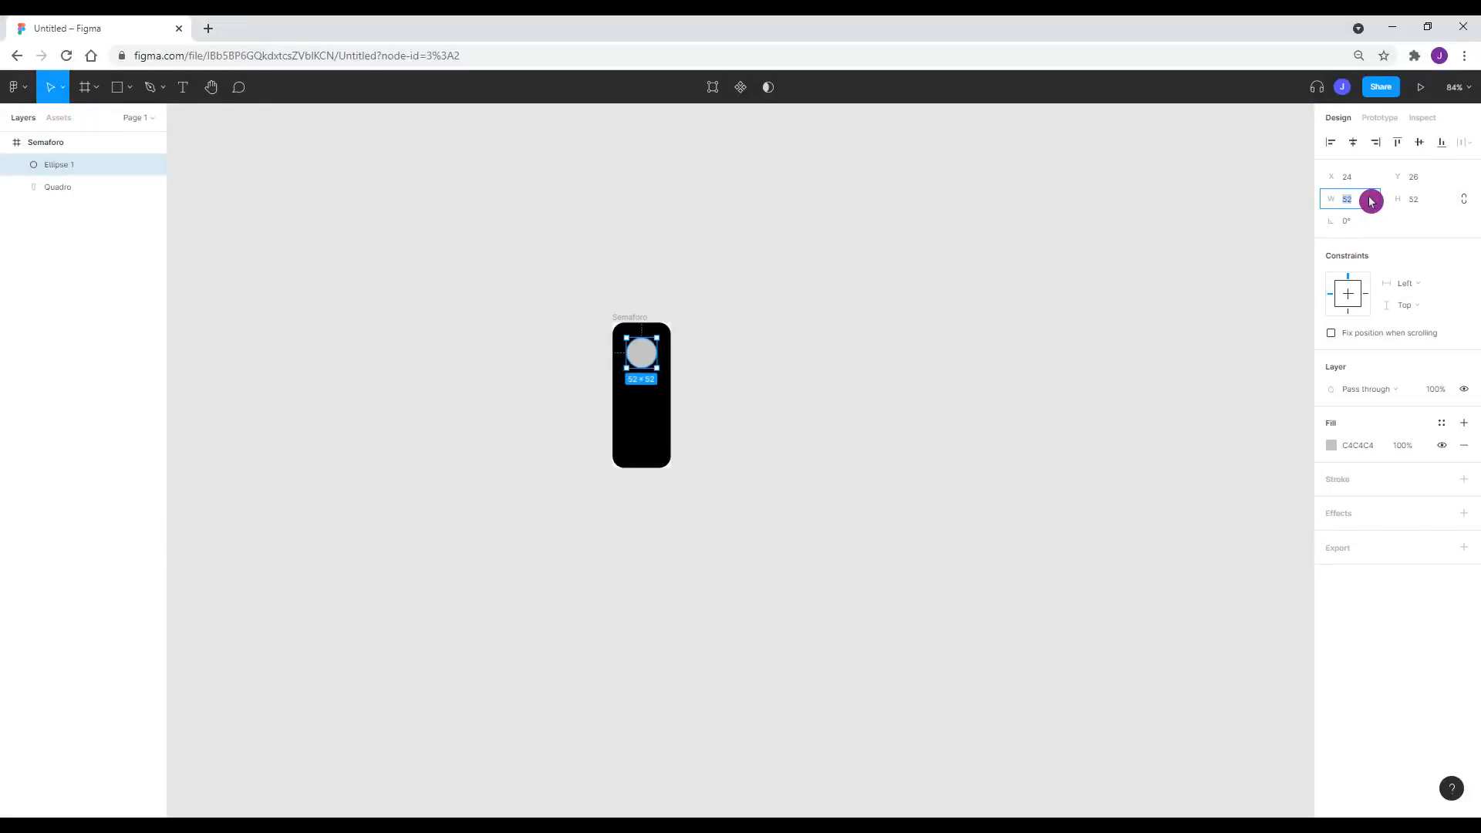
key(Tab)
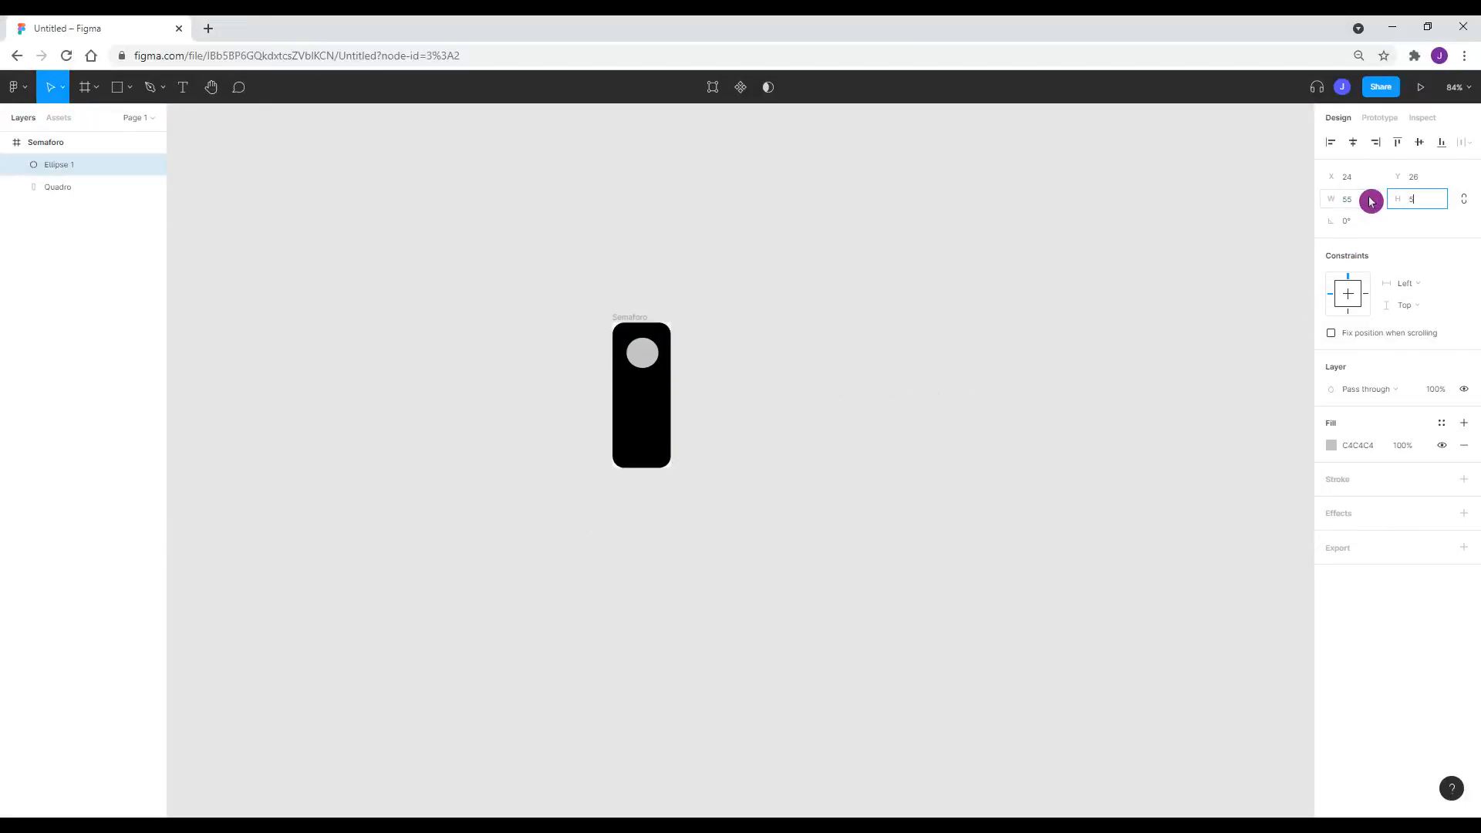
text(55)
key(Return)
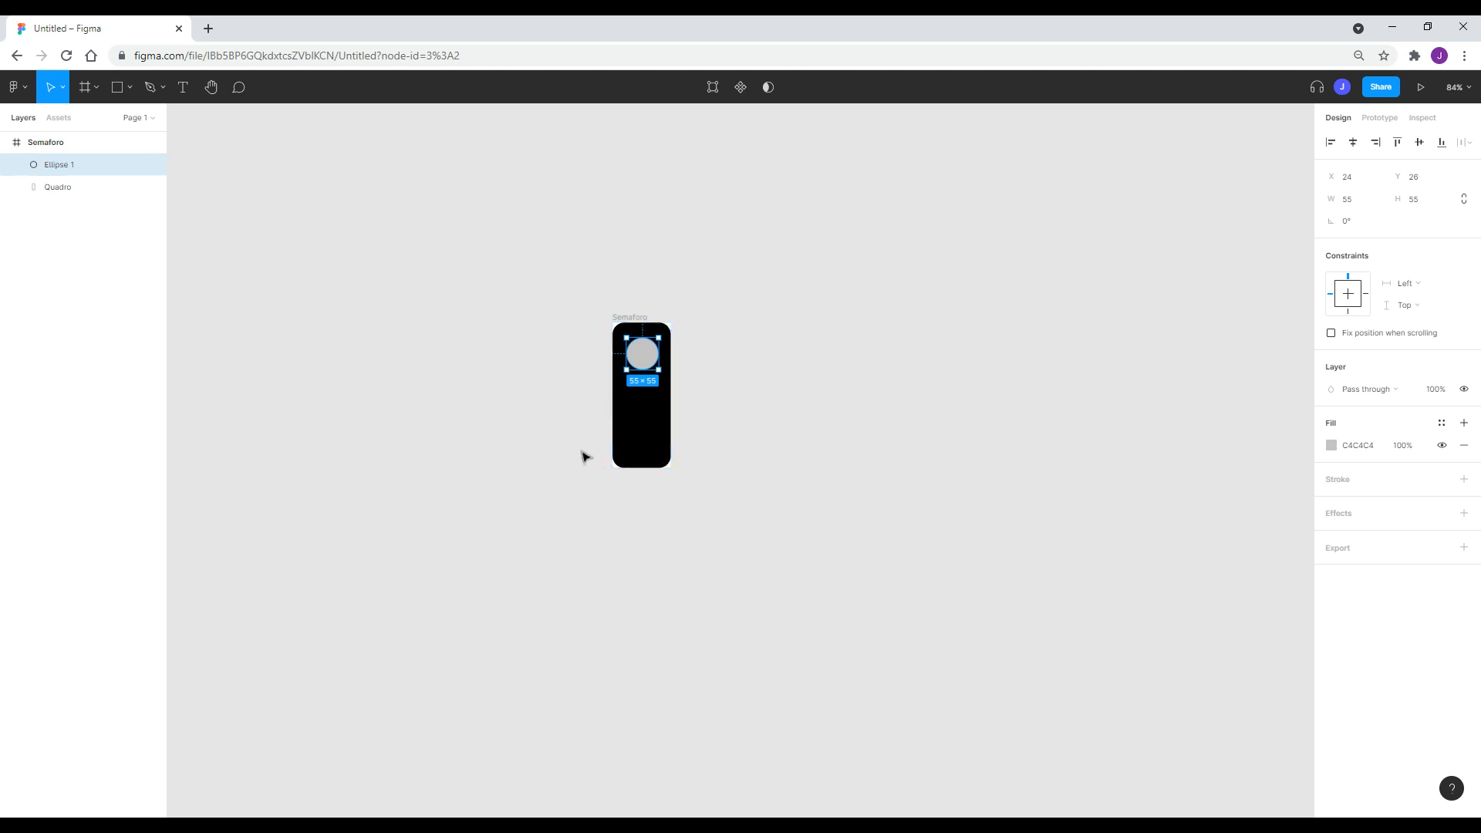
Nudge the circle to the frame's top and paste a copy of it.
scroll(585, 456, up, 3)
drag(691, 287, 691, 365)
key(ctrl+c)
key(ctrl+v)
key(ctrl+v)
Move the third circle to the frame's bottom and distribute all three with equal vertical spacing.
drag(689, 297, 693, 436)
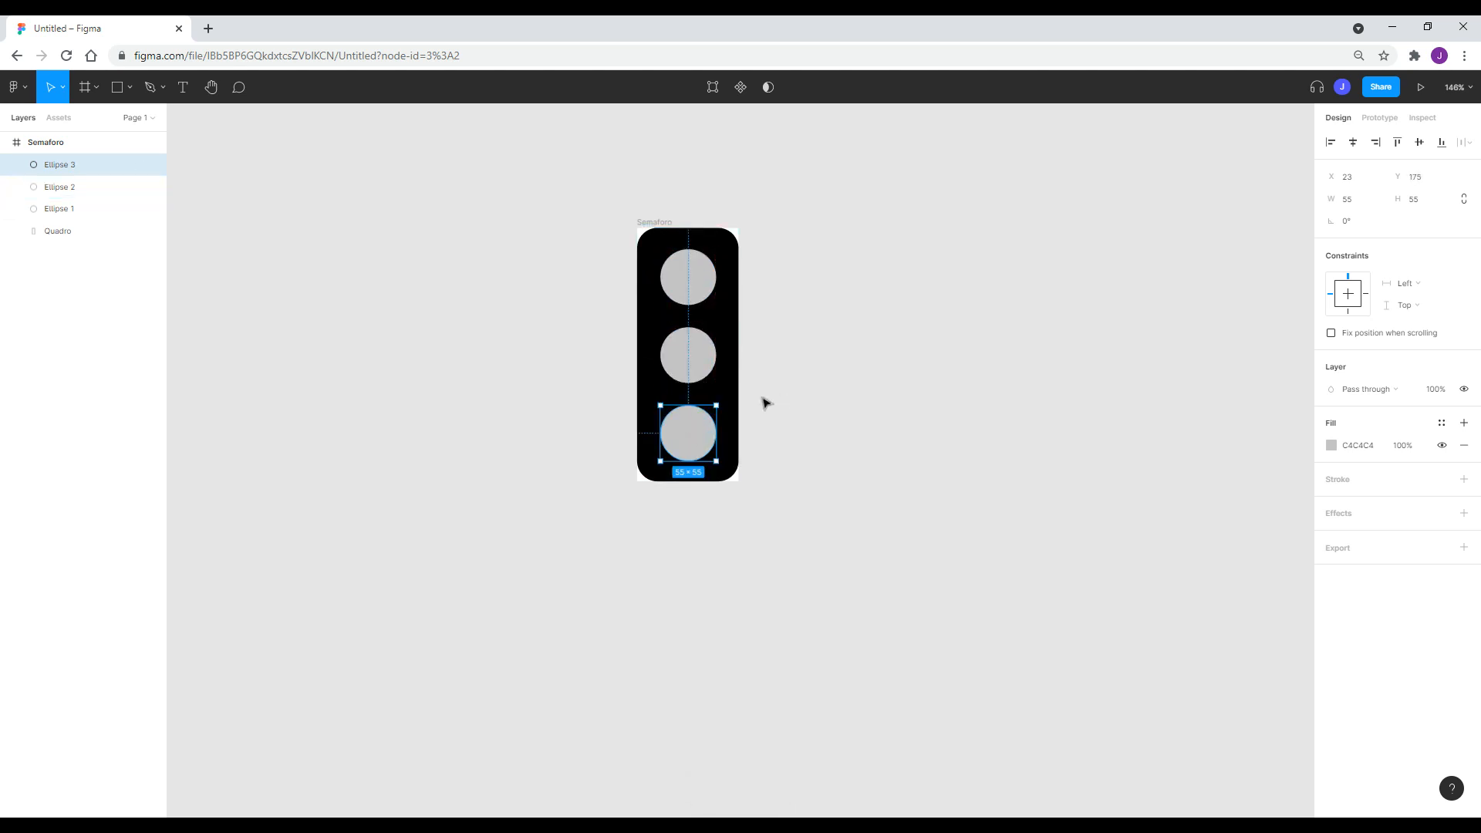
shift+click(696, 356)
shift+click(692, 295)
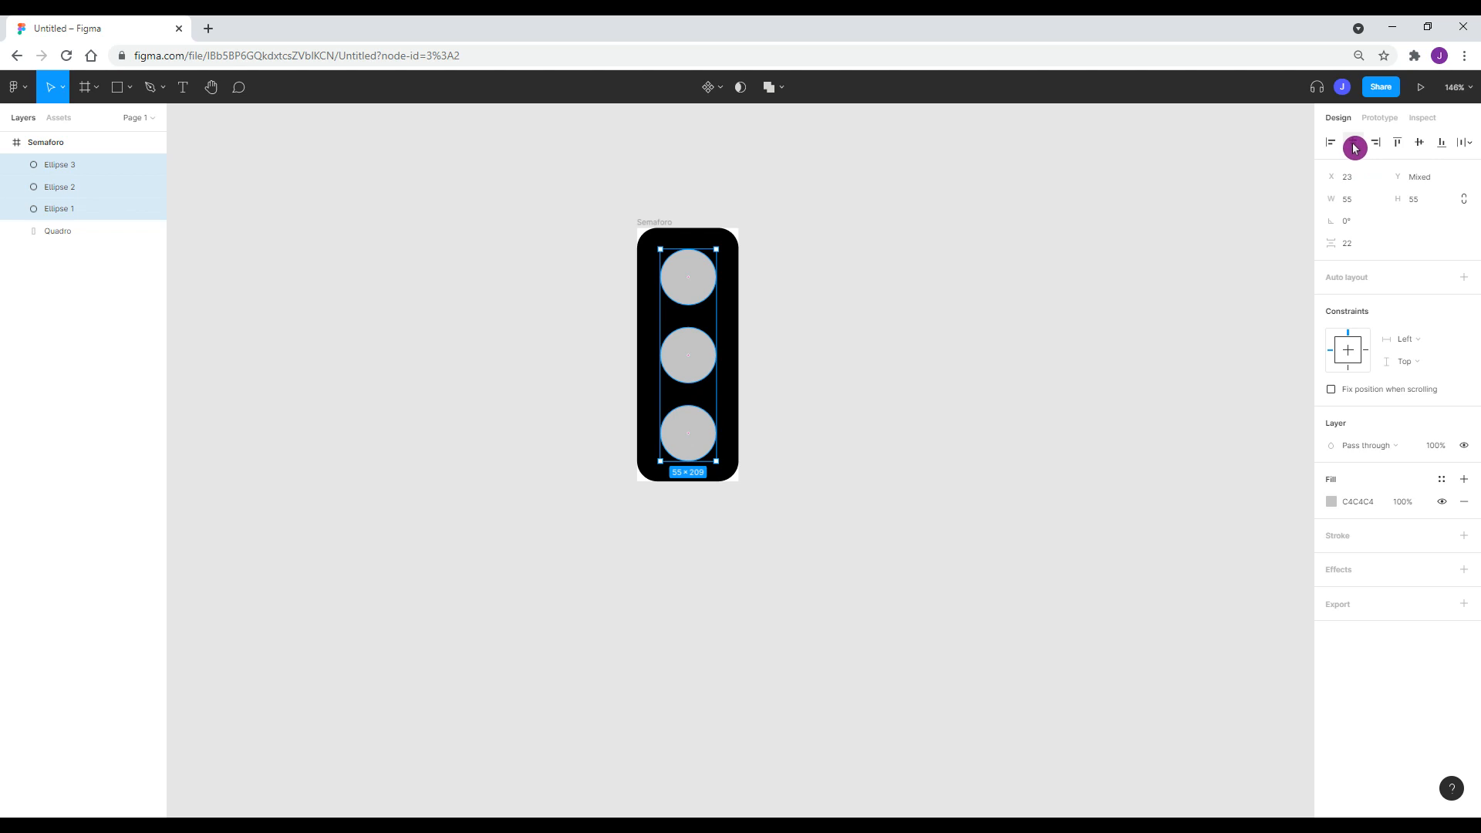
click(1465, 142)
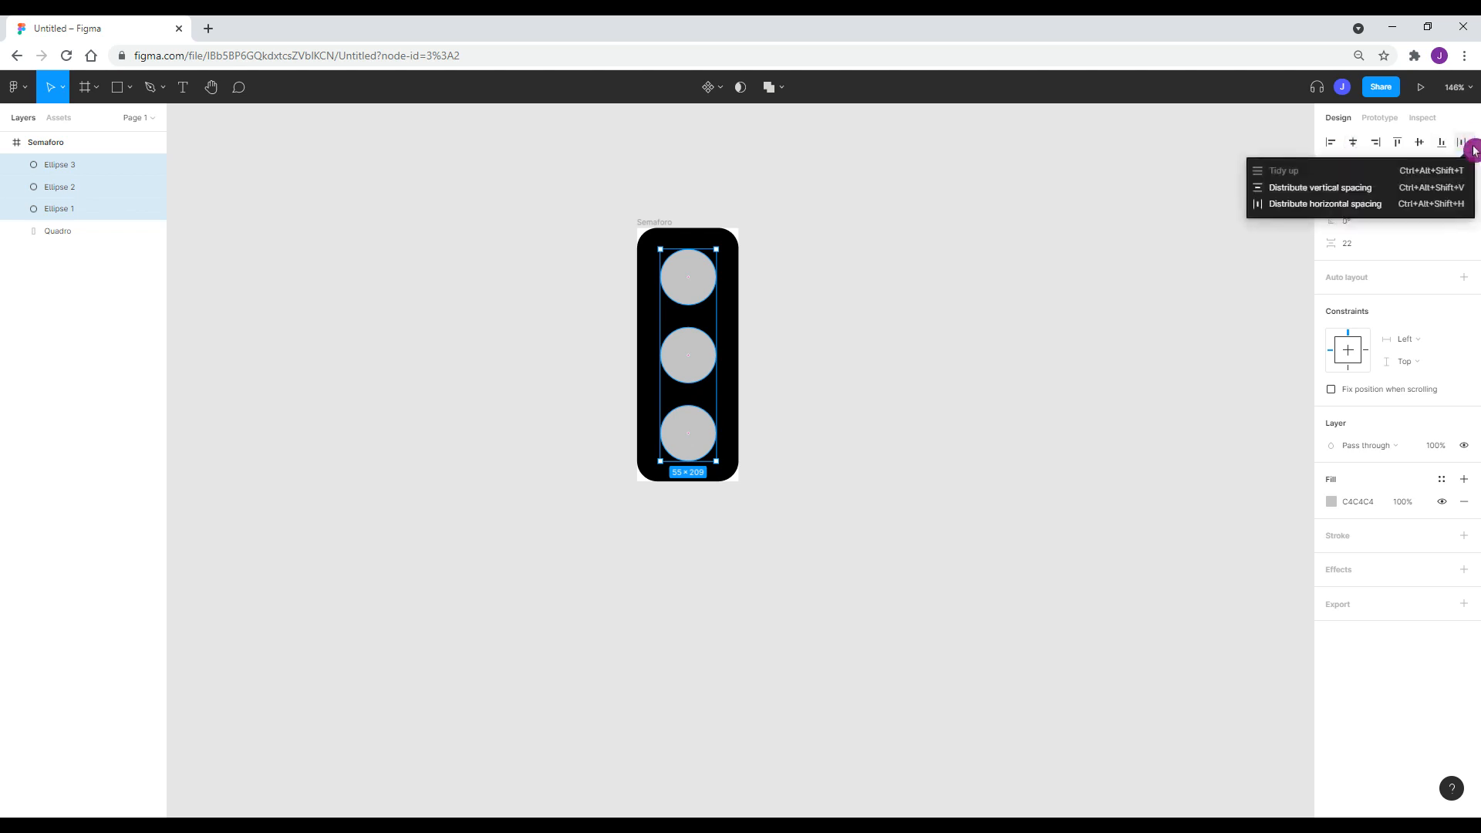
click(1380, 193)
click(902, 360)
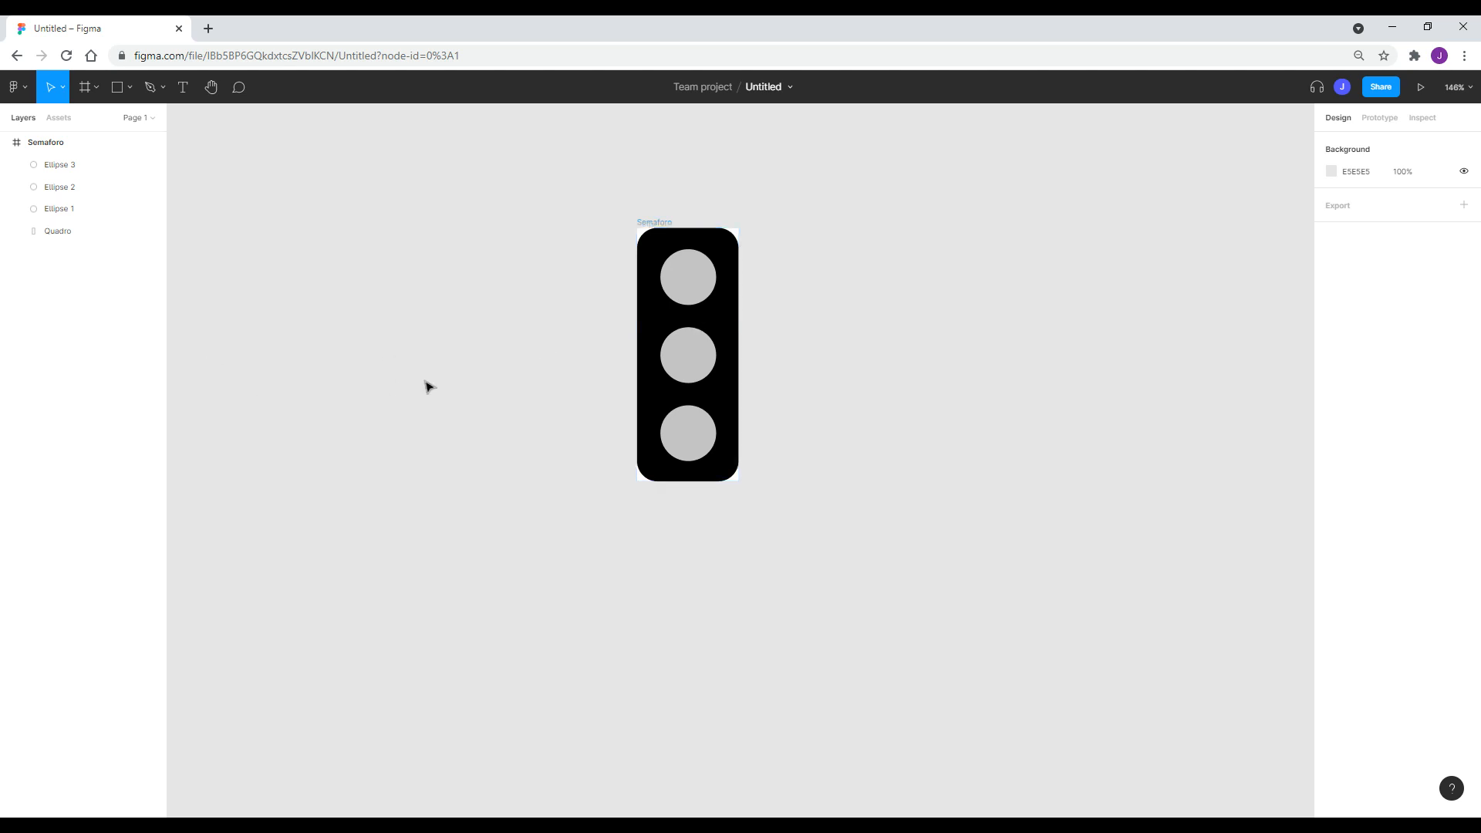
Rename the bottom light's layer Ellipse 3 to 'CercVerde'.
drag(3, 126, 226, 341)
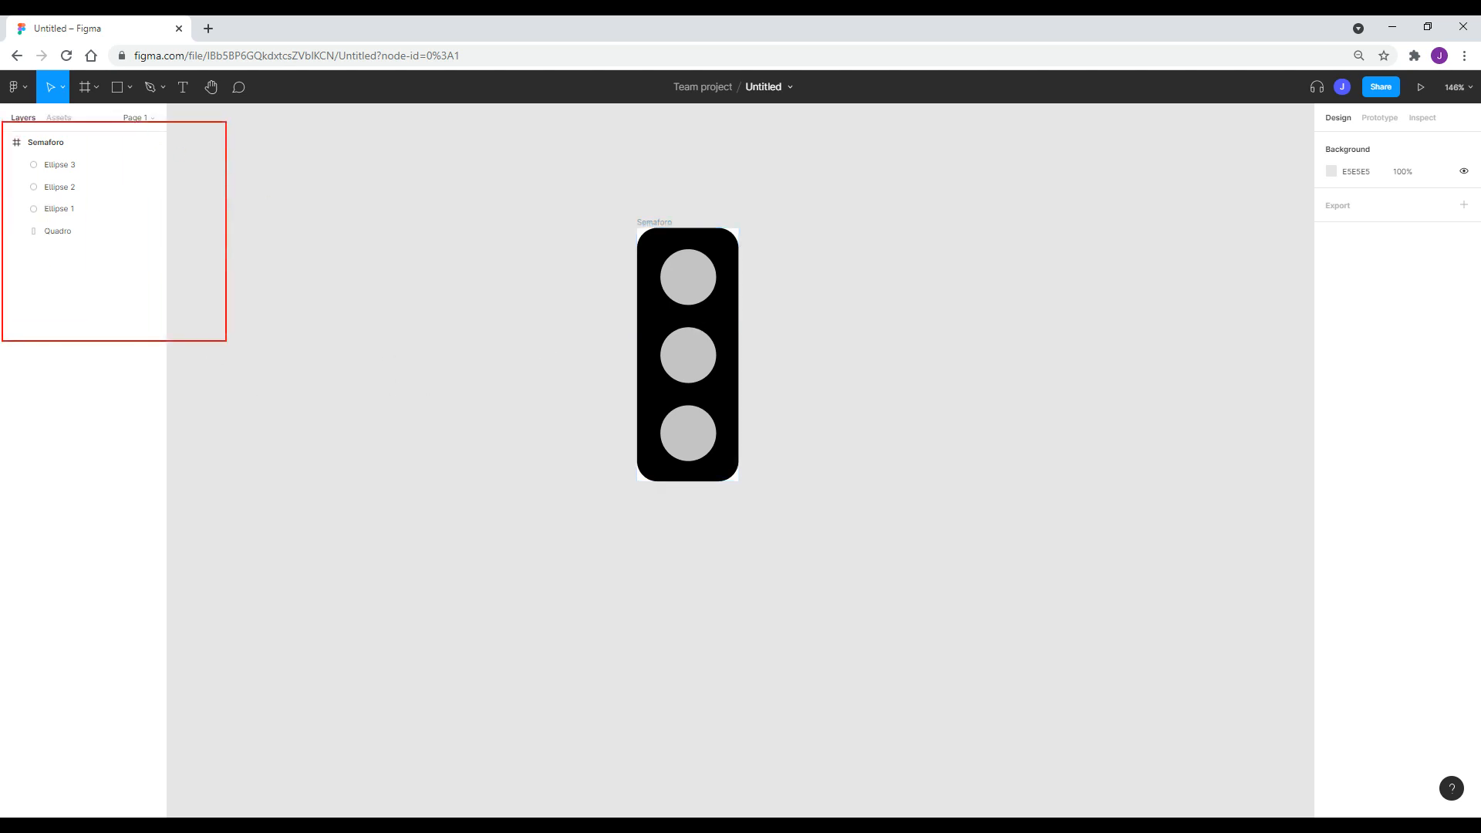
click(681, 438)
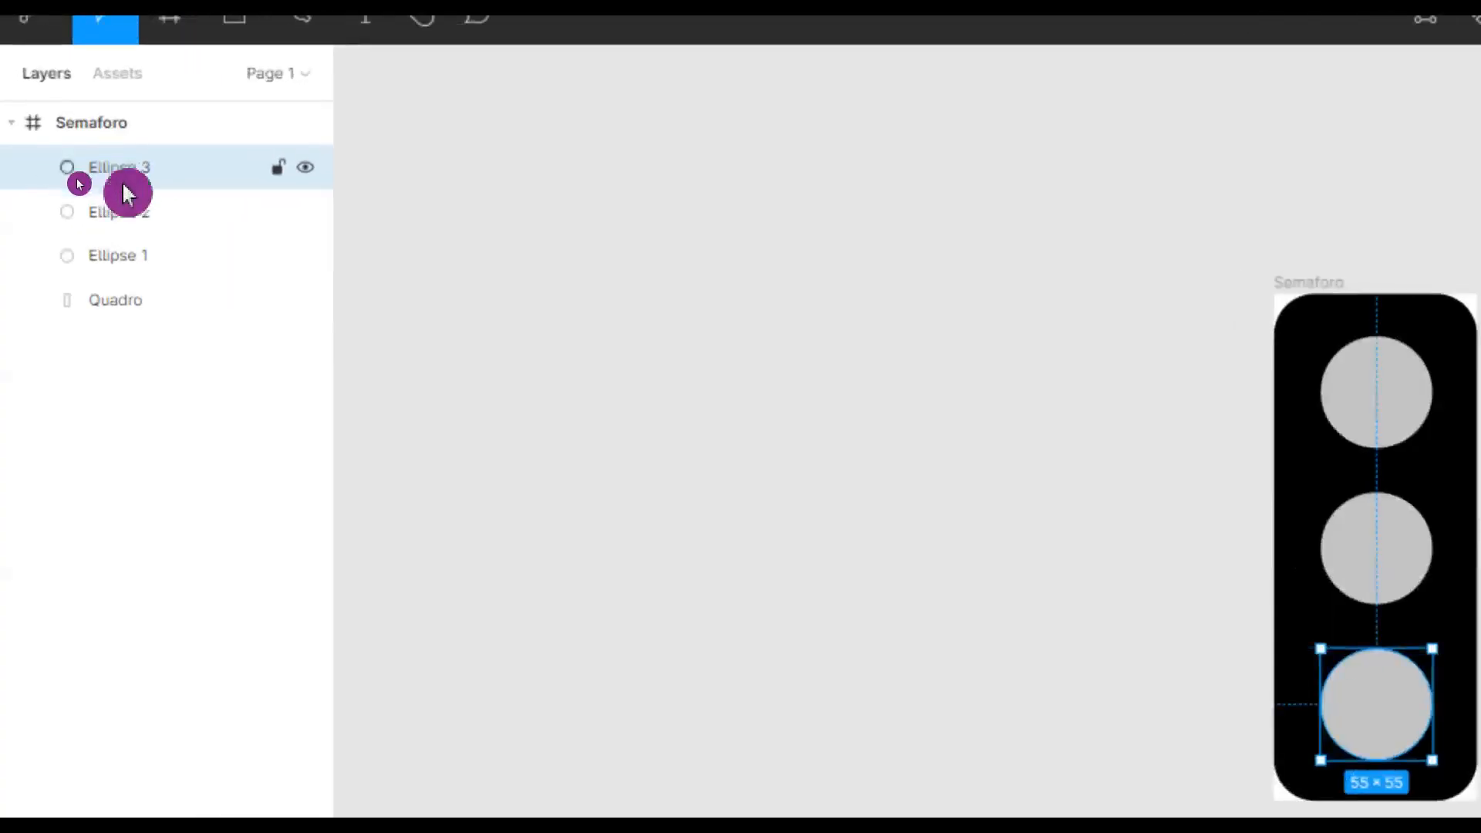
double_click(176, 169)
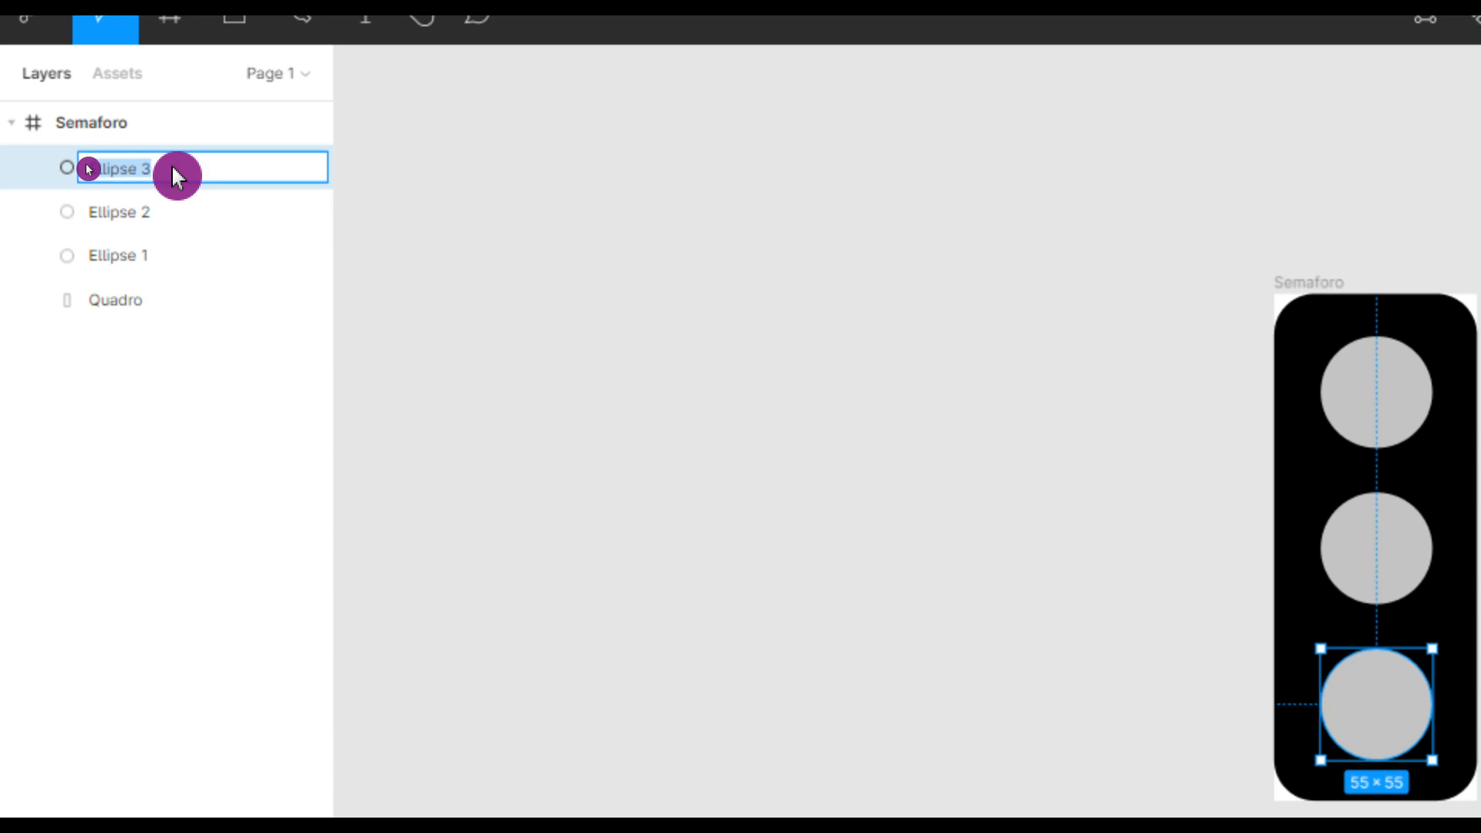
text(Cerc)
text(Ver)
text(de)
key(Return)
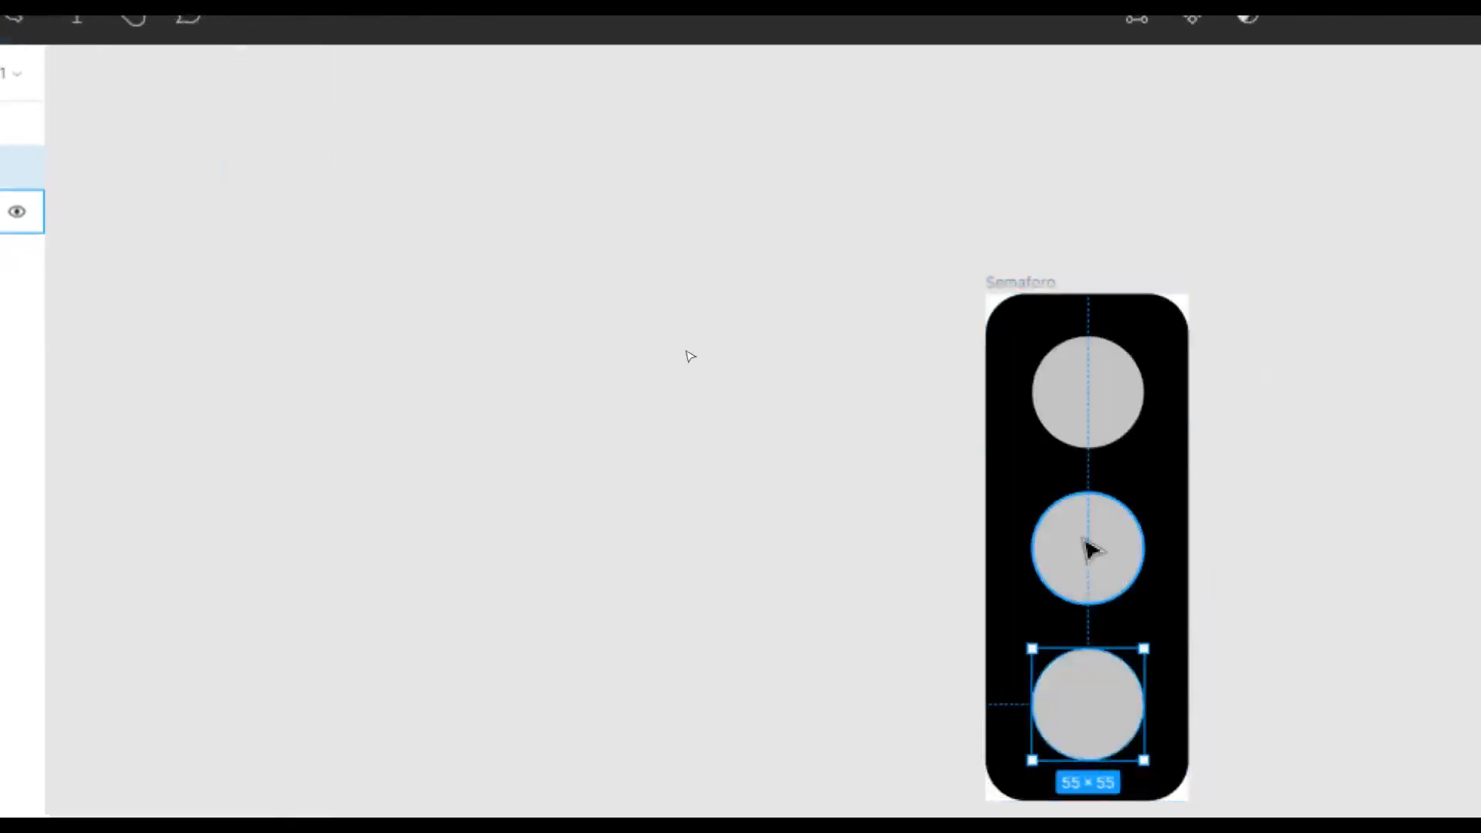
Rename the middle light's layer Ellipse 2 to 'circAmarelo'.
click(1088, 550)
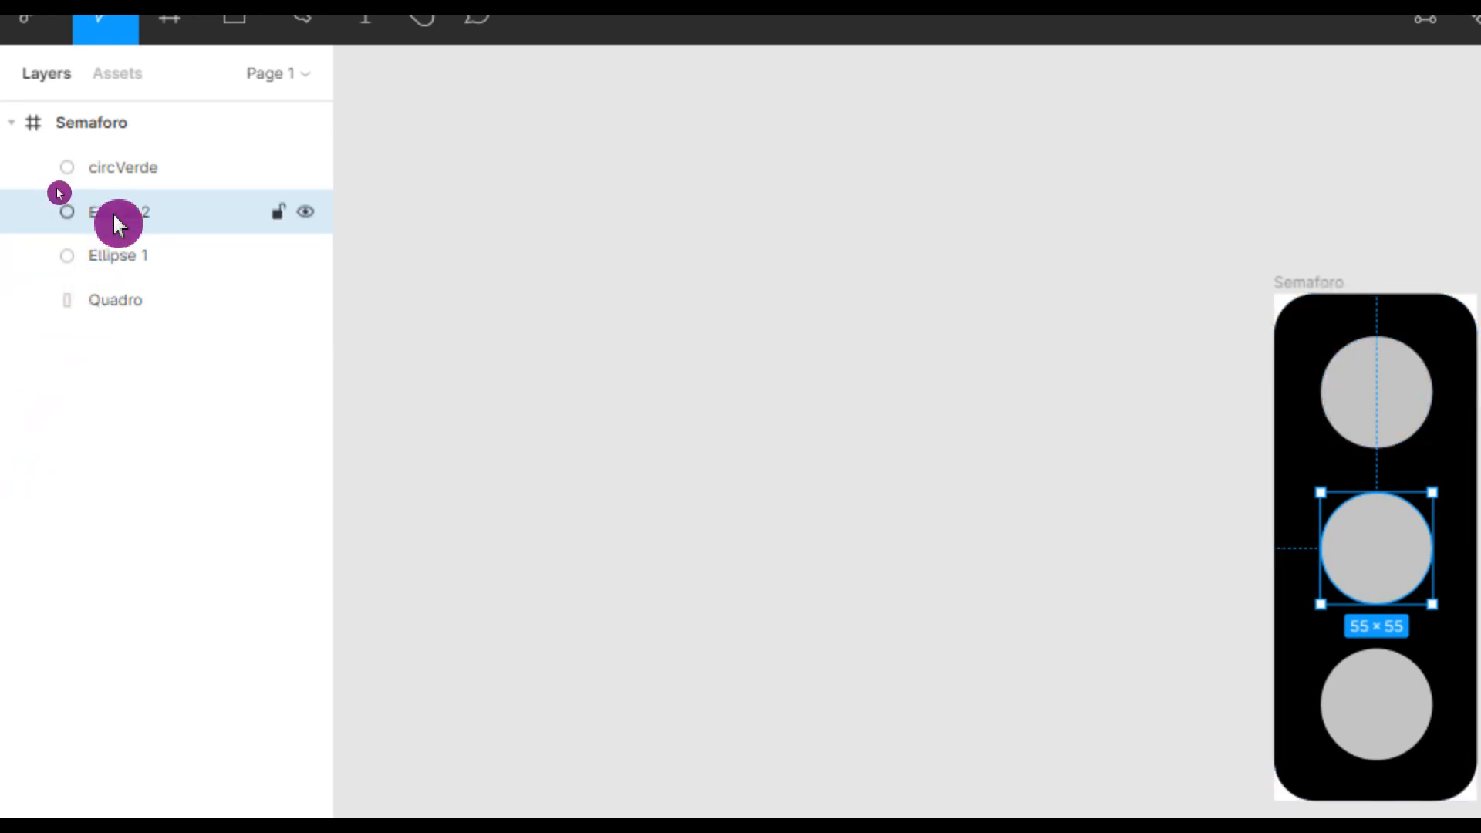
double_click(113, 216)
text(c)
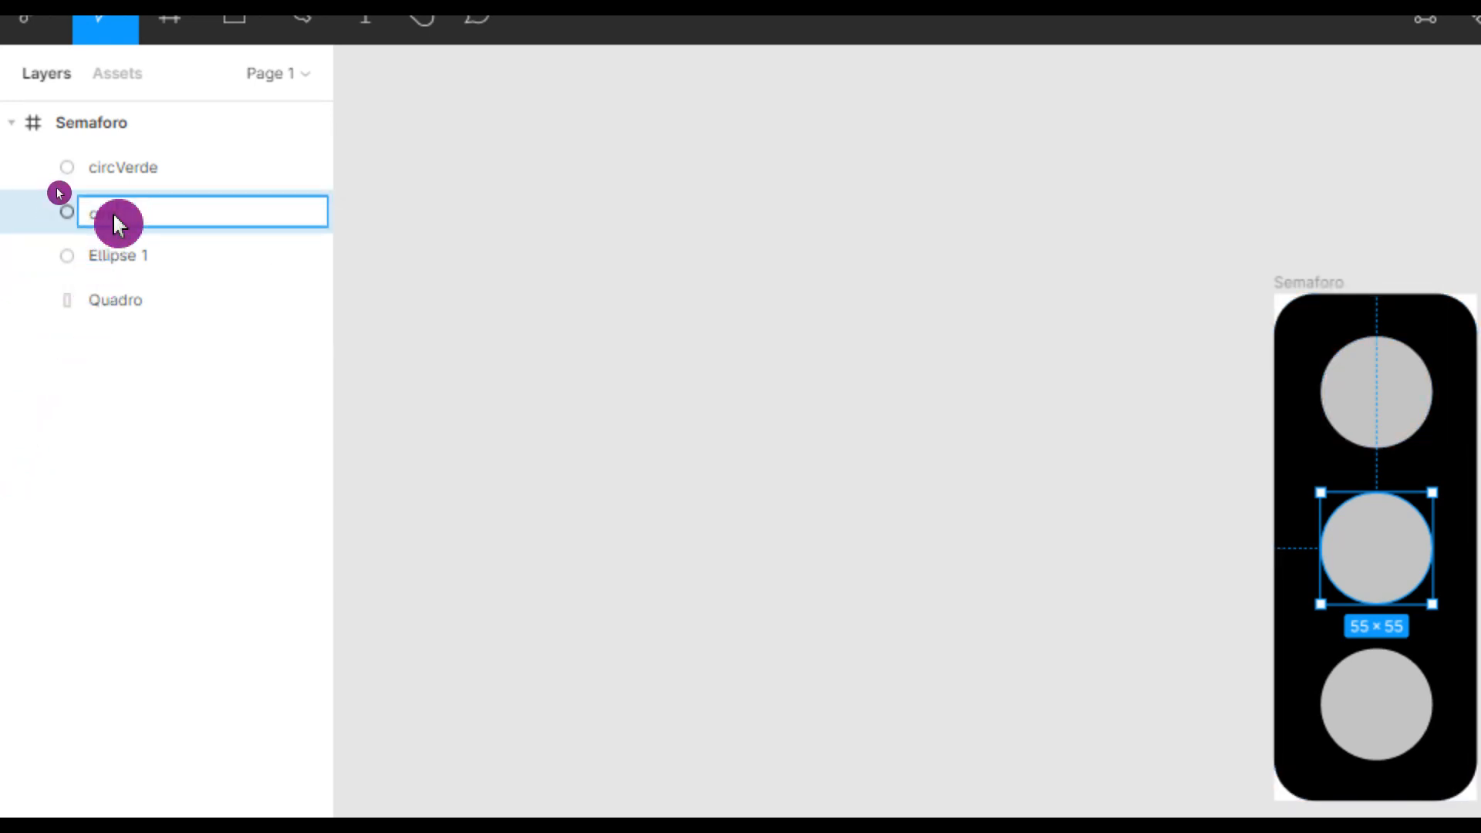
text(ircAmarelo)
key(Return)
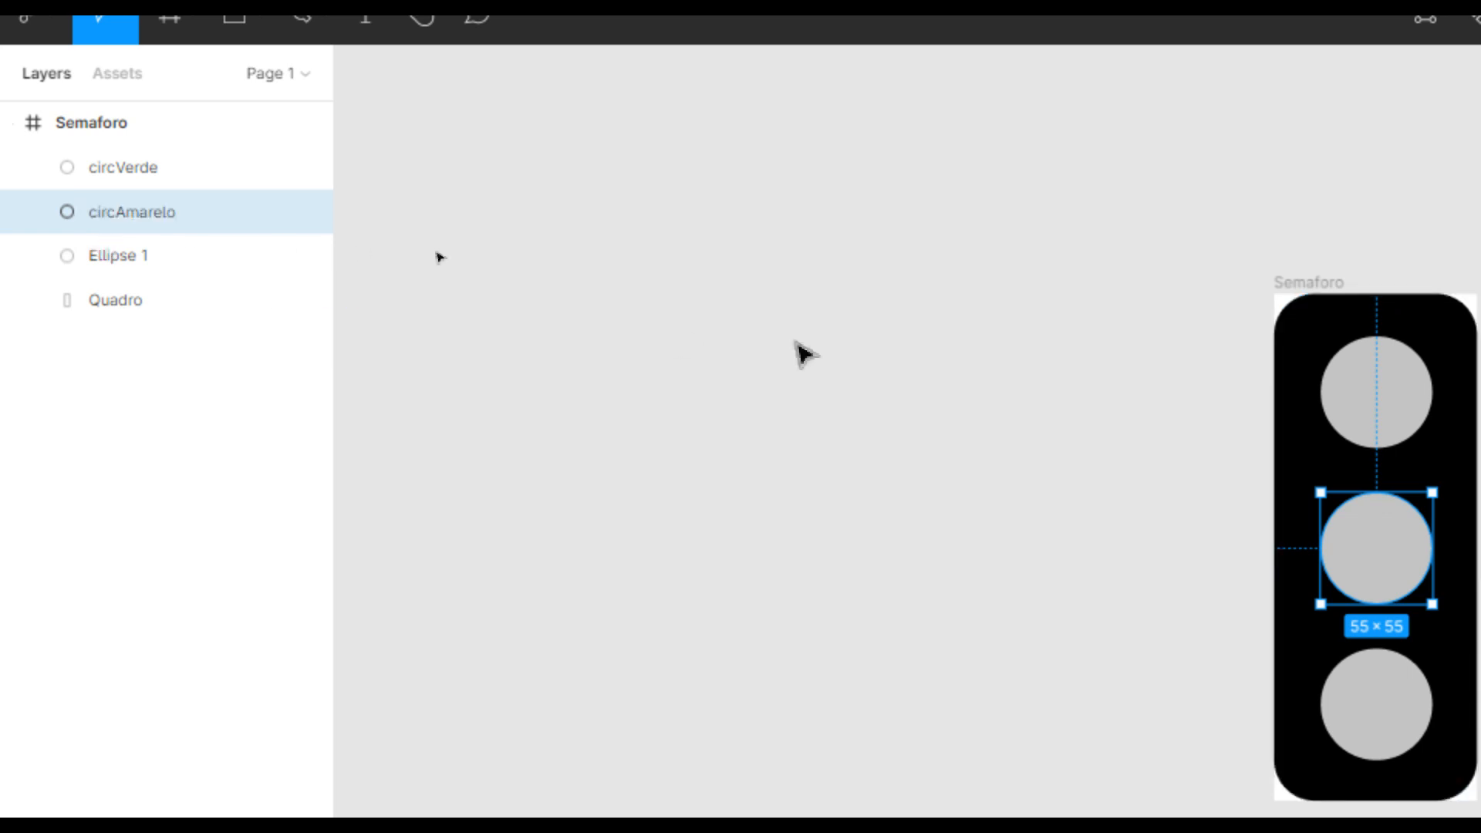
Rename Ellipse 1 to 'circVermelho' and move it to the top of the layers.
click(1305, 397)
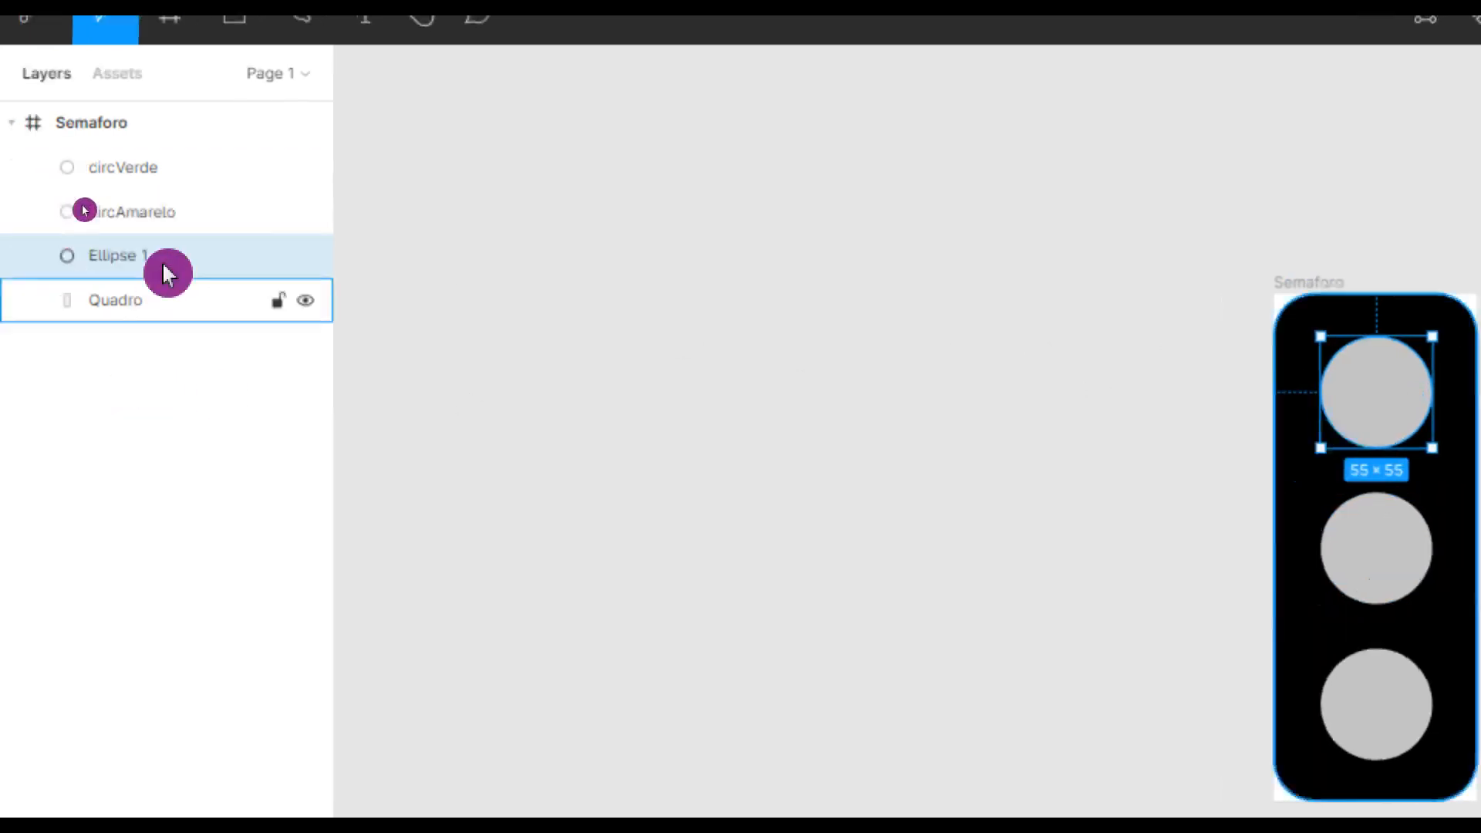
double_click(164, 254)
text(circVer)
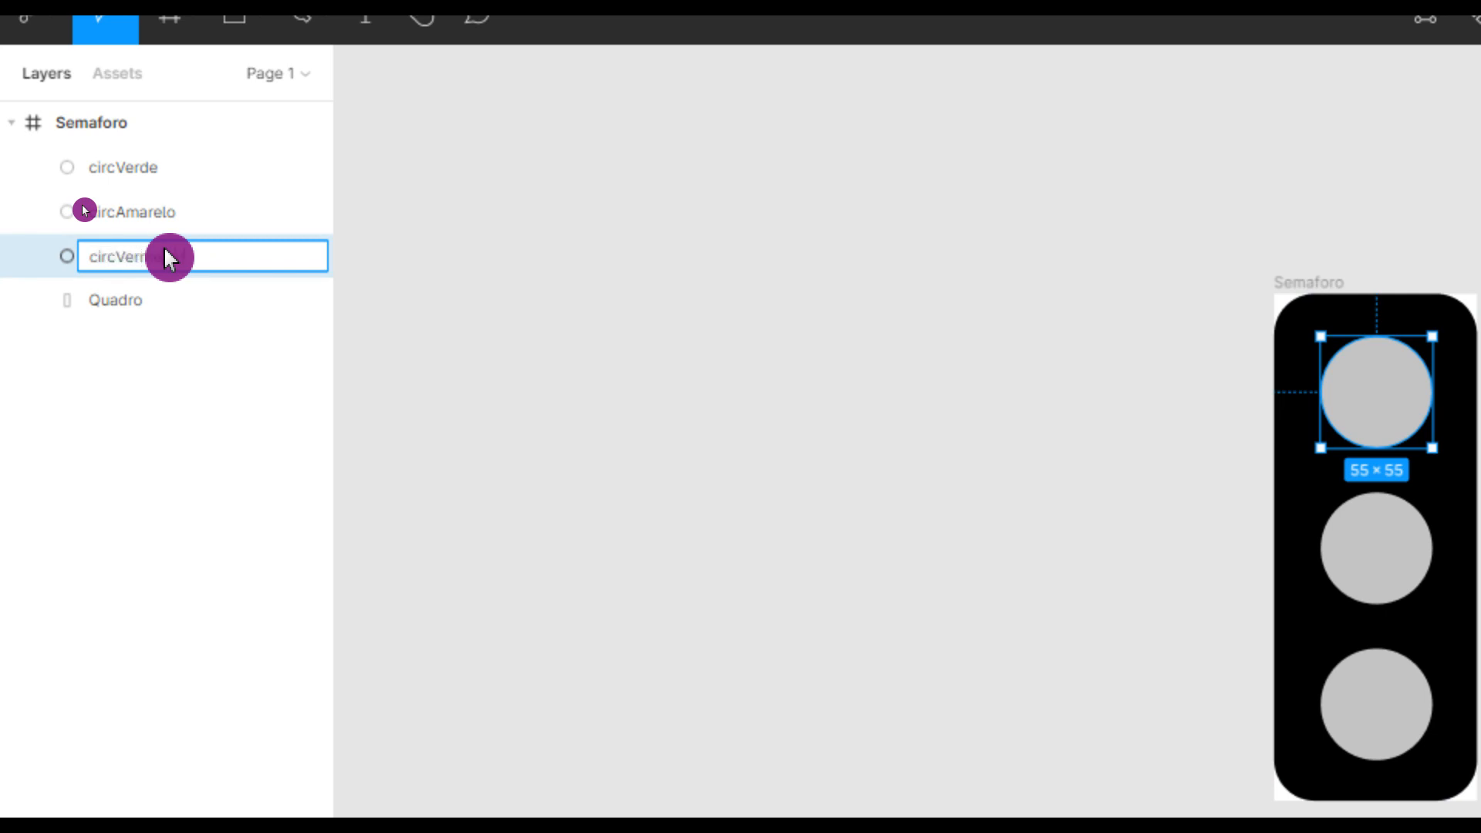
key(Return)
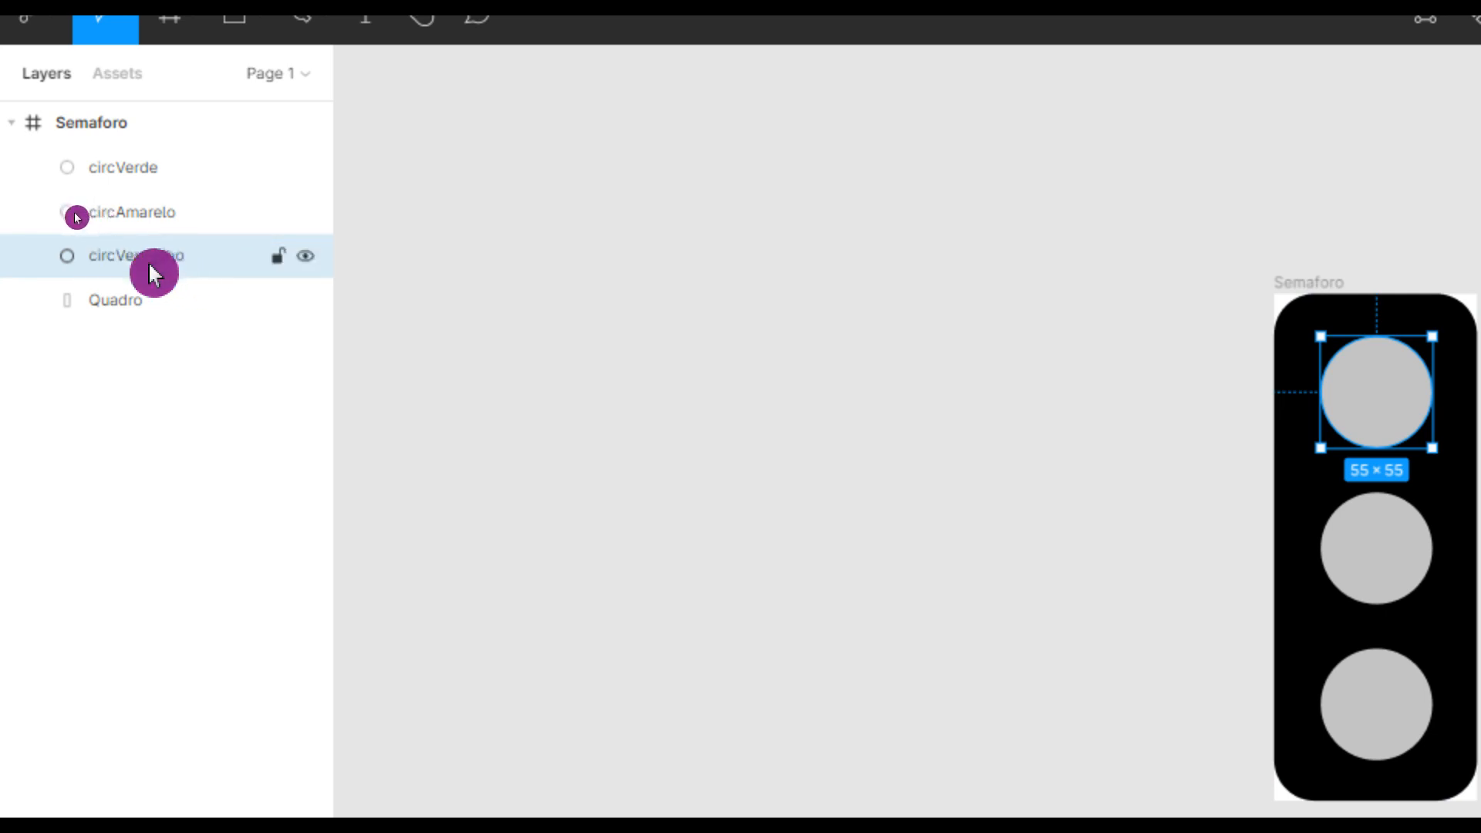
drag(153, 231, 172, 164)
Move circAmarelo up in the layer order below circVermelho.
drag(191, 267, 179, 199)
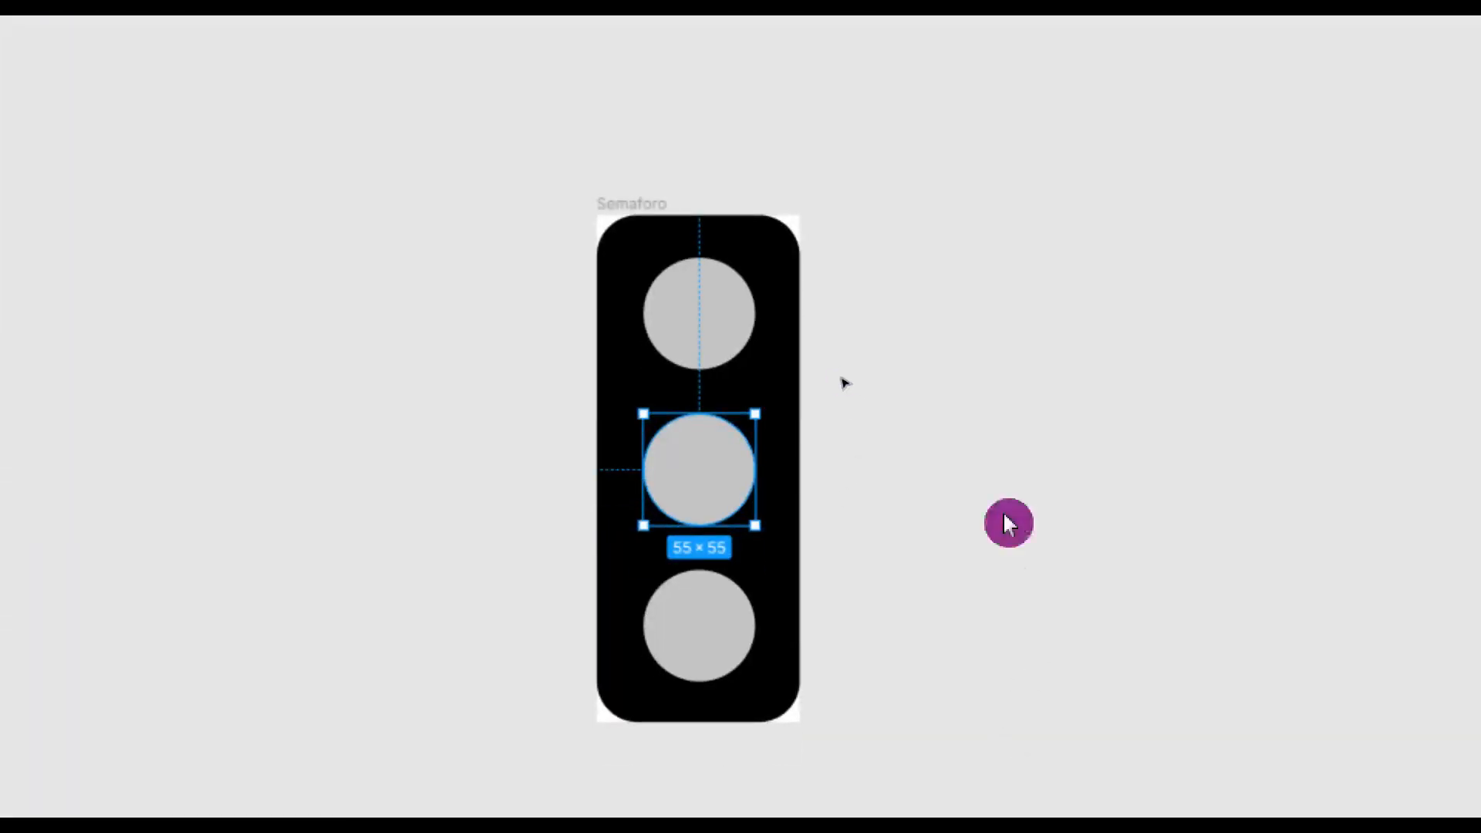
click(1004, 592)
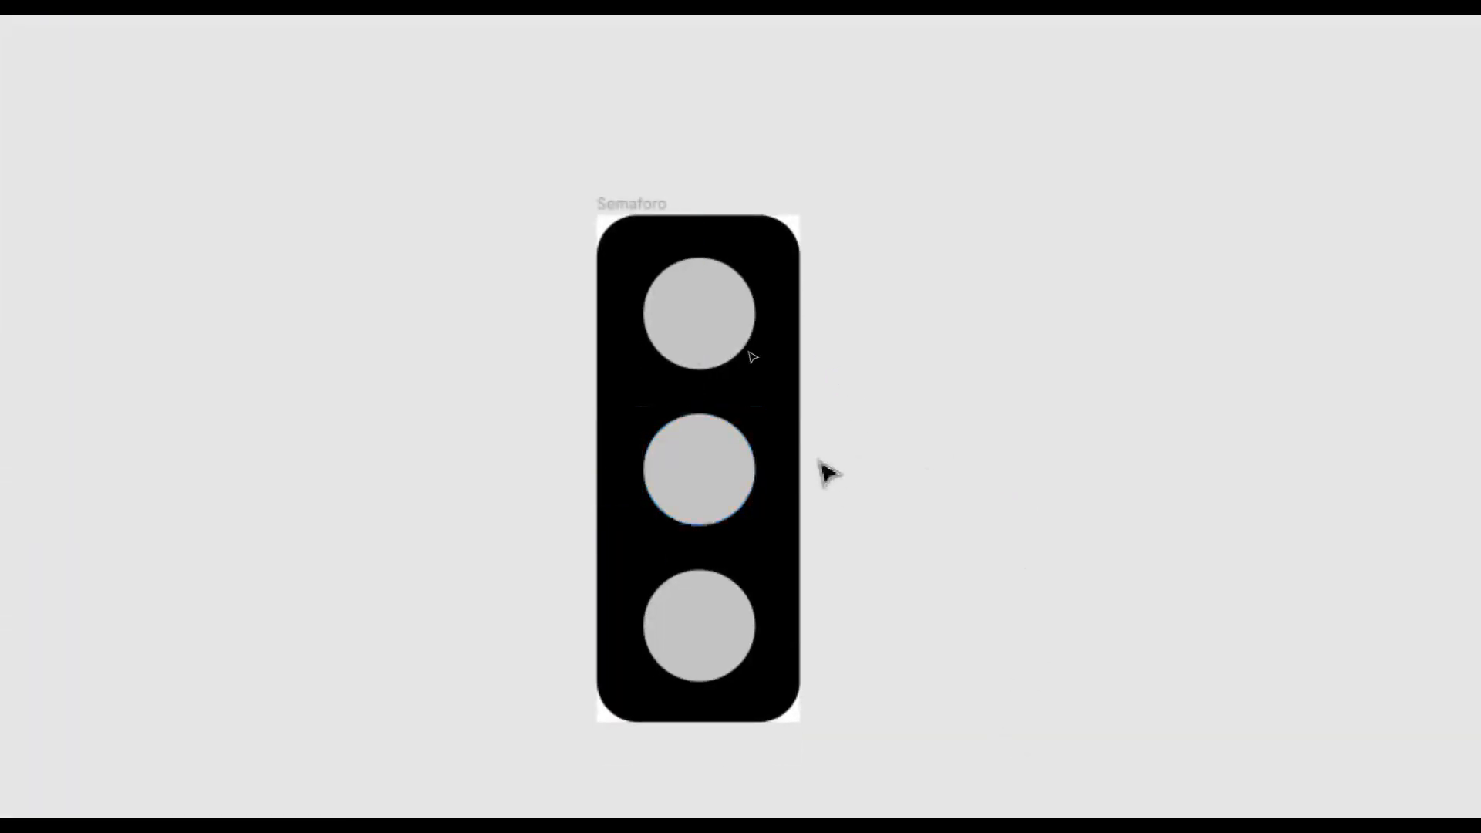
click(679, 268)
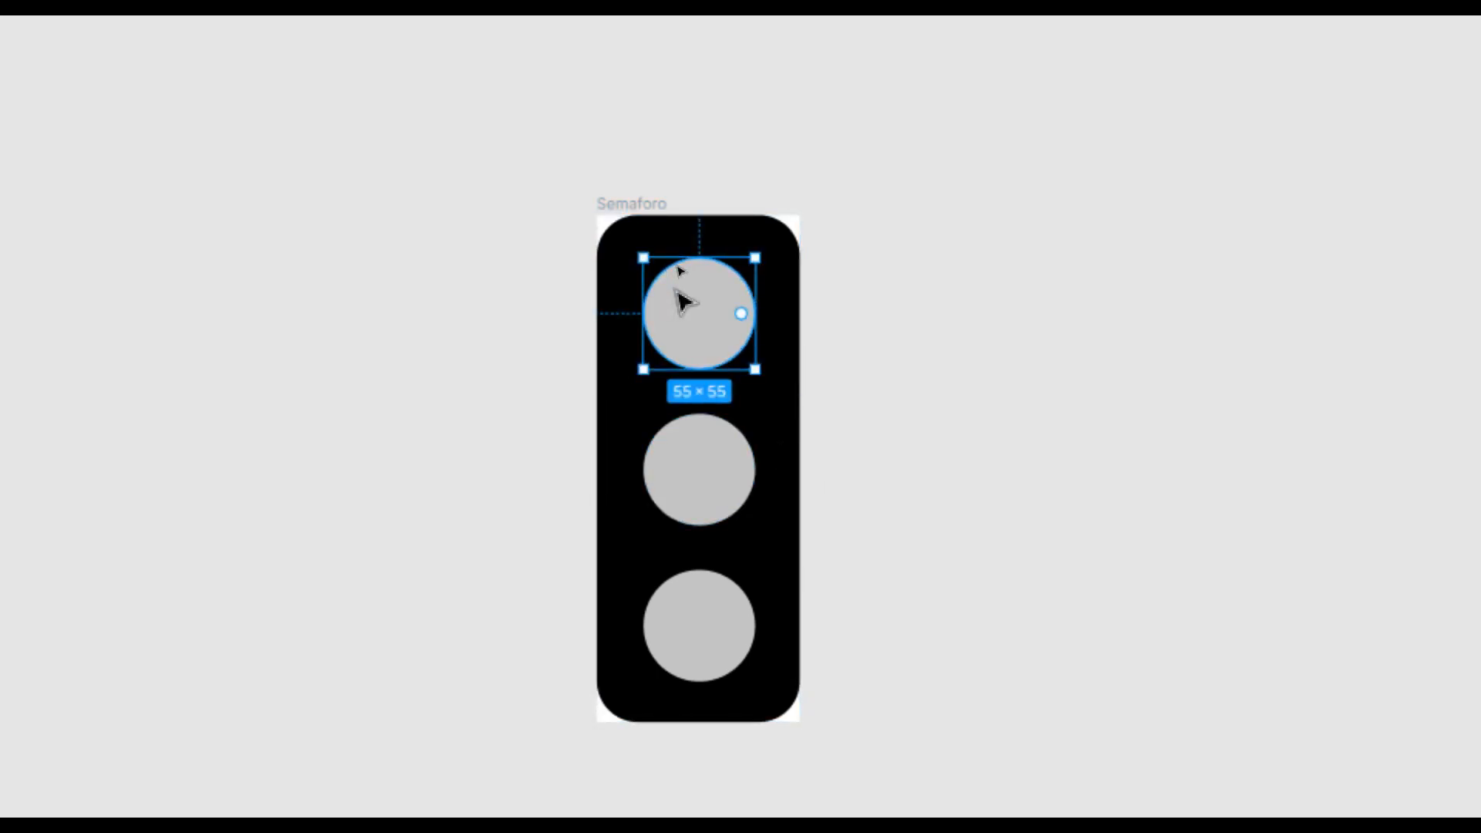
click(1003, 308)
Place a copy of the top grey light on the canvas beside the Semaforo frame.
key(ctrl+v)
drag(706, 311, 1128, 349)
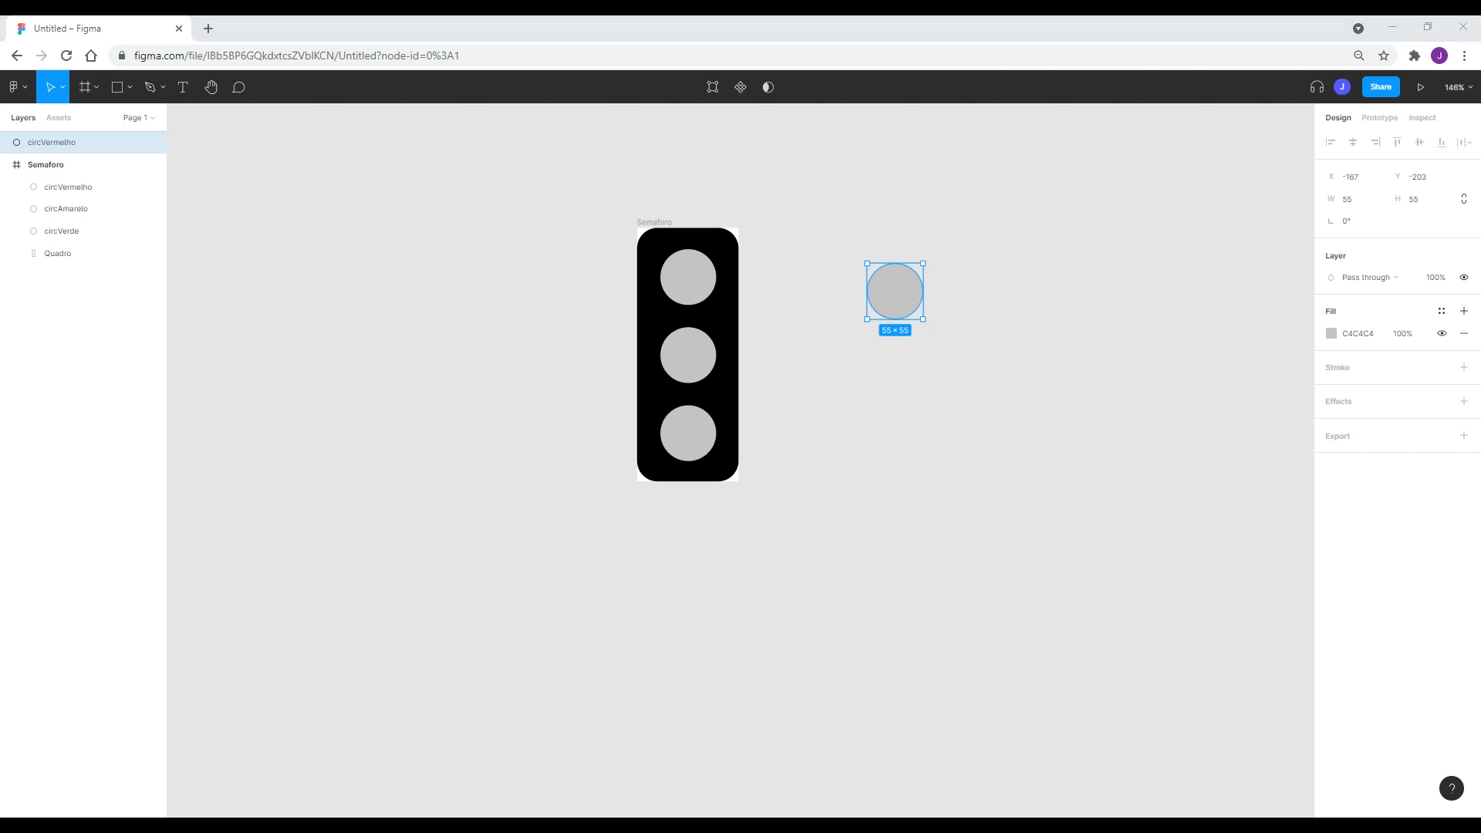
key(Escape)
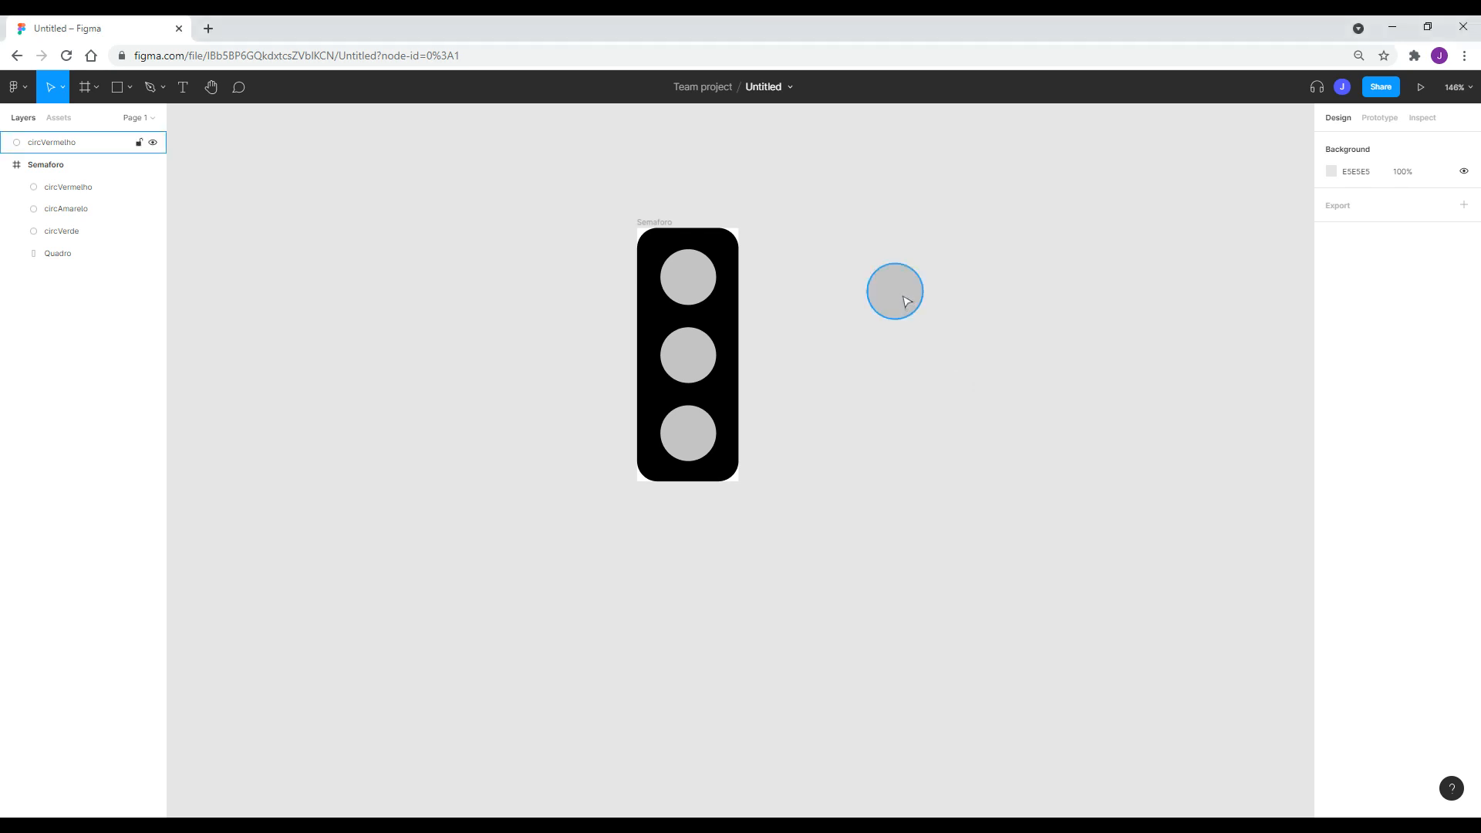
click(904, 301)
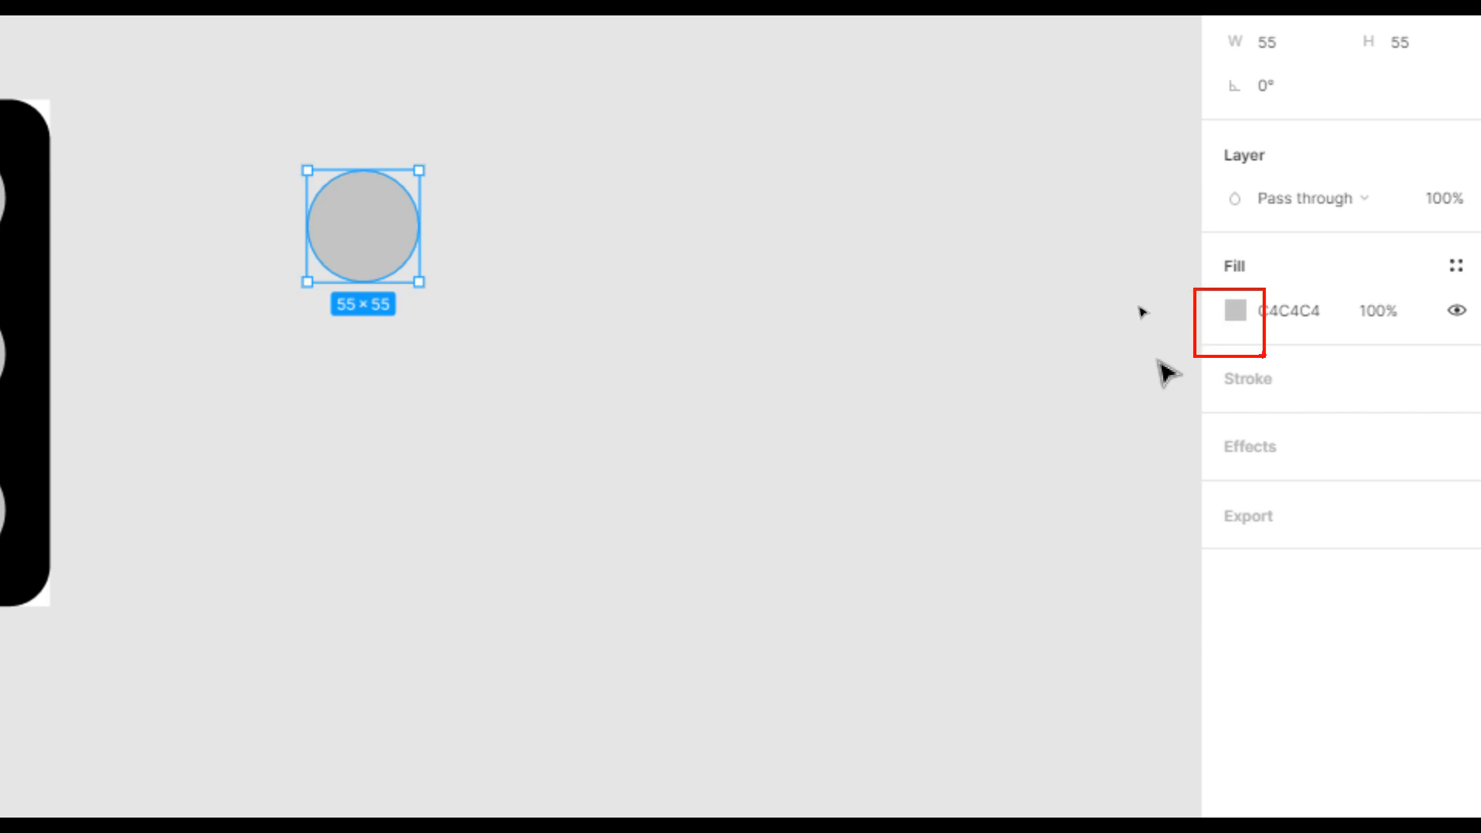
Fill the copied circle with saturated blue 2810BD using the colour picker.
click(1235, 310)
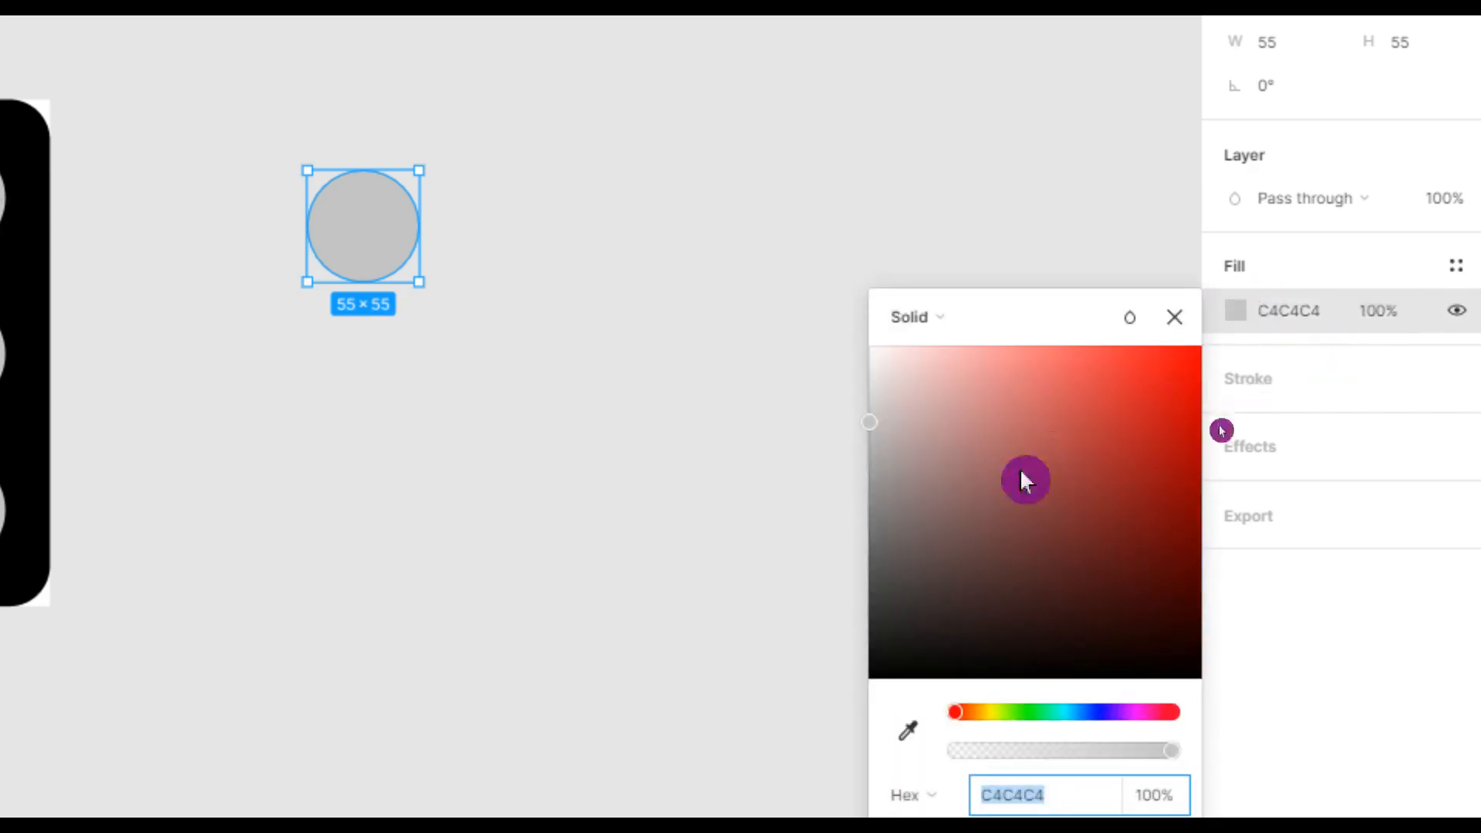
drag(972, 662, 1103, 657)
mouse_move(885, 377)
mouse_down()
mouse_move(1192, 393)
mouse_move(1172, 386)
mouse_up()
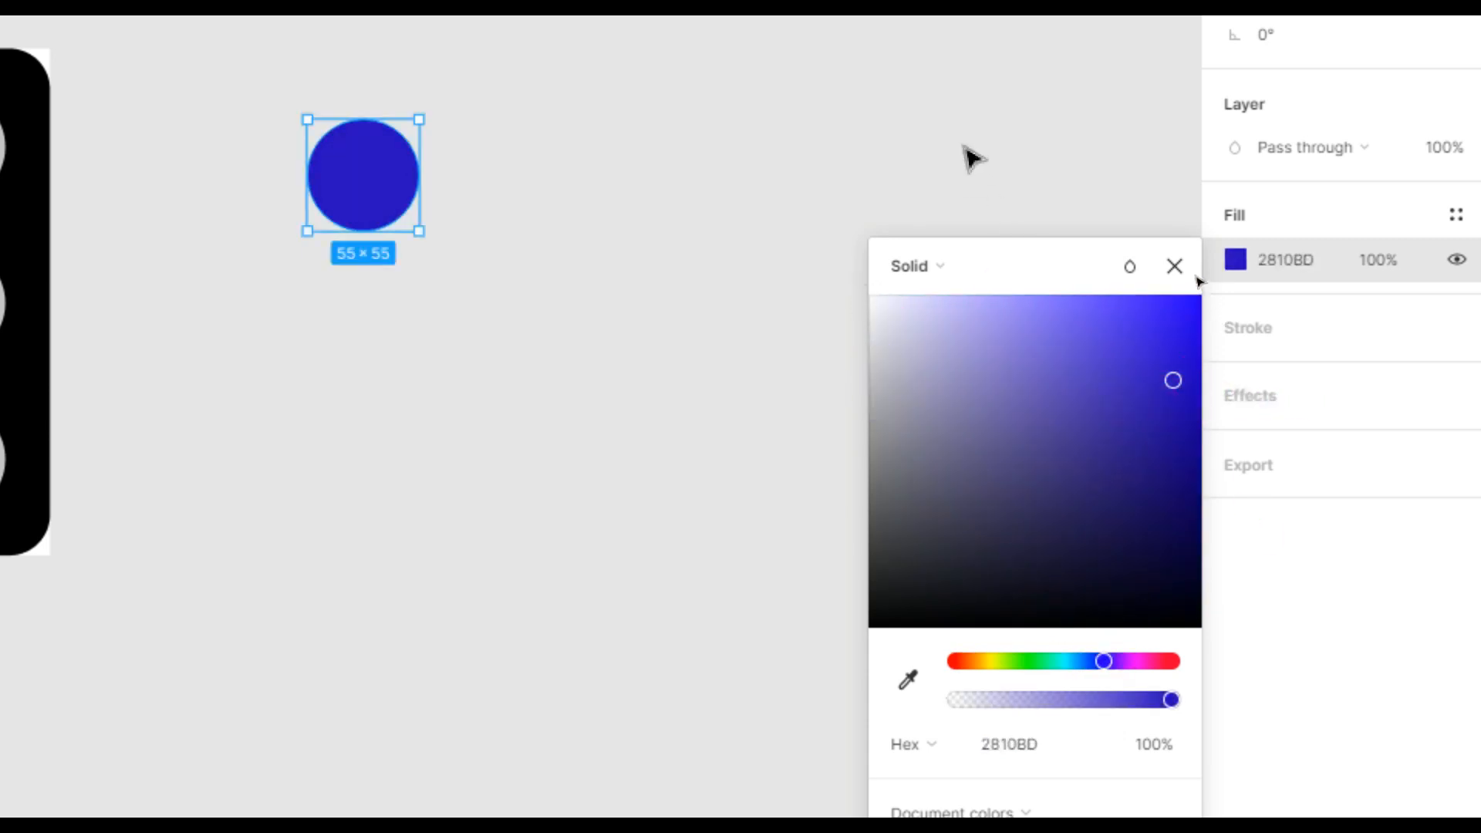
click(1088, 168)
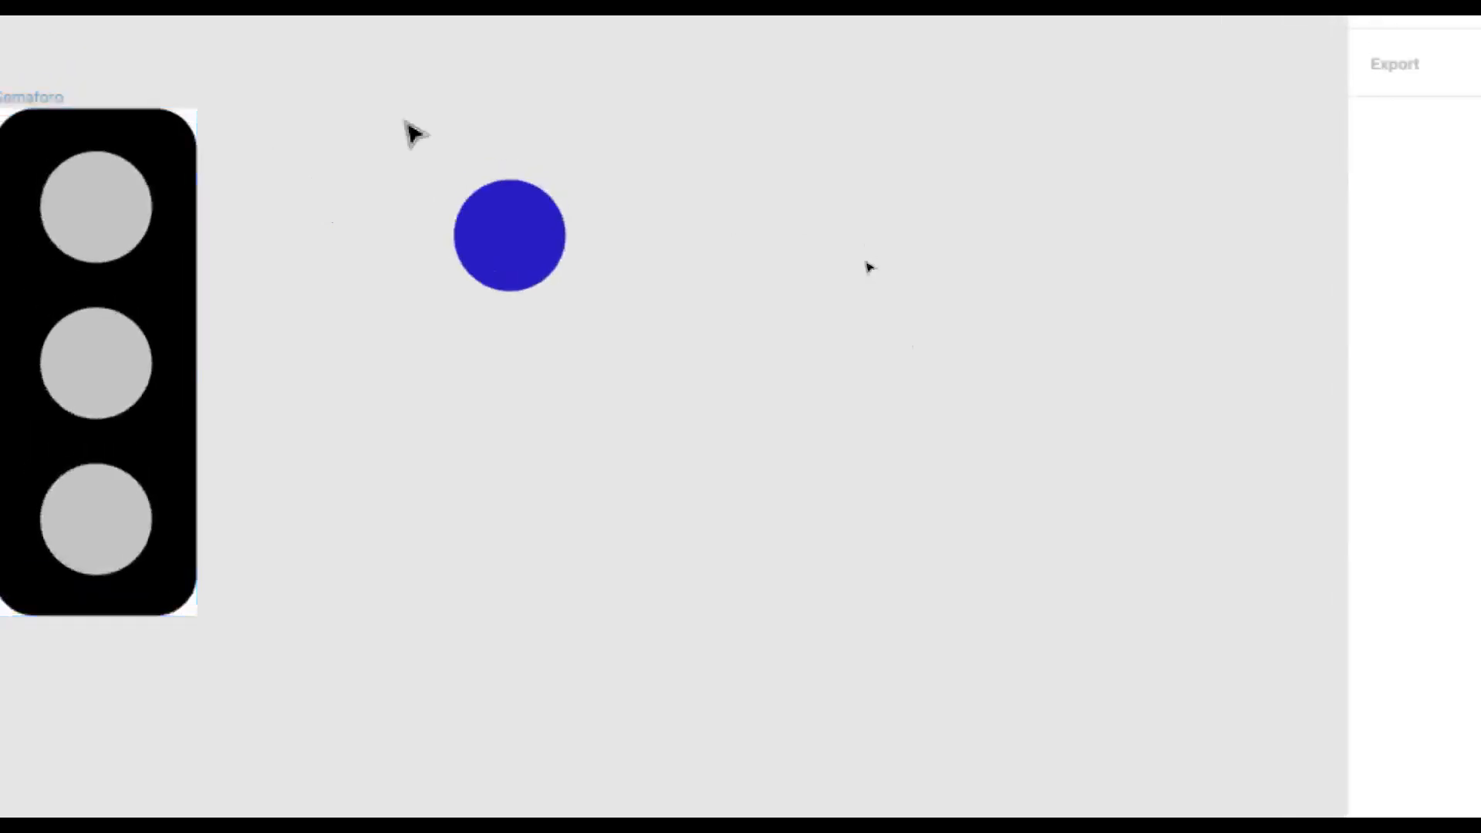
Duplicate the blue circle and give the copy a grey C4C4C4 fill.
click(510, 288)
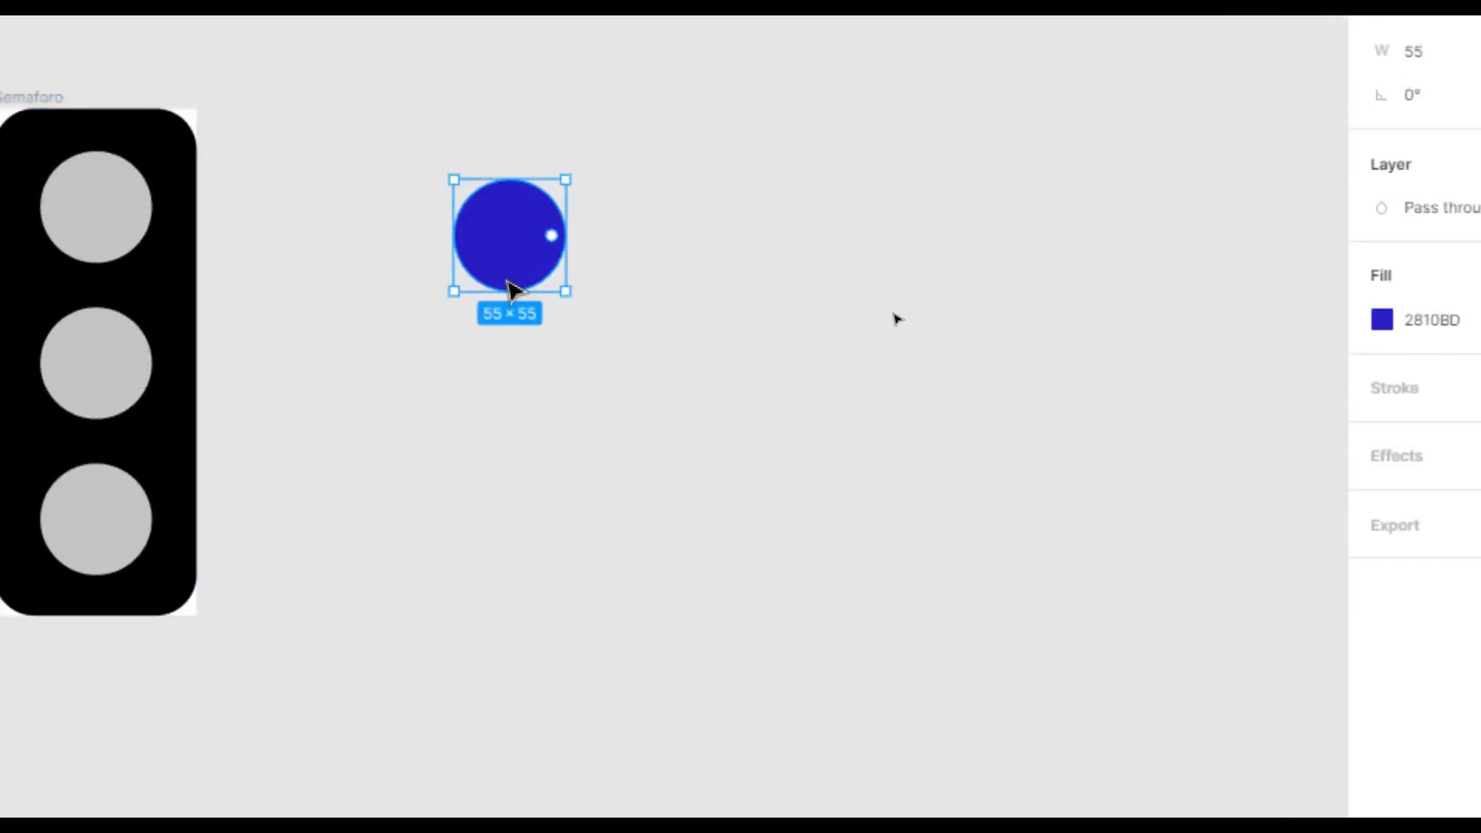
alt+drag(509, 288, 900, 324)
click(1437, 319)
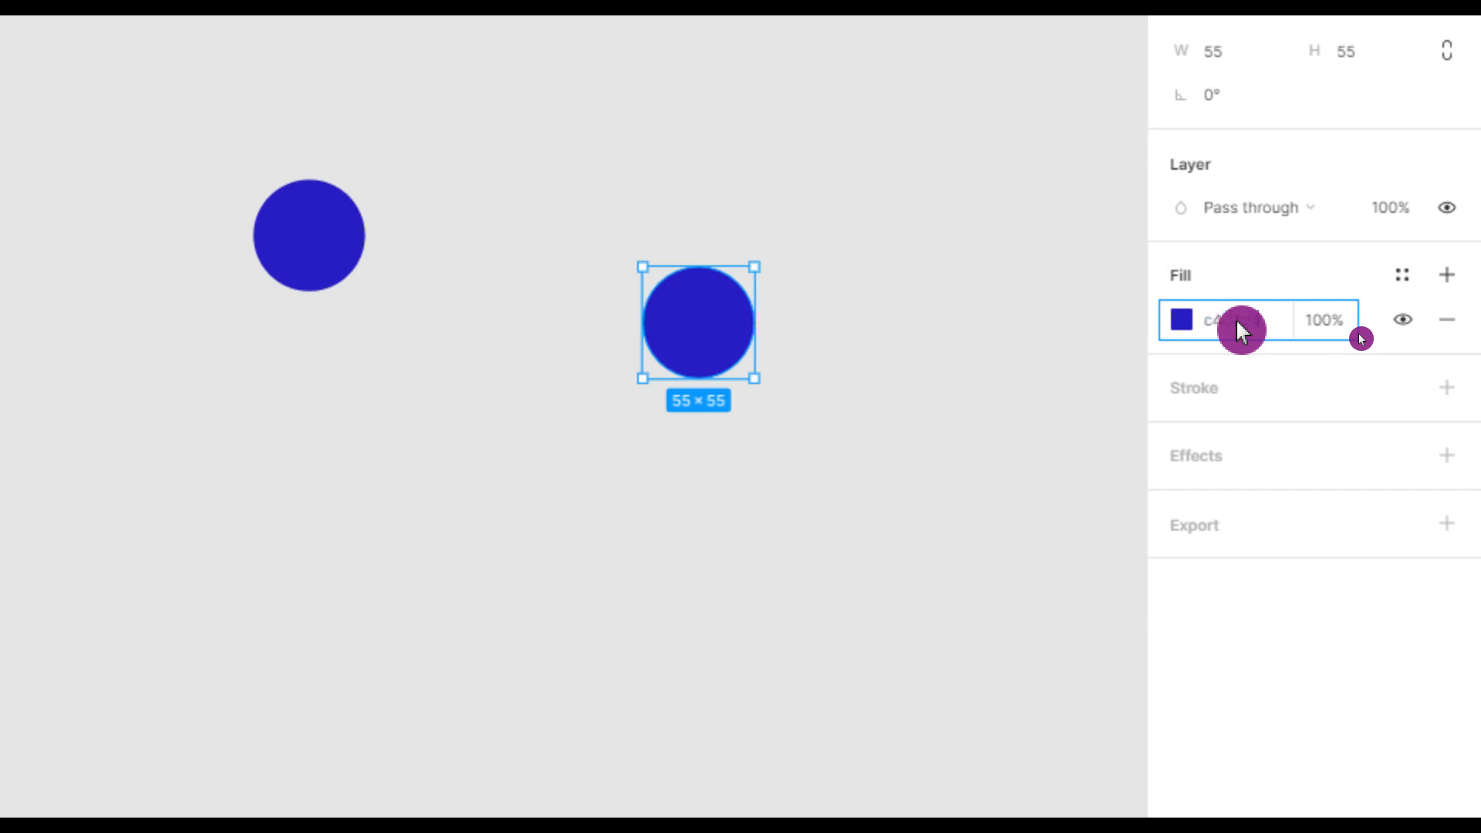
key(Return)
Overlap the grey circle on the blue one, slightly offset so a blue crescent edge shows.
drag(707, 332, 602, 334)
drag(794, 347, 453, 360)
drag(506, 178, 656, 254)
drag(479, 233, 682, 277)
drag(412, 374, 506, 333)
drag(721, 271, 612, 288)
drag(516, 331, 584, 303)
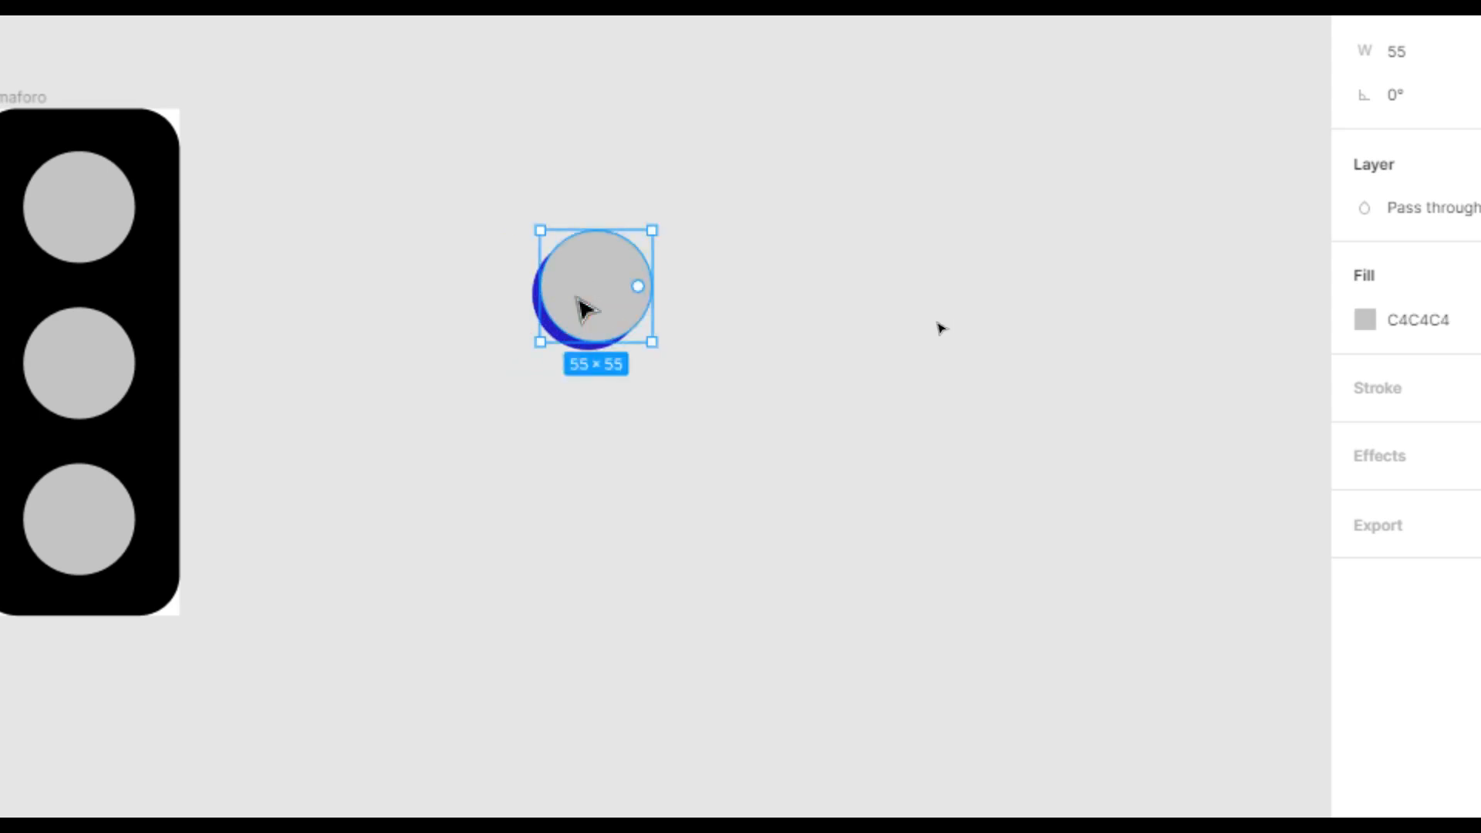
click(940, 327)
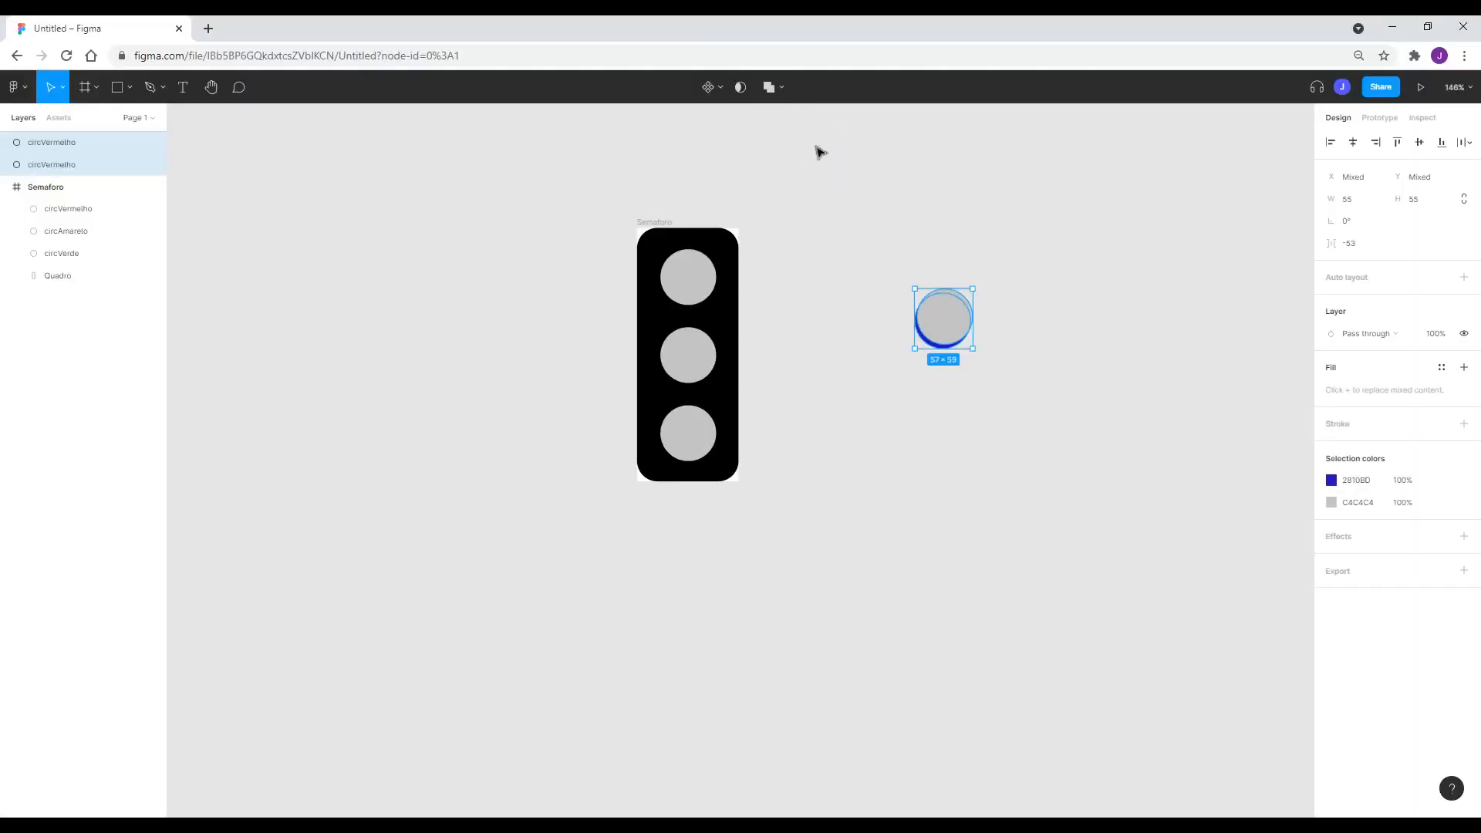
Subtract the grey circle from the blue one, leaving a 53.03 × 41.74 blue crescent.
click(765, 99)
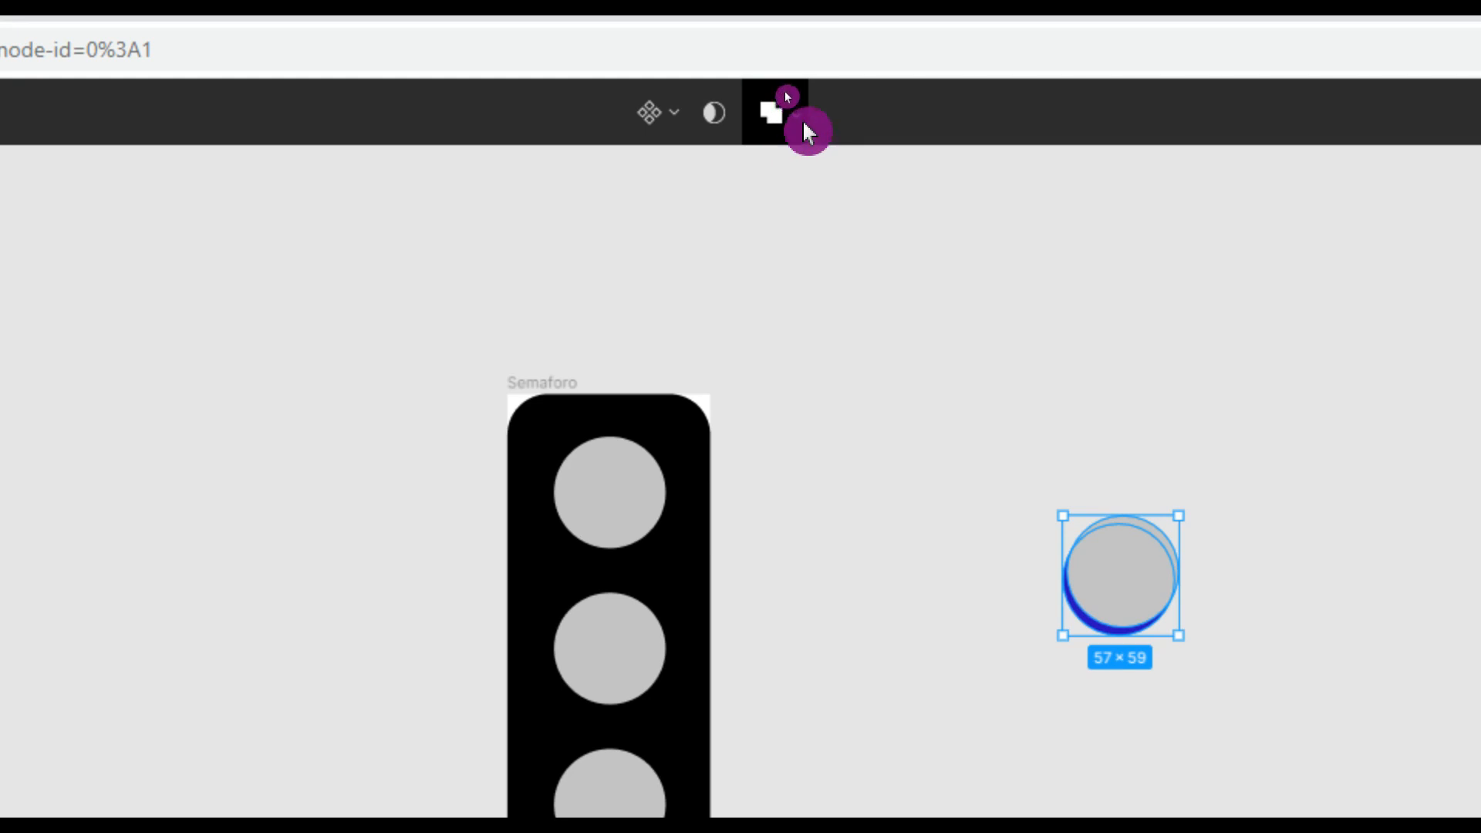
click(783, 113)
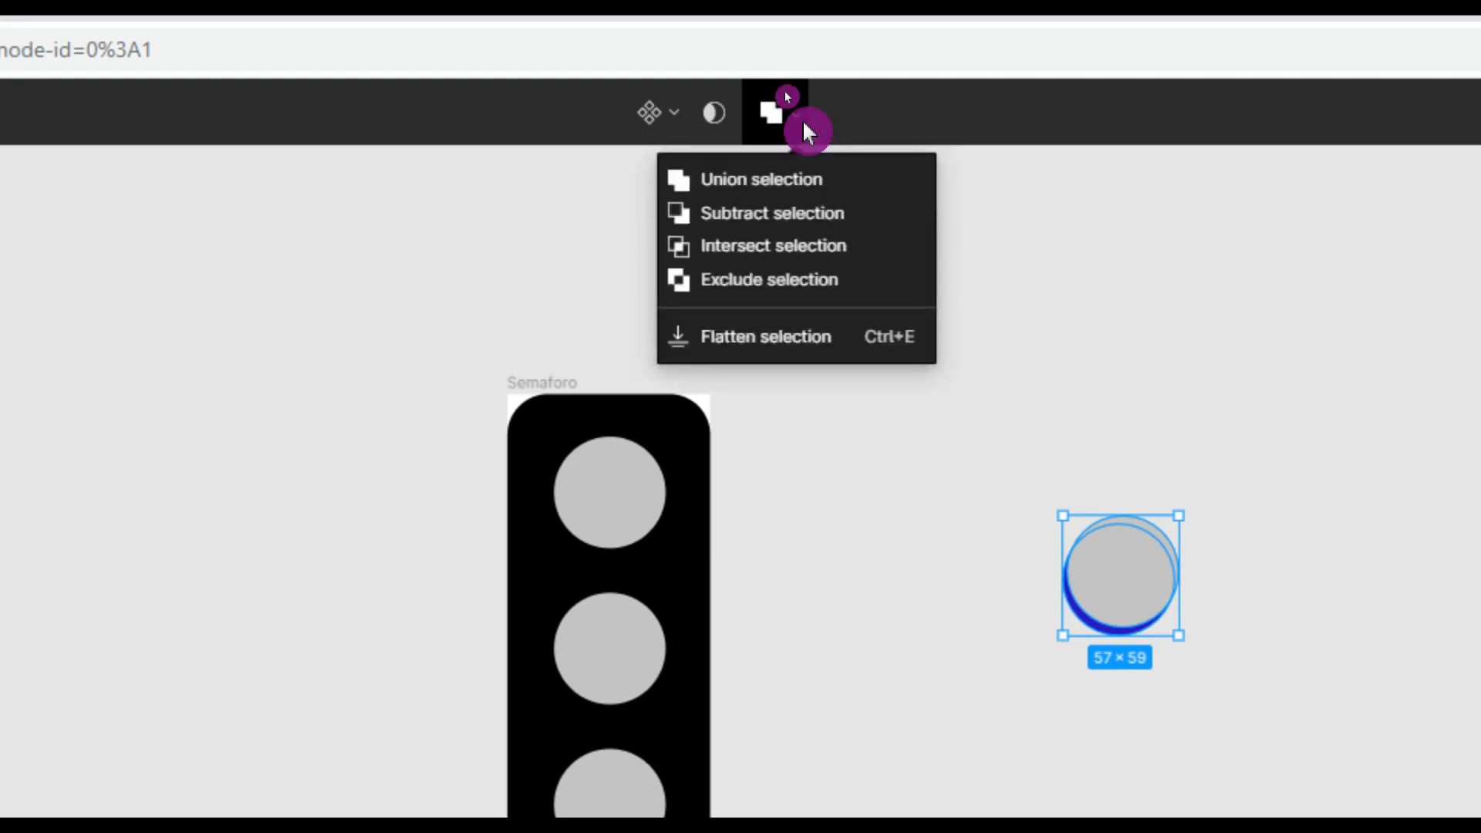
click(871, 220)
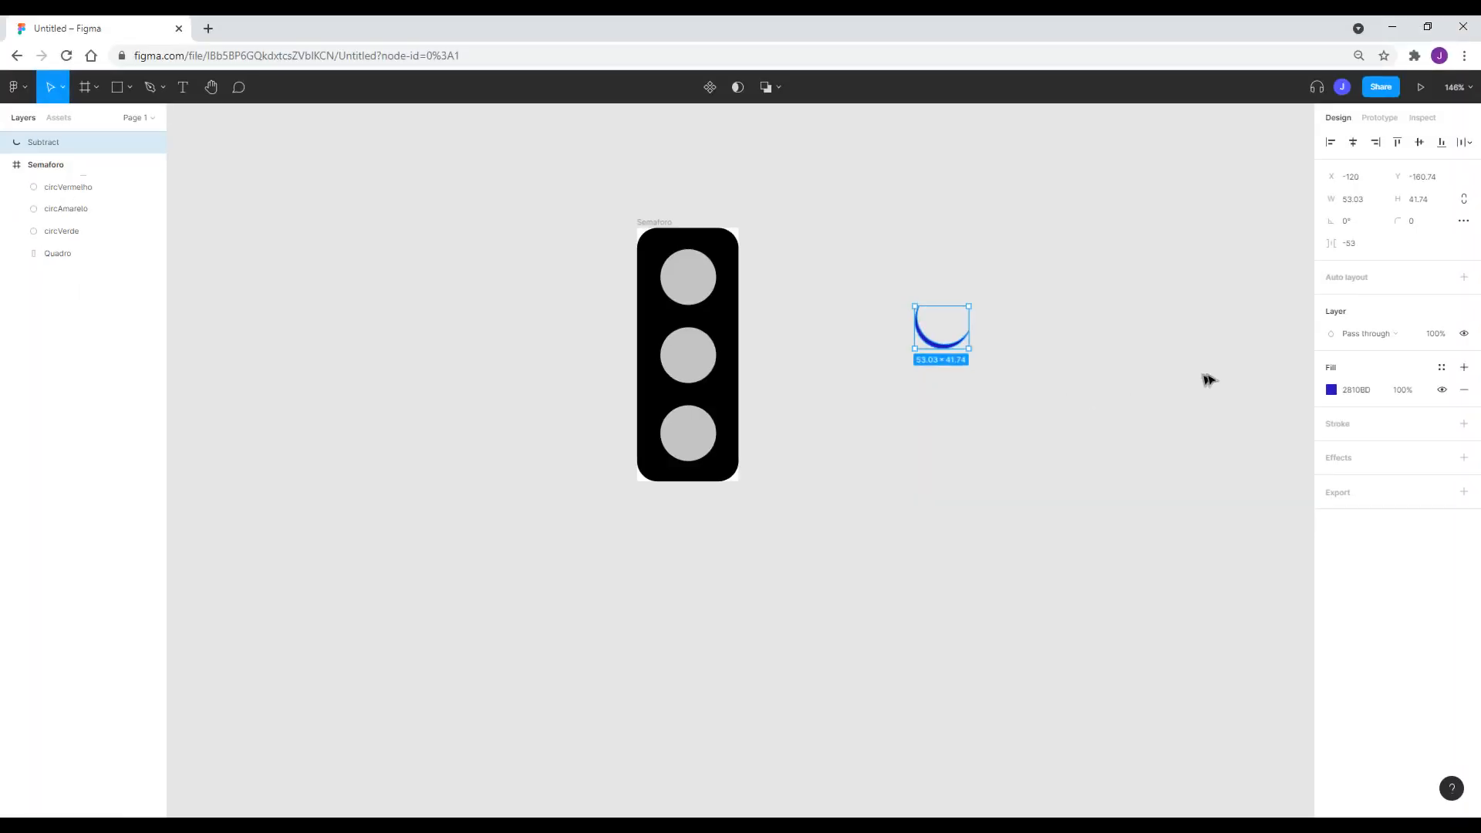
click(1355, 391)
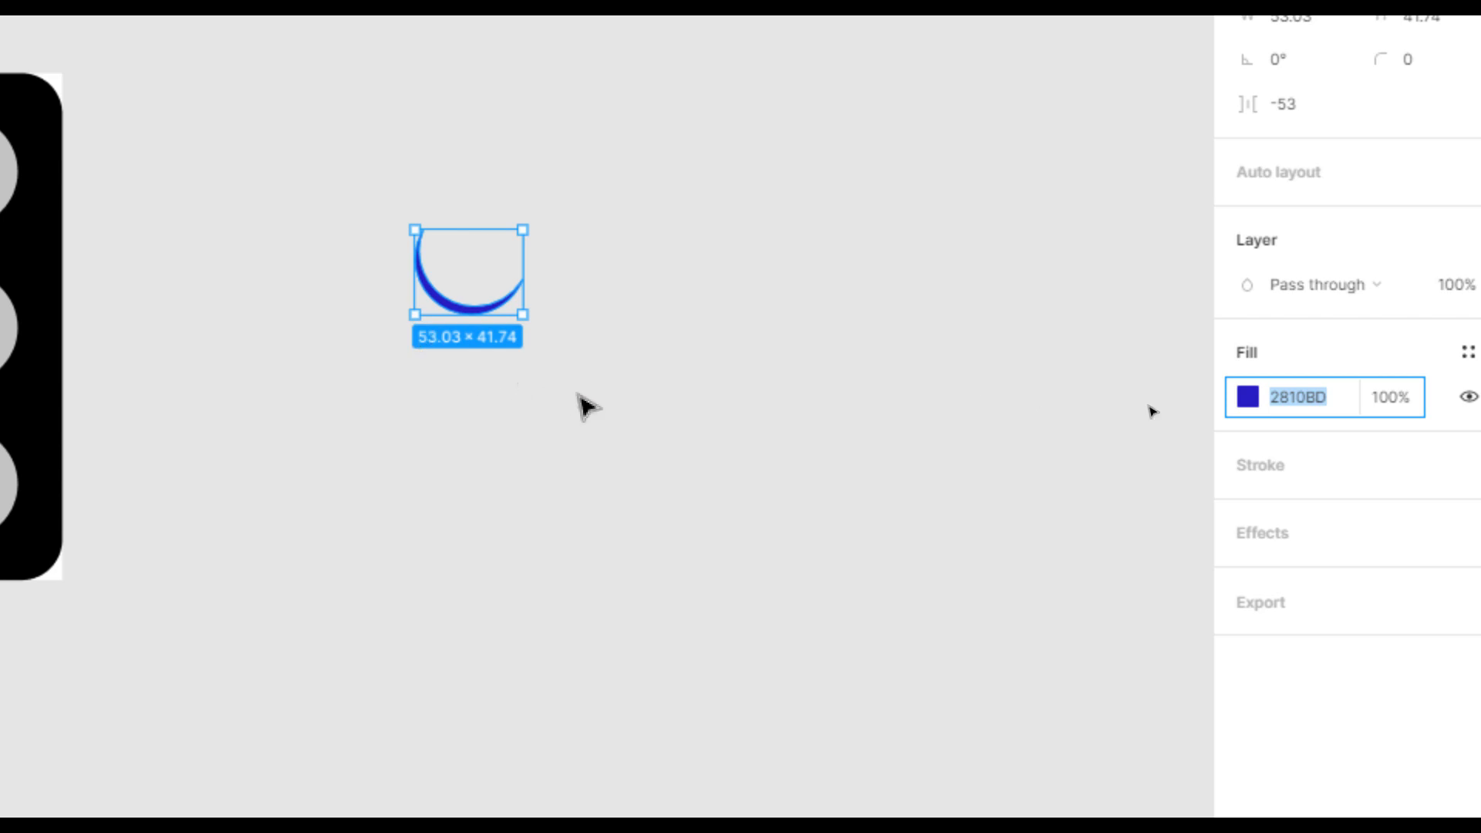
Set the crescent's fill to black 000000 and try moving it toward the top light.
text(000000)
key(Return)
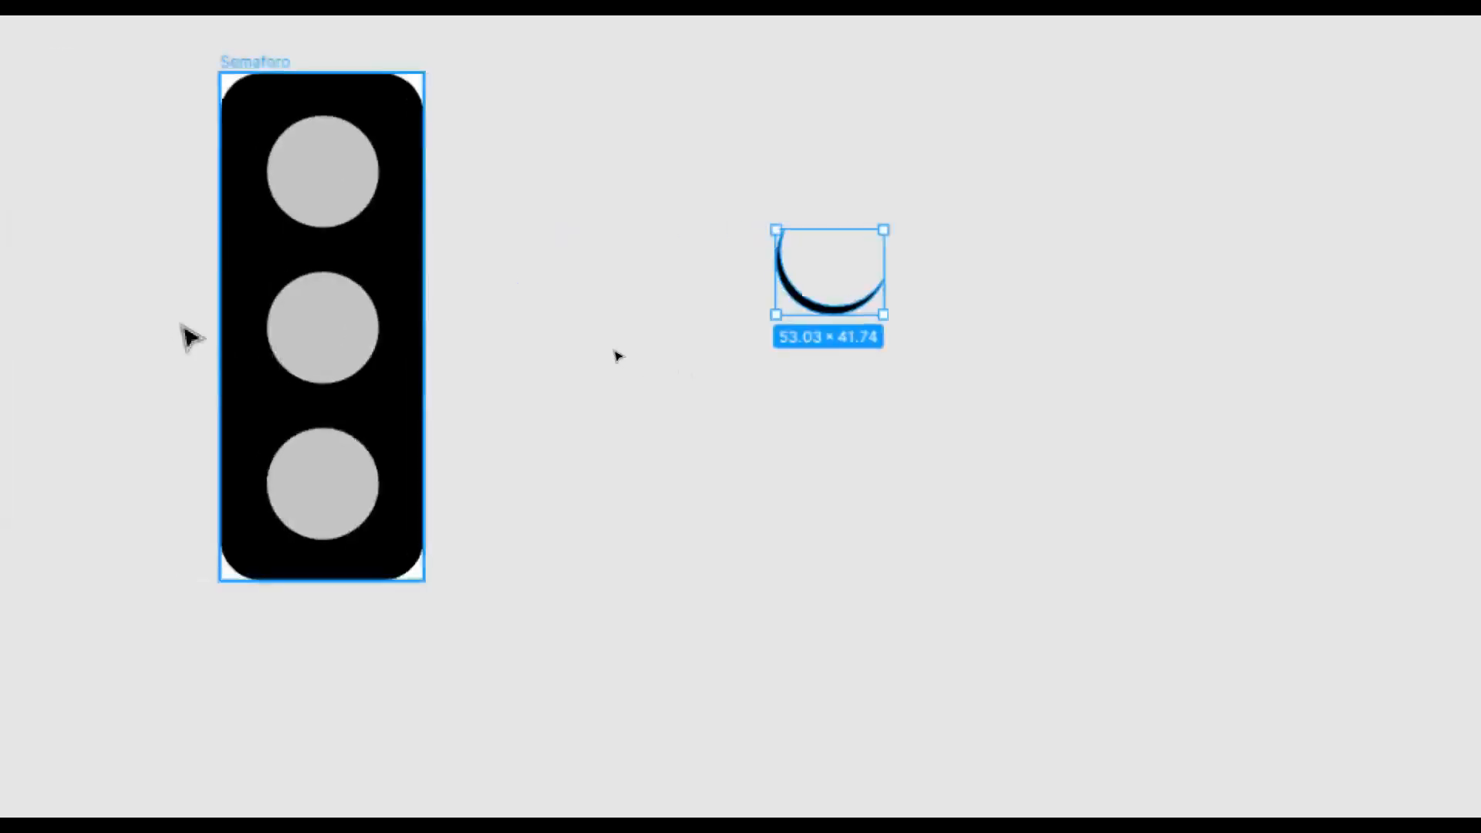
drag(849, 312, 811, 370)
key(ctrl+z)
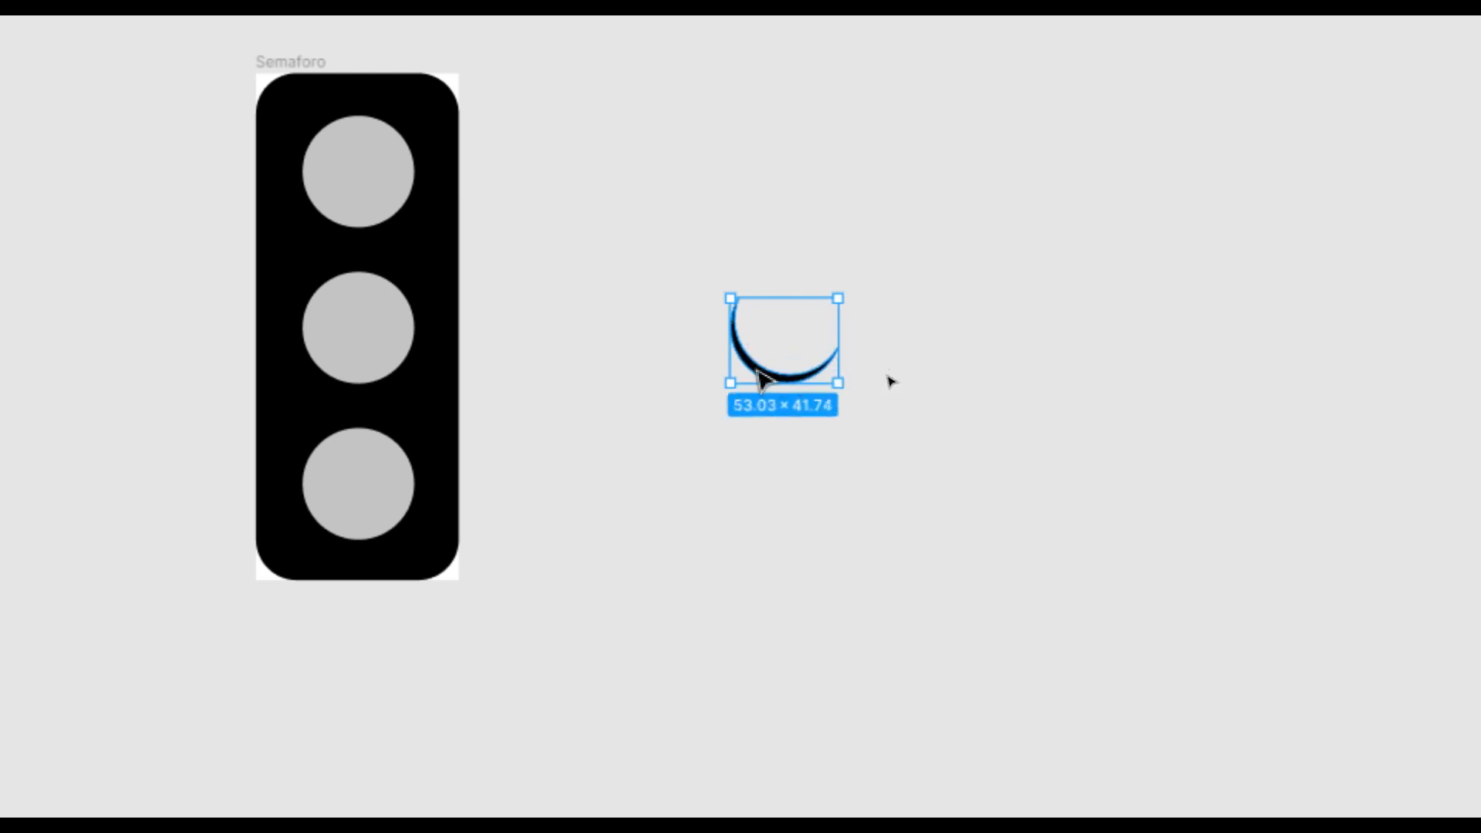
Shrink the black crescent to about 46 × 35 and position it over the top light.
drag(839, 384, 358, 215)
key(Up)
key(Up)
key(Left)
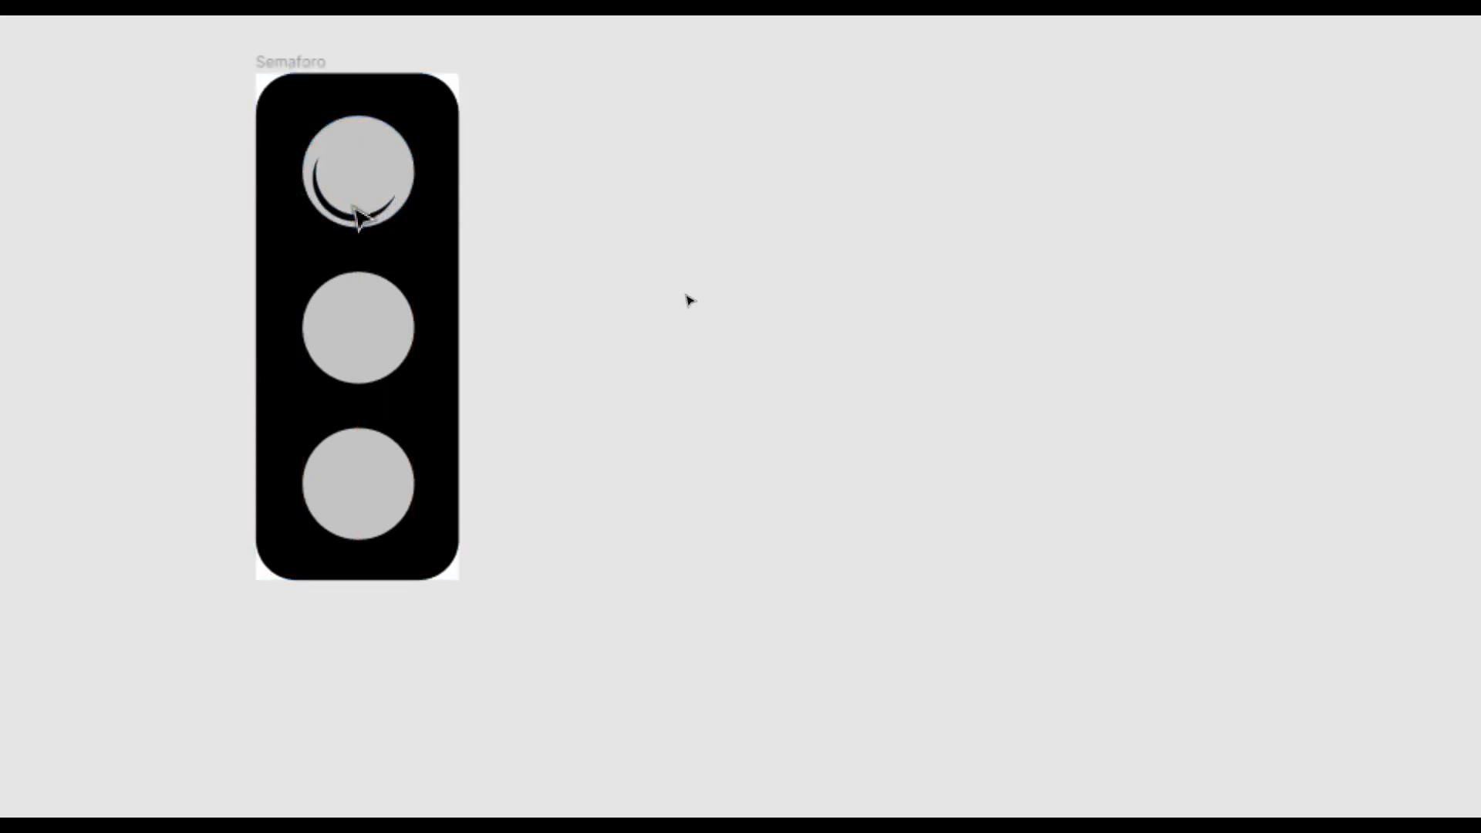
click(371, 216)
drag(394, 222, 404, 228)
key(Up)
key(Up)
key(Up)
key(Left)
key(Left)
key(Down)
key(Down)
key(Right)
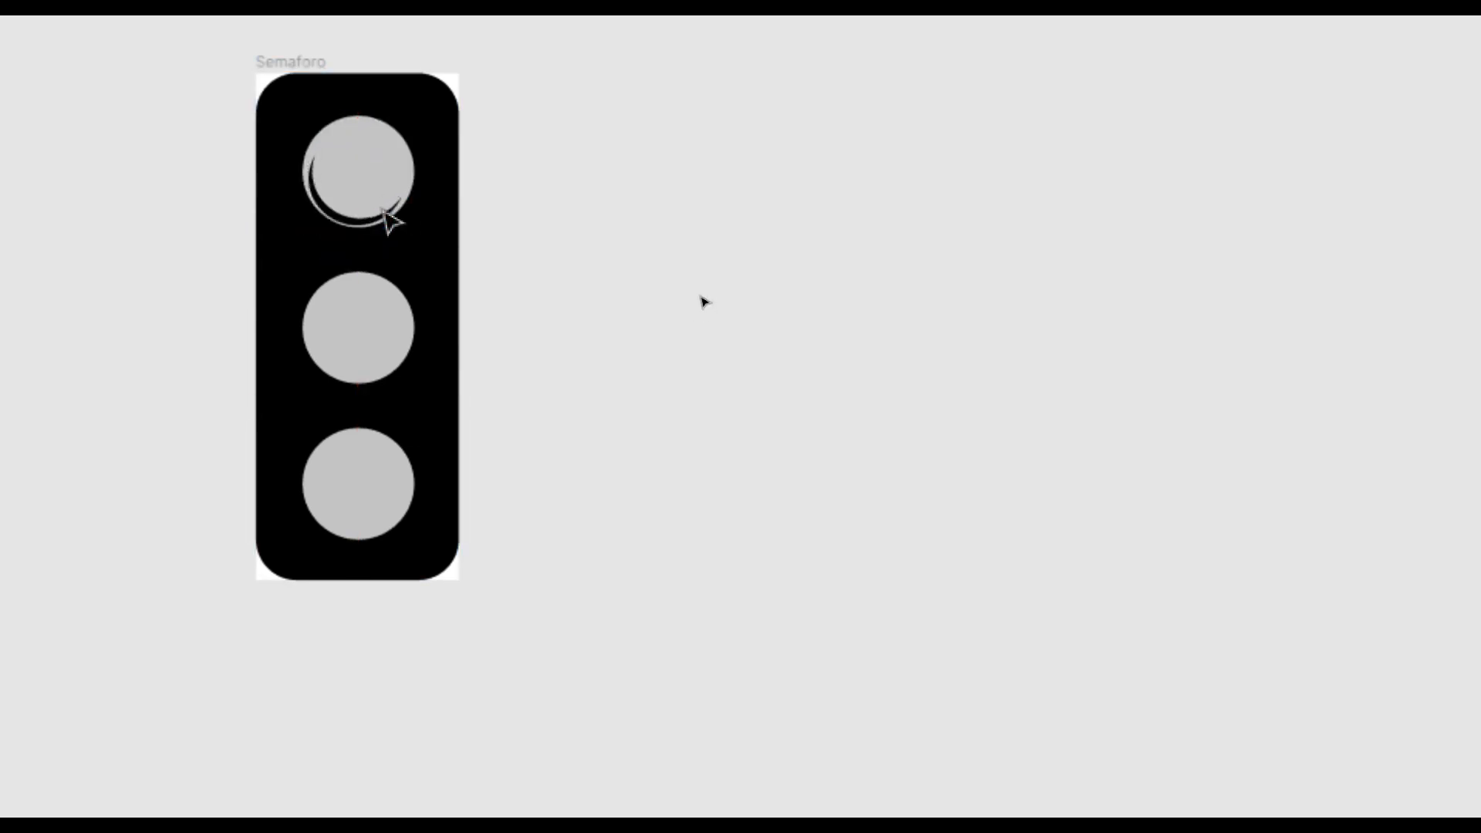